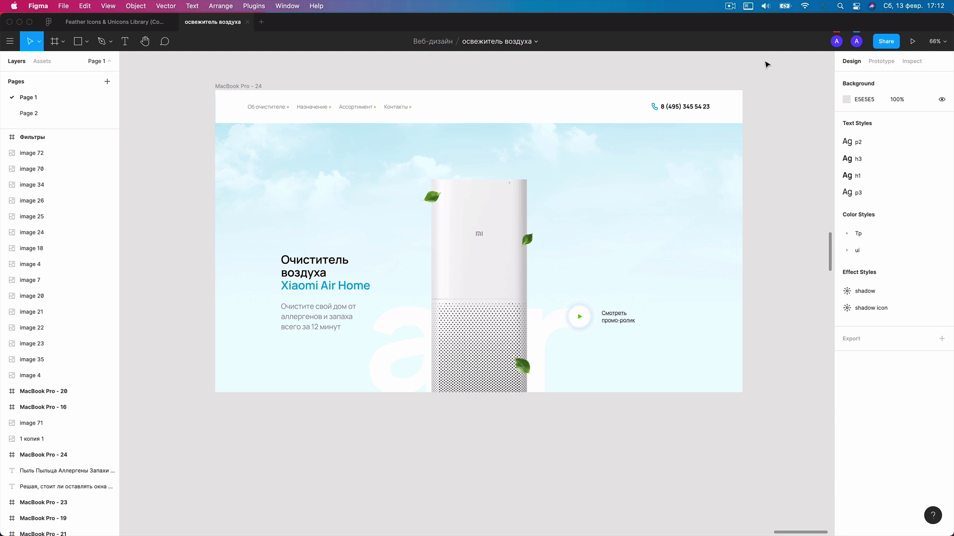
On the empty Page 2, place a new default frame and move it right and down.
{"action": "scroll", "coordinate": [499, 169], "scroll_direction": "down", "scroll_amount": 5}
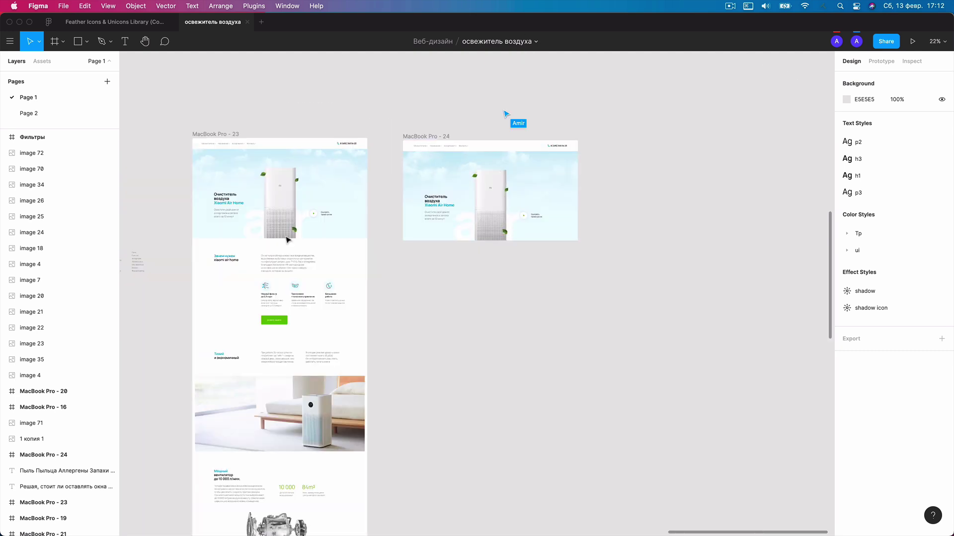
{"action": "scroll", "coordinate": [236, 262], "scroll_direction": "up", "scroll_amount": 3}
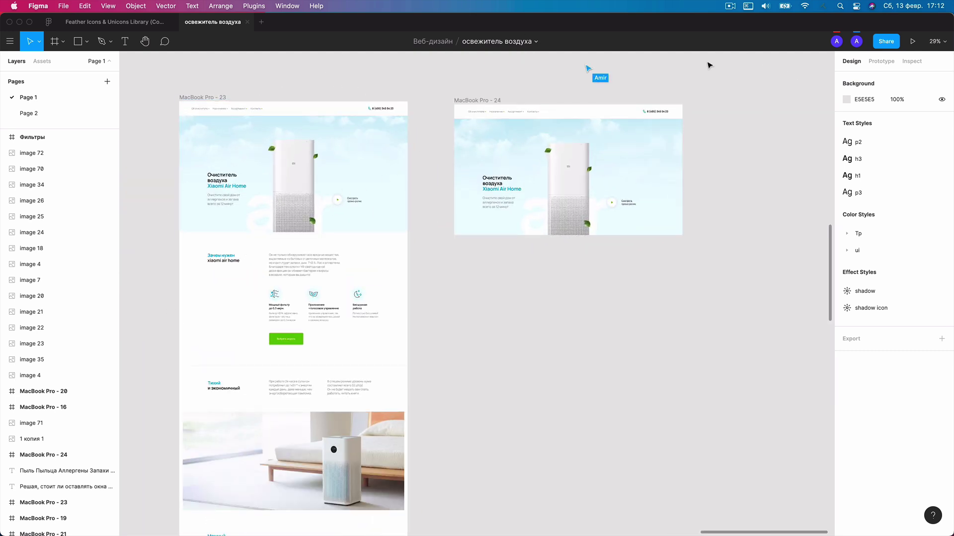
{"action": "scroll", "coordinate": [638, 79], "scroll_direction": "up", "scroll_amount": 5}
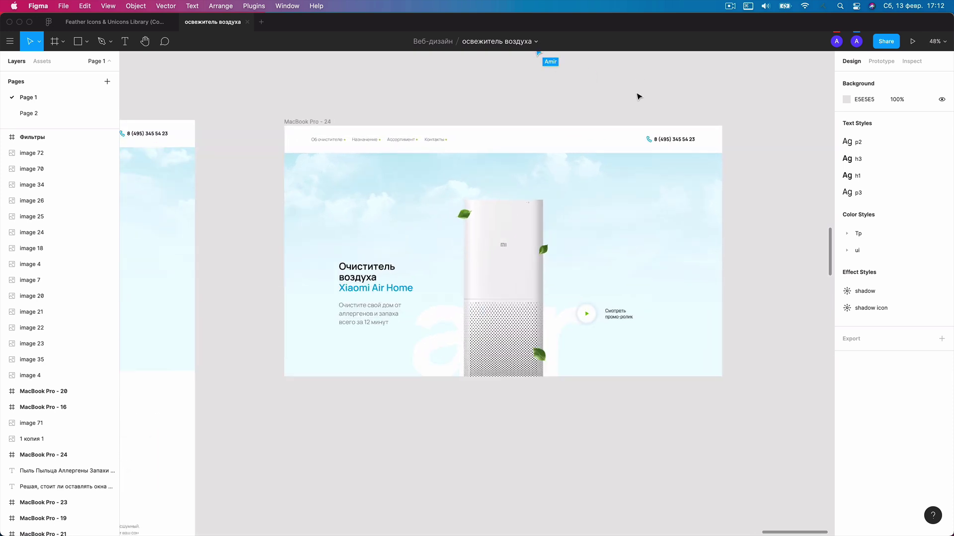
{"action": "scroll", "coordinate": [642, 114], "scroll_direction": "up", "scroll_amount": 2}
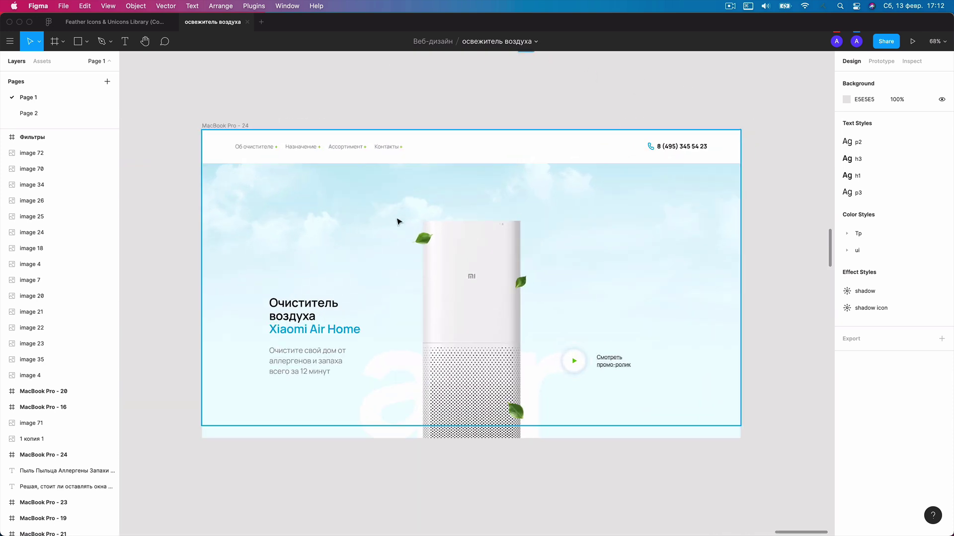
{"action": "scroll", "coordinate": [568, 98], "scroll_direction": "down", "scroll_amount": 1}
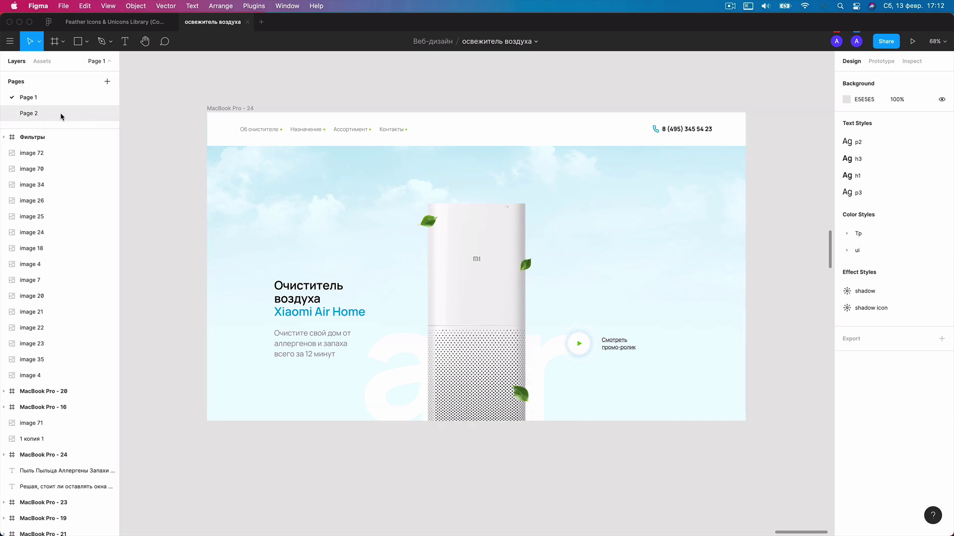
{"action": "left_click", "coordinate": [62, 115]}
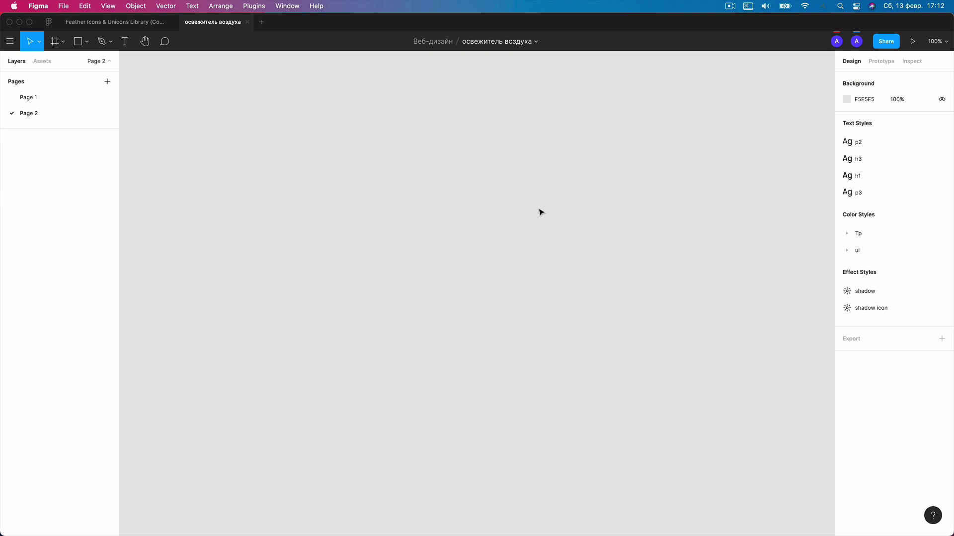
{"action": "key", "text": "f"}
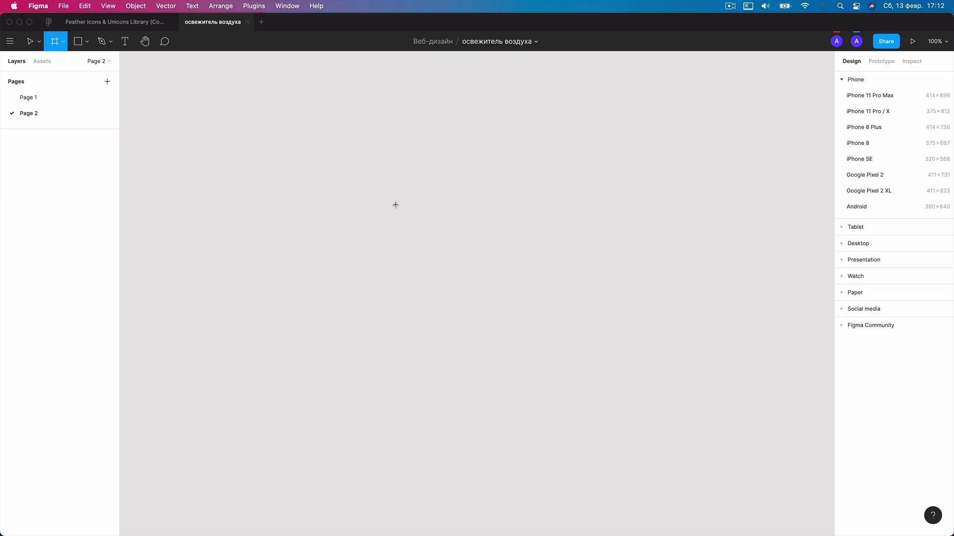
{"action": "left_click", "coordinate": [359, 149]}
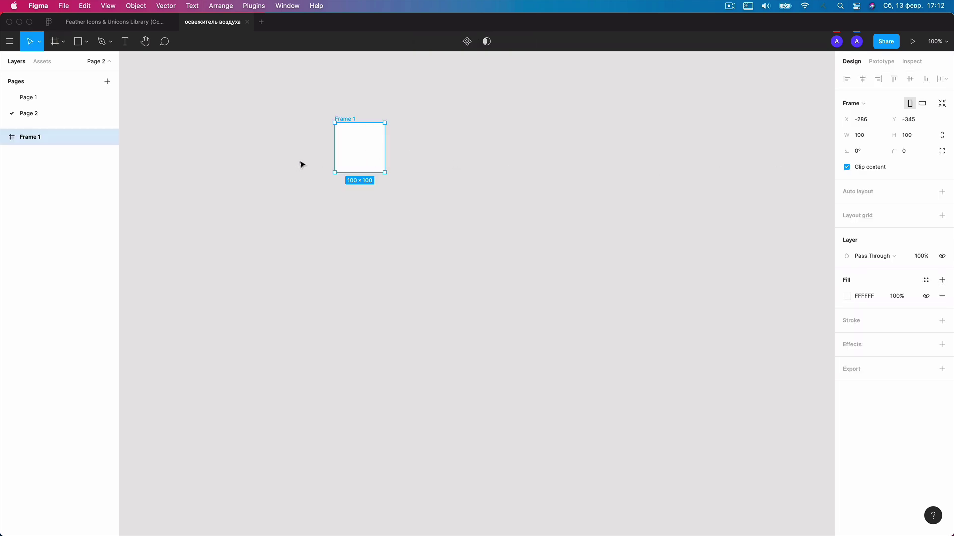
{"action": "left_click_drag", "start_coordinate": [371, 156], "coordinate": [447, 195]}
Set Frame 1's size to 1600 wide by 900 high.
{"action": "left_click", "coordinate": [873, 141]}
{"action": "type", "text": "16"}
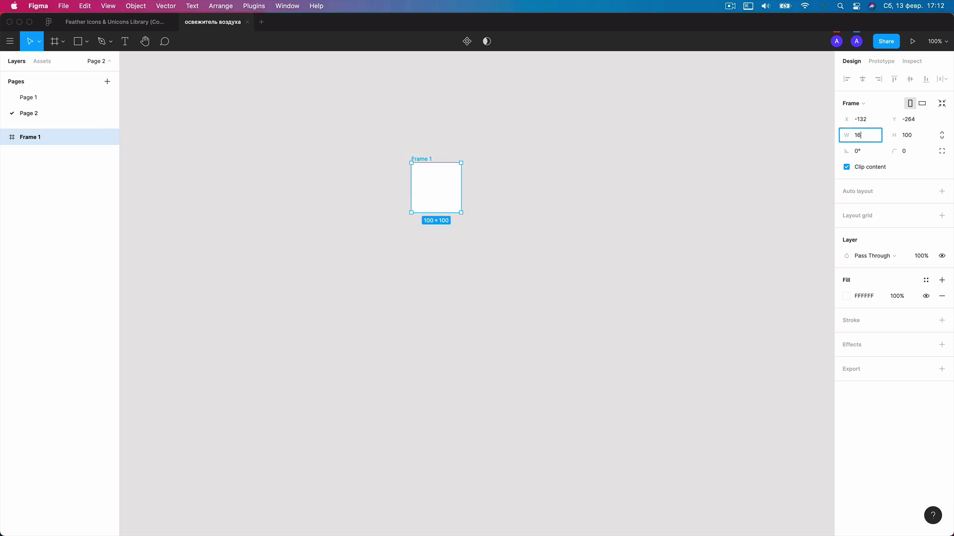
{"action": "key", "text": "Tab"}
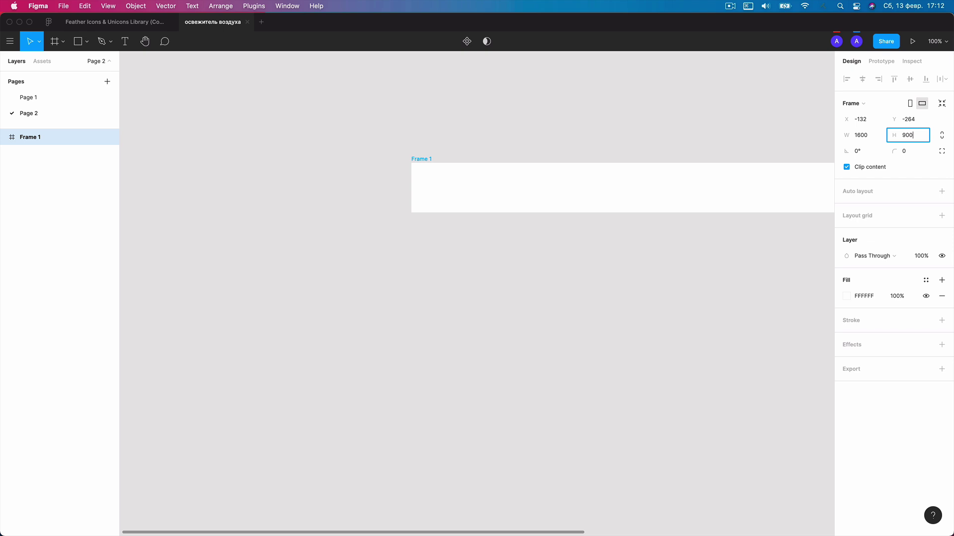
{"action": "key", "text": "Return"}
{"action": "scroll", "coordinate": [516, 206], "scroll_direction": "down", "scroll_amount": 2}
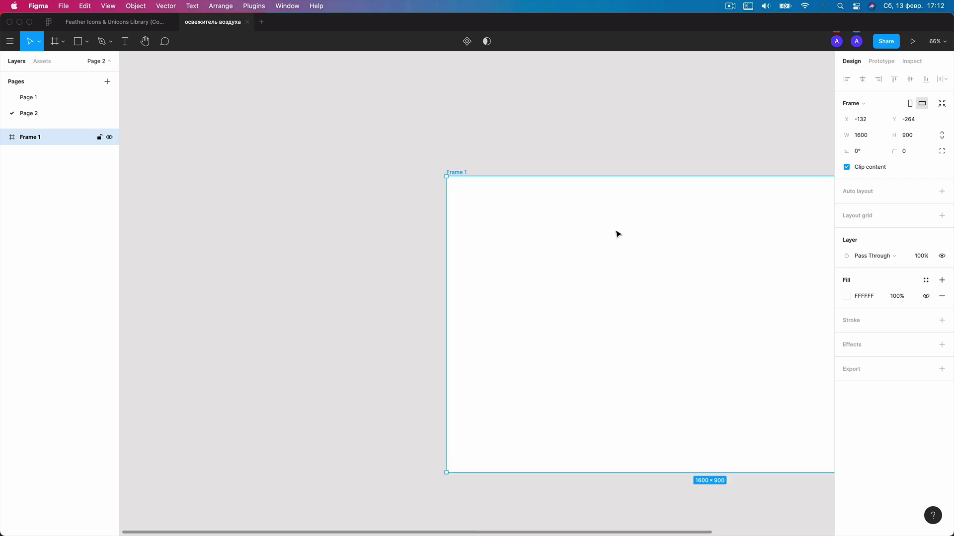
{"action": "scroll", "coordinate": [564, 194], "scroll_direction": "right", "scroll_amount": 5}
{"action": "scroll", "coordinate": [639, 174], "scroll_direction": "up", "scroll_amount": 2}
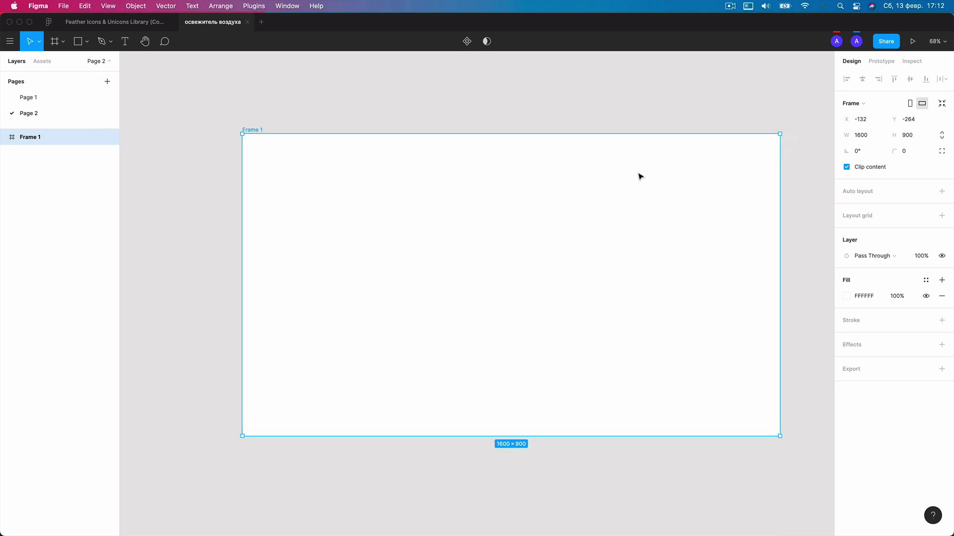
{"action": "scroll", "coordinate": [462, 191], "scroll_direction": "up", "scroll_amount": 1}
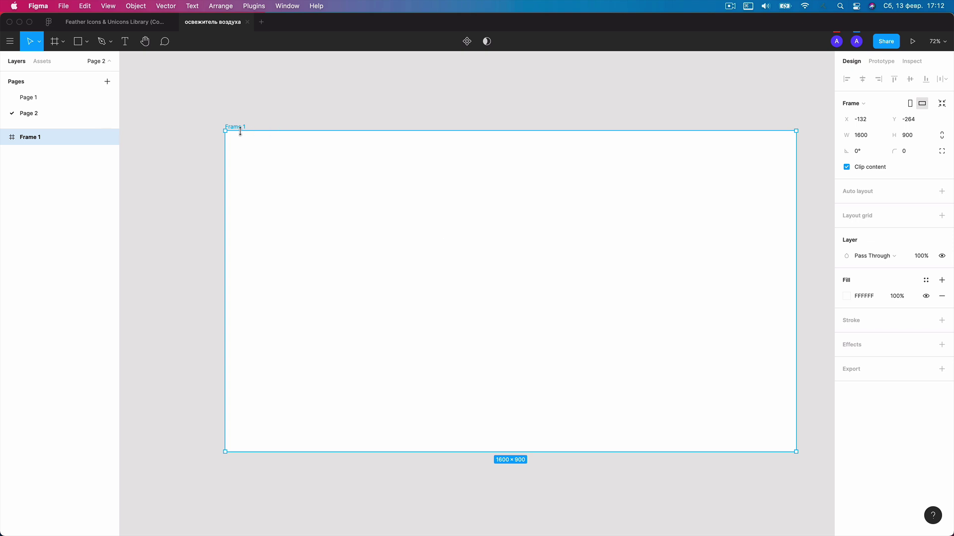
Change Frame 1's fill from white to pale blue F2FAFF from Document colors.
{"action": "left_click", "coordinate": [847, 297]}
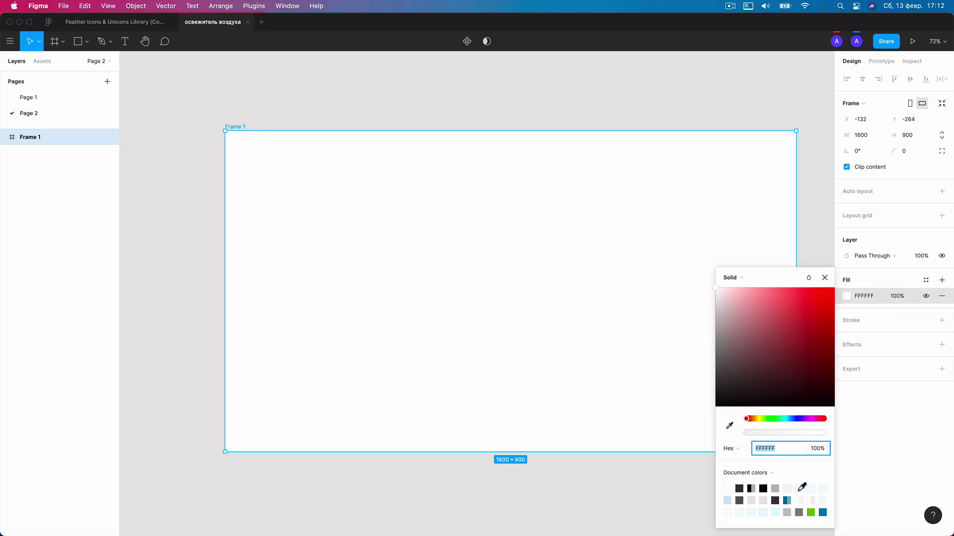
{"action": "left_click", "coordinate": [799, 489]}
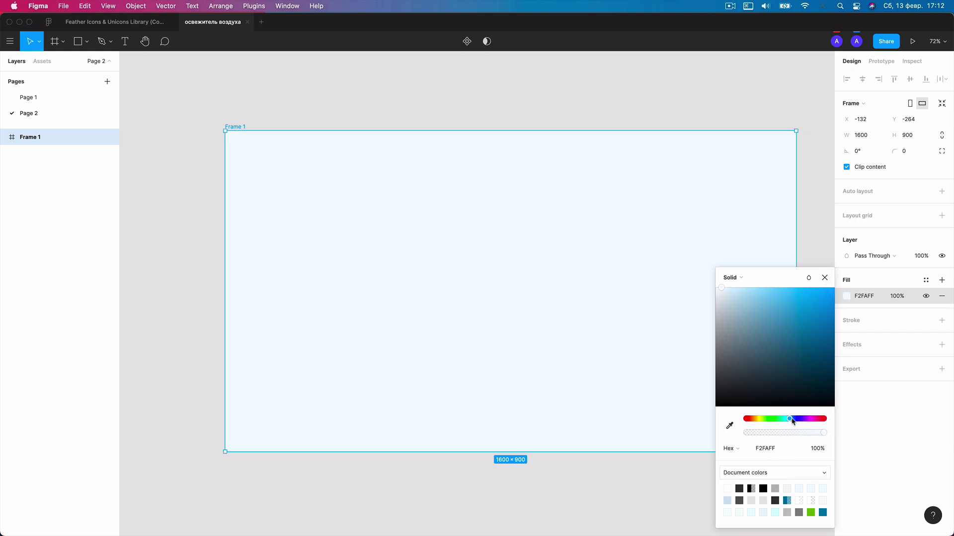
{"action": "left_click", "coordinate": [826, 280]}
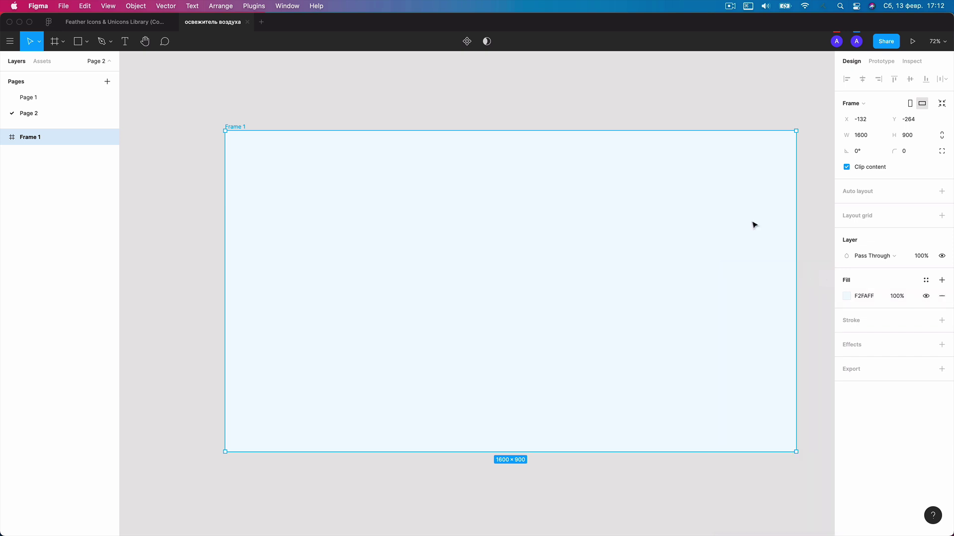
{"action": "left_click", "coordinate": [660, 110]}
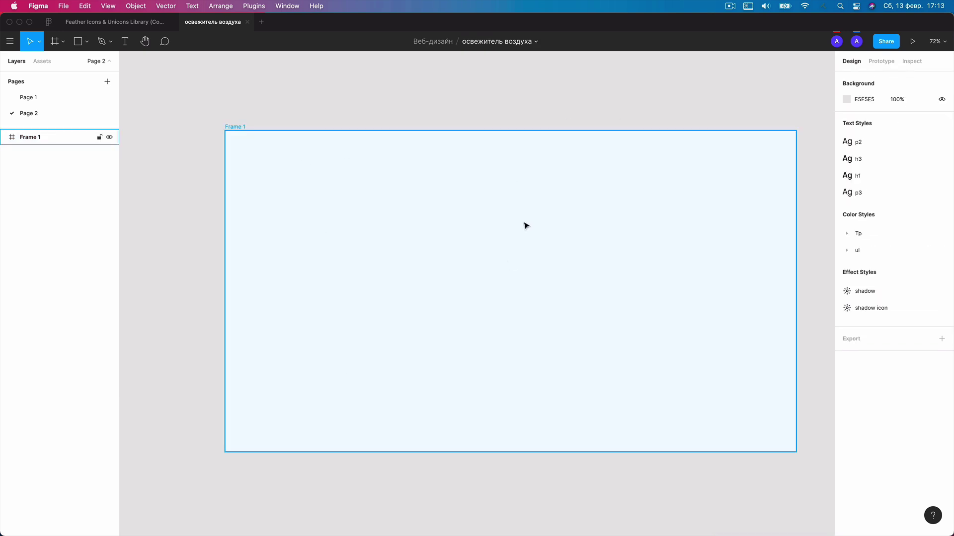
Drag aircleaner-gallery-1.jpg and the blue sky PNG from Finder's Xiaomi folder into Figma.
{"action": "key", "text": "super+Tab"}
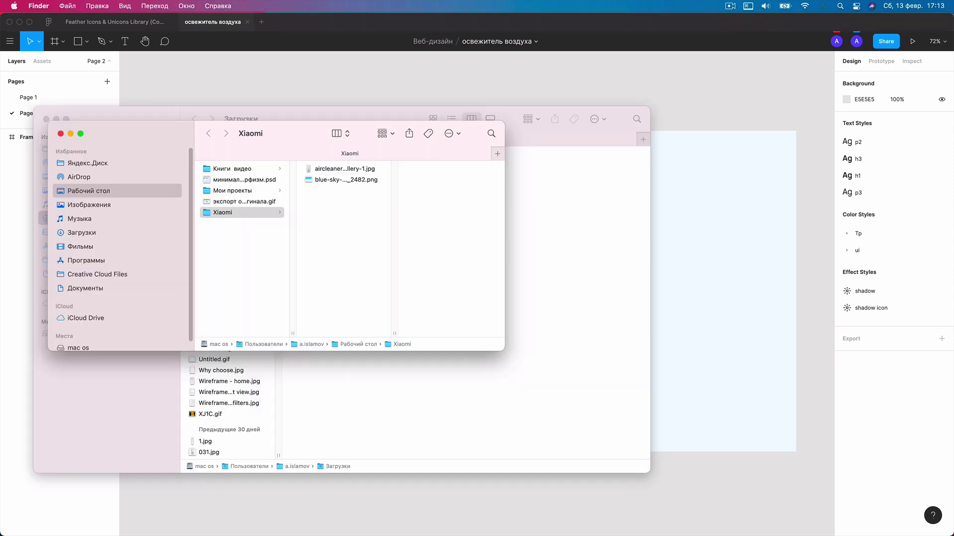
{"action": "left_click", "coordinate": [345, 180]}
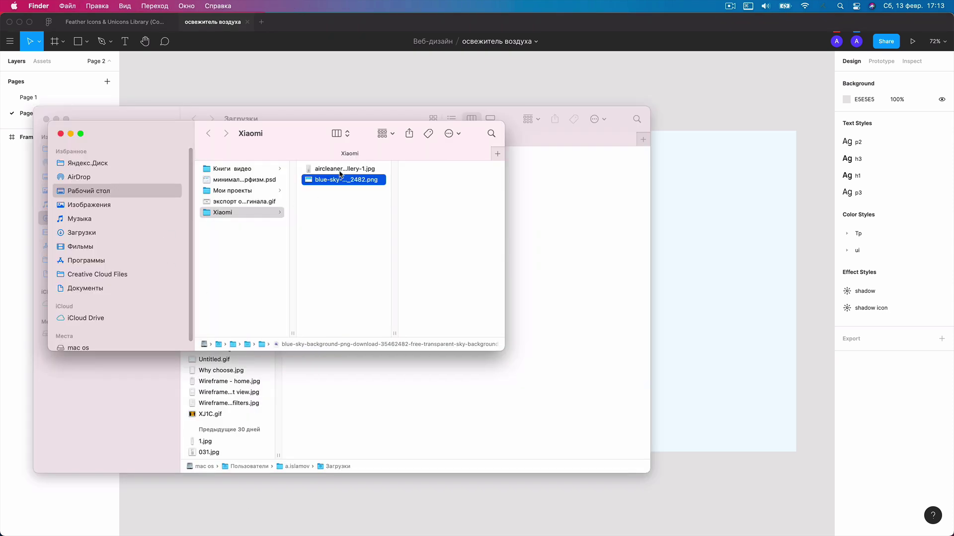
{"action": "left_click", "coordinate": [339, 170]}
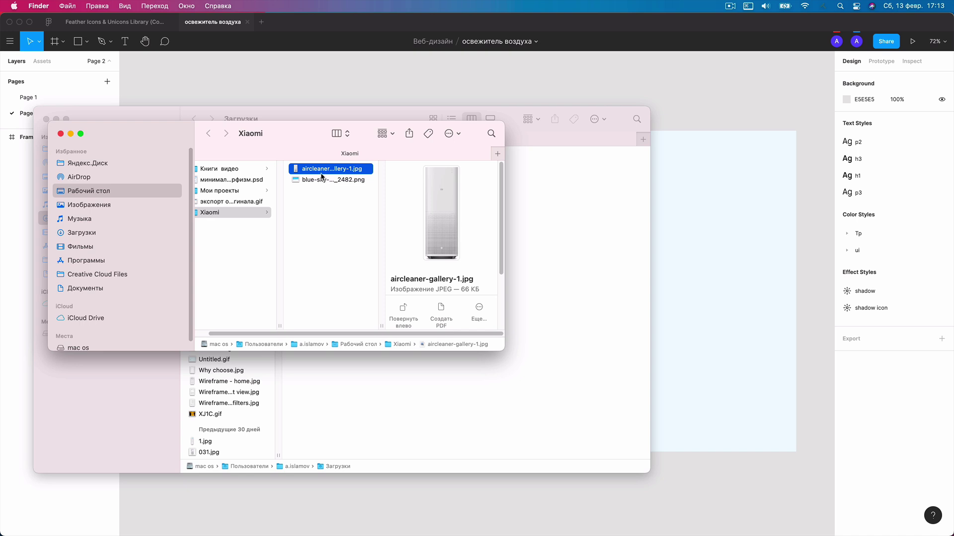
{"action": "left_click", "coordinate": [322, 179], "text": "shift"}
{"action": "left_click_drag", "start_coordinate": [322, 179], "coordinate": [716, 189]}
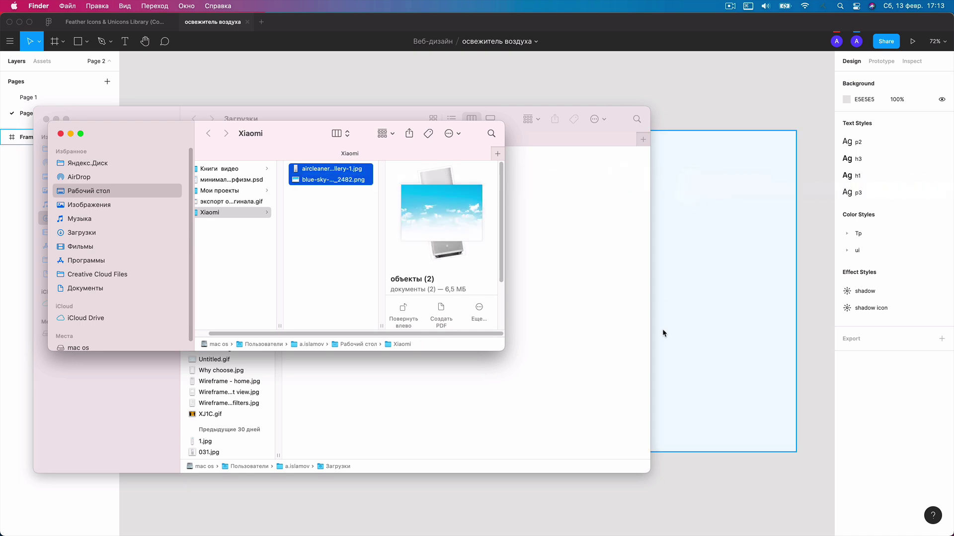
Nest both imported images inside Frame 1 in the Layers panel.
{"action": "left_click", "coordinate": [738, 240]}
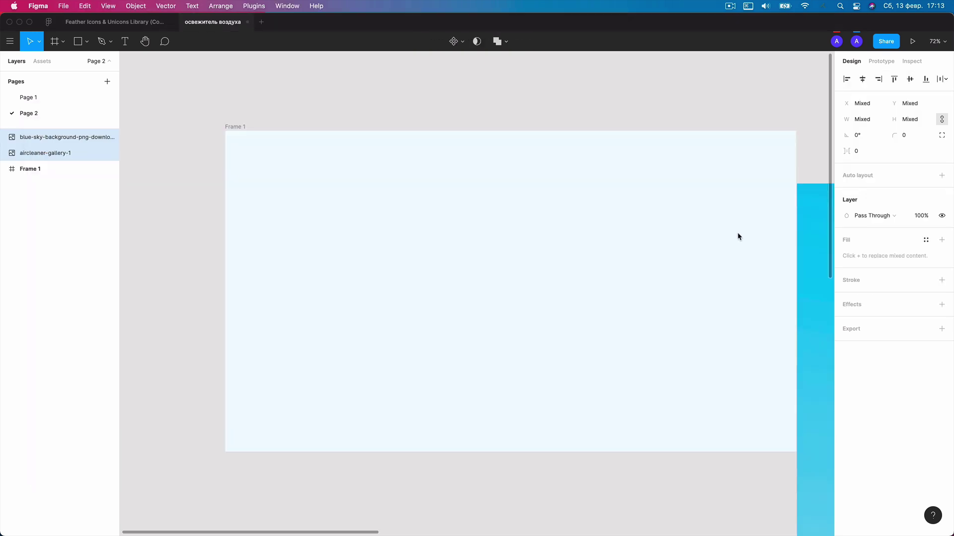
{"action": "scroll", "coordinate": [495, 212], "scroll_direction": "down", "scroll_amount": 3}
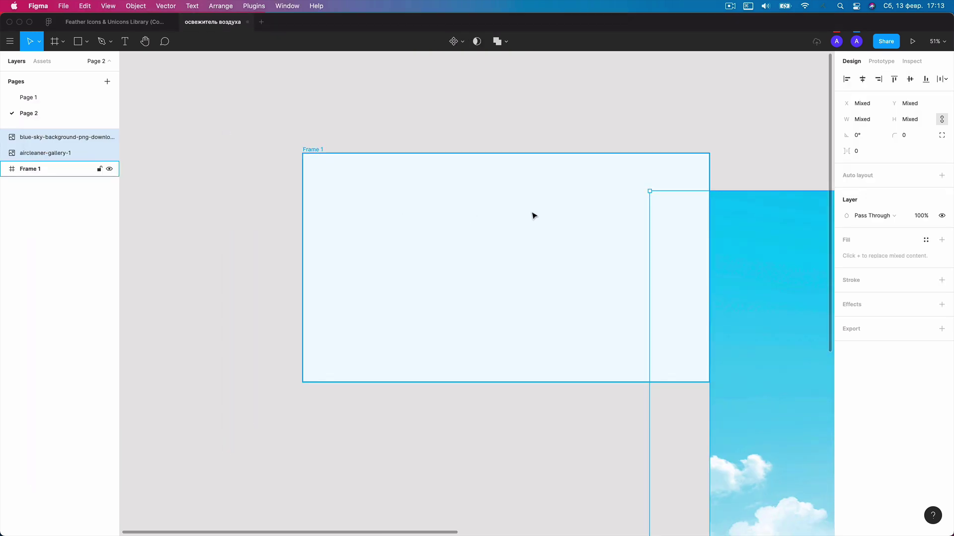
{"action": "scroll", "coordinate": [602, 216], "scroll_direction": "down", "scroll_amount": 2}
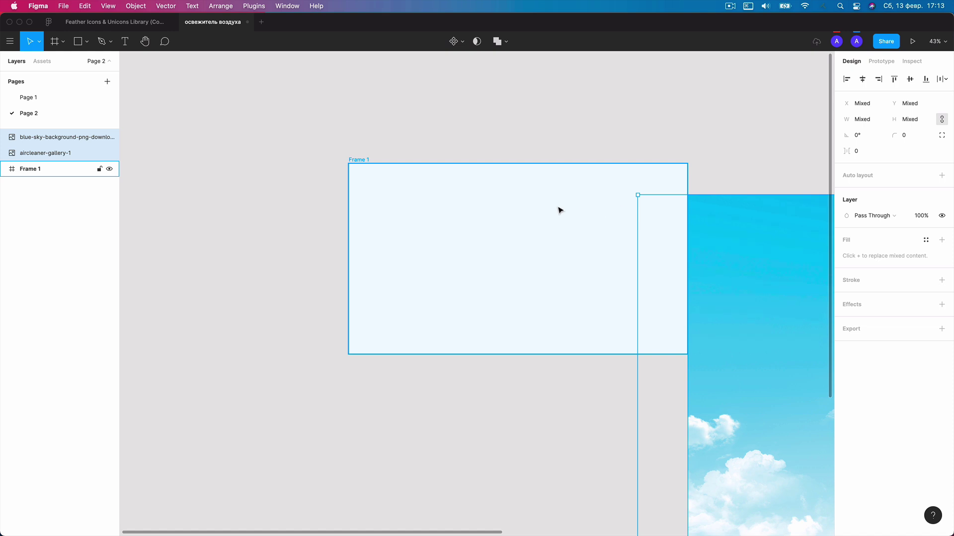
{"action": "scroll", "coordinate": [583, 208], "scroll_direction": "down", "scroll_amount": 1}
{"action": "left_click_drag", "start_coordinate": [36, 163], "coordinate": [37, 168]}
Rename Frame 1 to 'page'.
{"action": "left_click", "coordinate": [34, 139]}
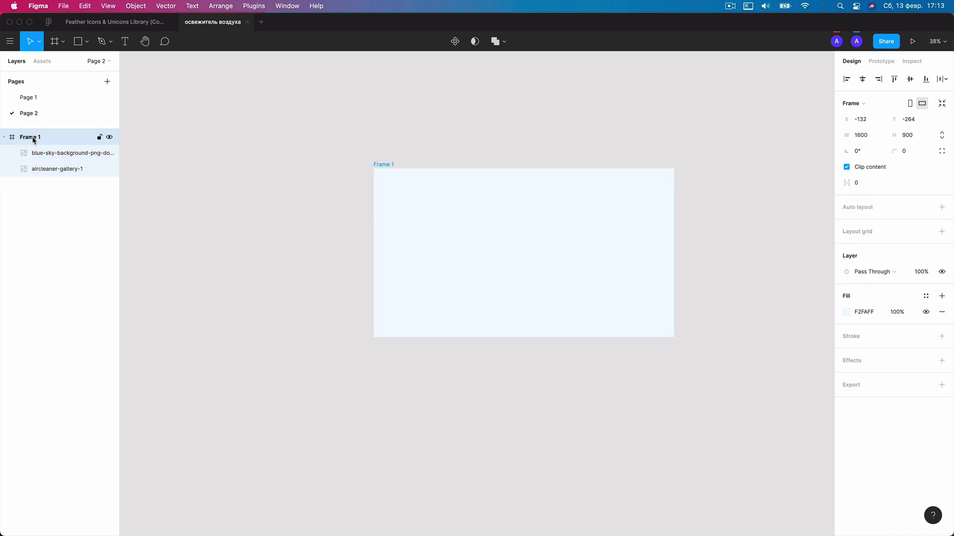
{"action": "double_click", "coordinate": [33, 139]}
{"action": "type", "text": "page"}
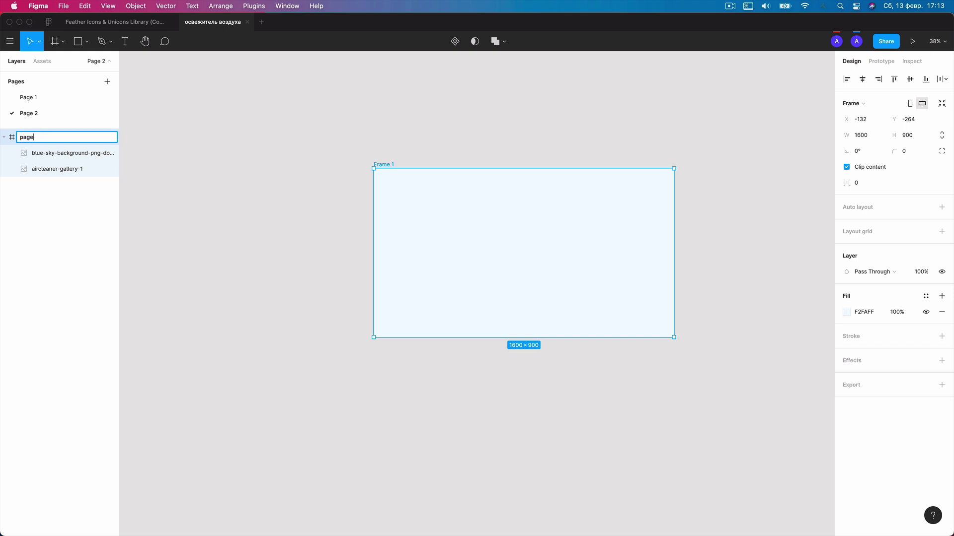
{"action": "key", "text": "Return"}
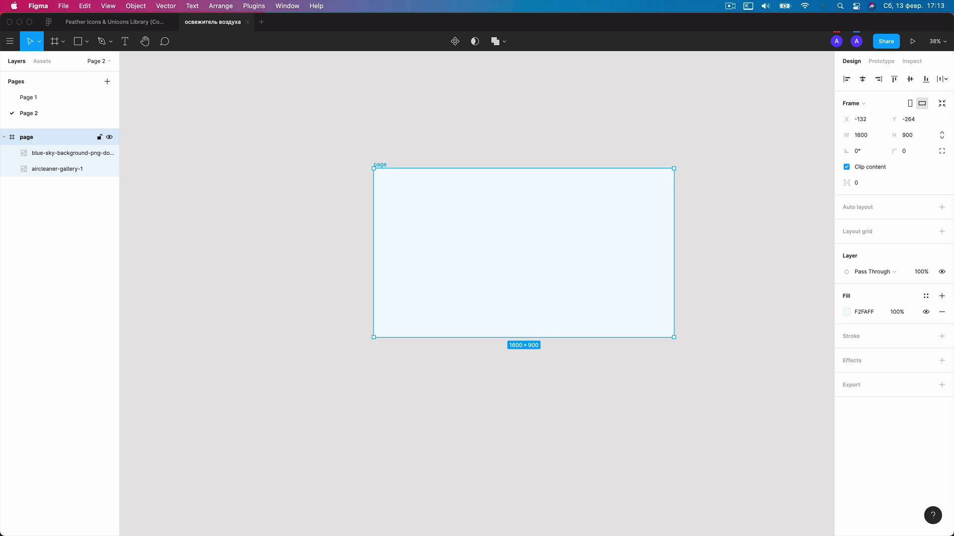
Select the blue sky and aircleaner-gallery-1 layers together.
{"action": "scroll", "coordinate": [530, 226], "scroll_direction": "up", "scroll_amount": 2}
{"action": "left_click", "coordinate": [62, 153]}
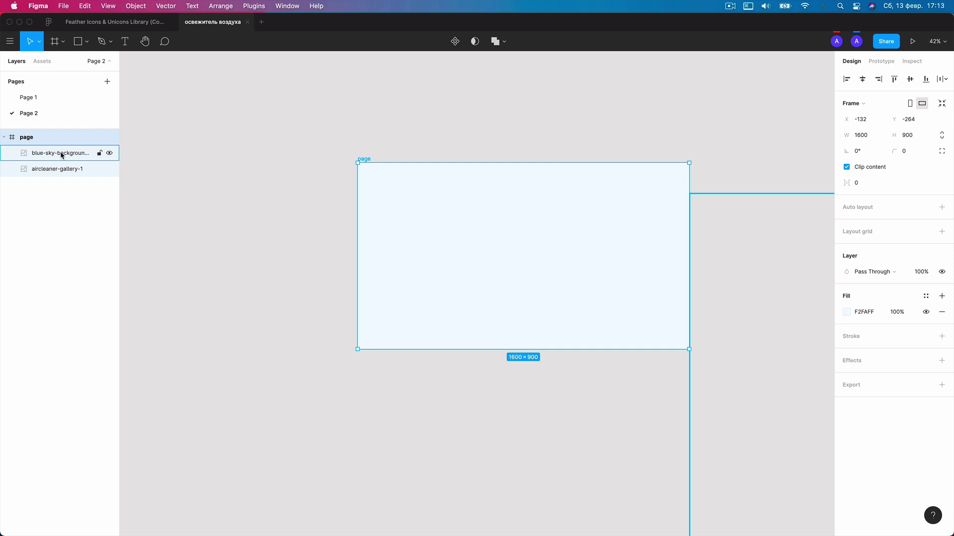
{"action": "left_click", "coordinate": [61, 169], "text": "shift"}
{"action": "scroll", "coordinate": [421, 238], "scroll_direction": "down", "scroll_amount": 1}
{"action": "scroll", "coordinate": [570, 273], "scroll_direction": "down", "scroll_amount": 2}
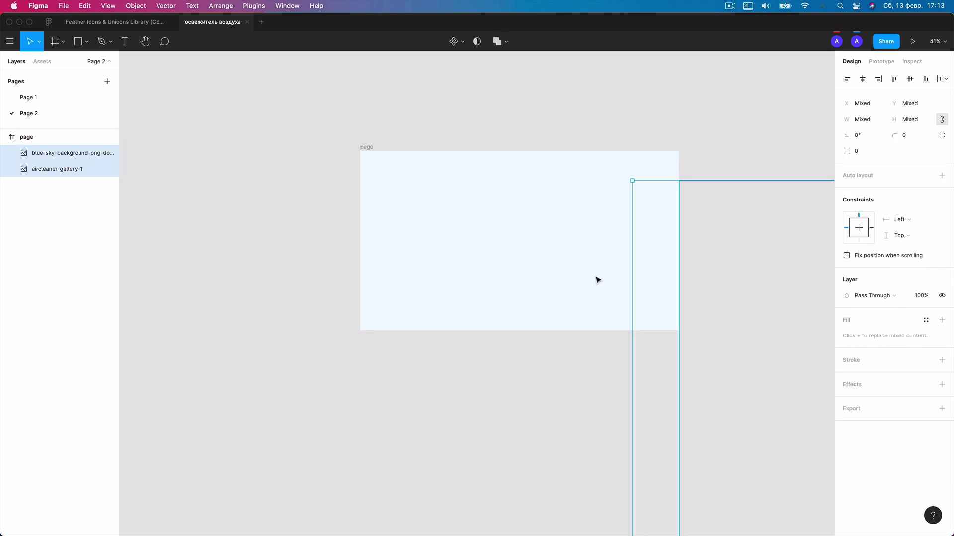
Move both images over the page frame, stacking the sky beneath the purifier.
{"action": "left_click_drag", "start_coordinate": [727, 324], "coordinate": [419, 198]}
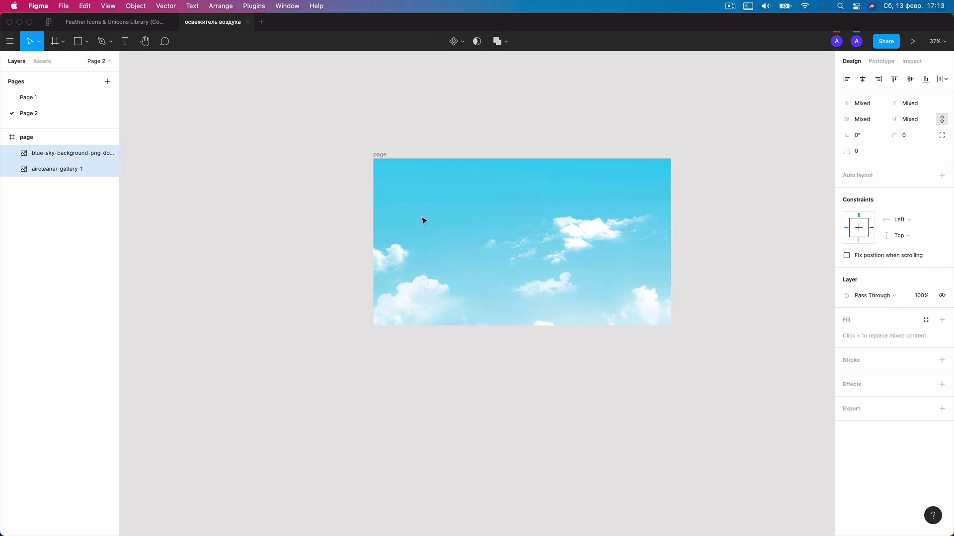
{"action": "left_click", "coordinate": [68, 169]}
{"action": "left_click_drag", "start_coordinate": [62, 155], "coordinate": [61, 178]}
{"action": "left_click", "coordinate": [54, 154]}
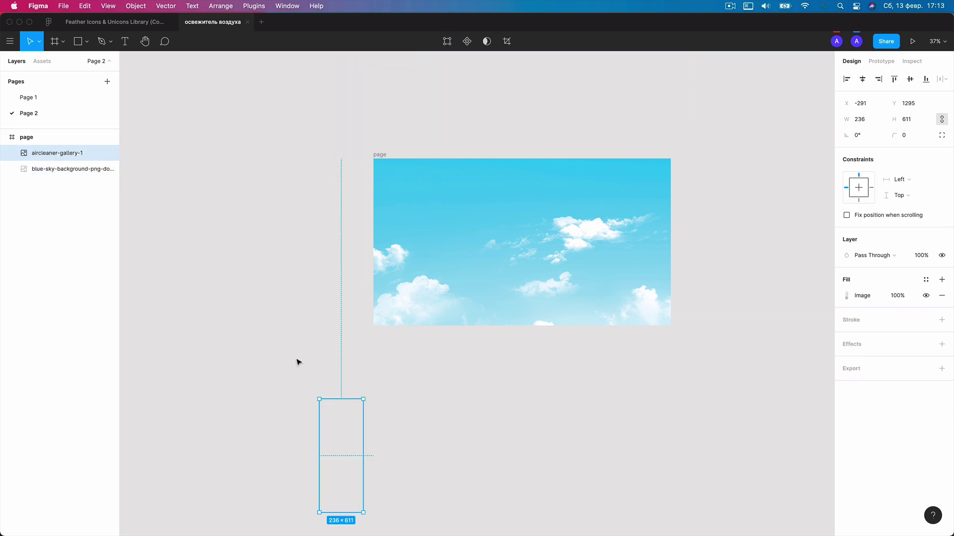
{"action": "left_click_drag", "start_coordinate": [341, 423], "coordinate": [530, 276]}
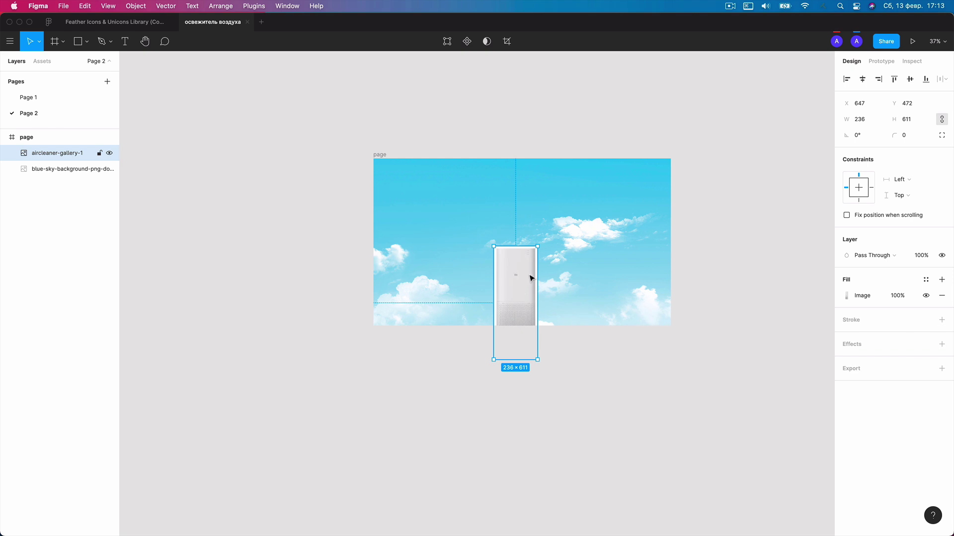
{"action": "scroll", "coordinate": [539, 274], "scroll_direction": "up", "scroll_amount": 3}
Shrink the sky image to 2099×1469 and move it up inside the frame.
{"action": "left_click", "coordinate": [82, 172]}
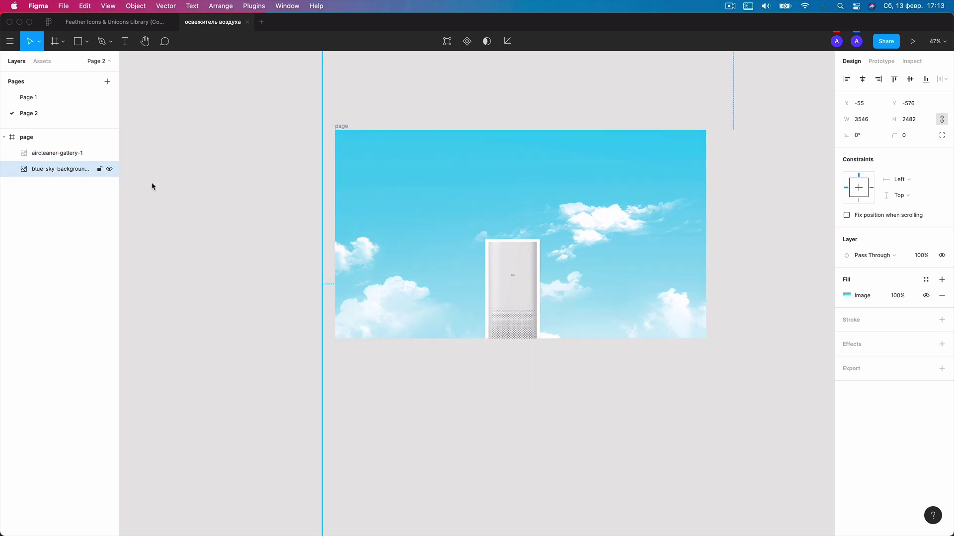
{"action": "scroll", "coordinate": [519, 230], "scroll_direction": "down", "scroll_amount": 2}
{"action": "scroll", "coordinate": [518, 229], "scroll_direction": "down", "scroll_amount": 3}
{"action": "left_click_drag", "start_coordinate": [628, 219], "coordinate": [579, 213]}
{"action": "scroll", "coordinate": [594, 198], "scroll_direction": "up", "scroll_amount": 2}
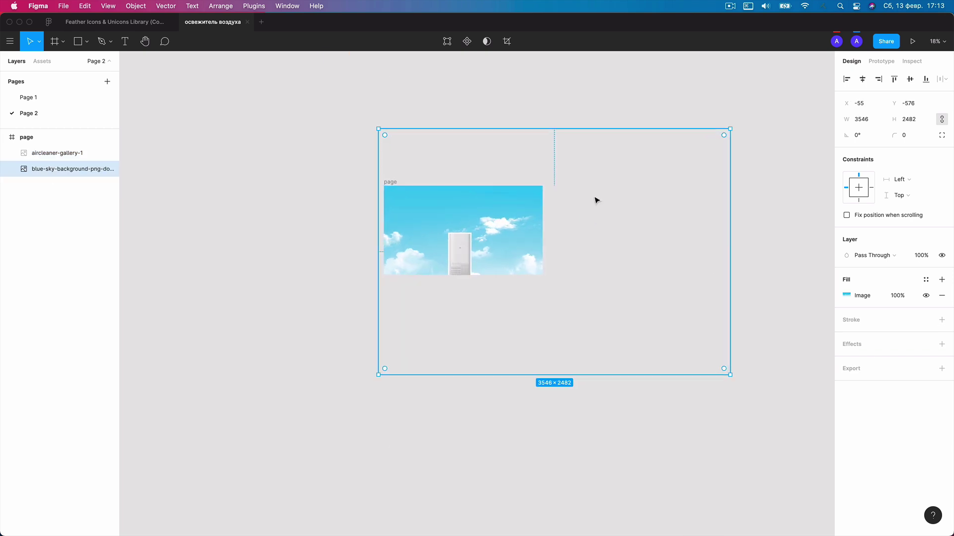
{"action": "left_click_drag", "start_coordinate": [748, 122], "coordinate": [584, 258]}
{"action": "scroll", "coordinate": [460, 294], "scroll_direction": "up", "scroll_amount": 2}
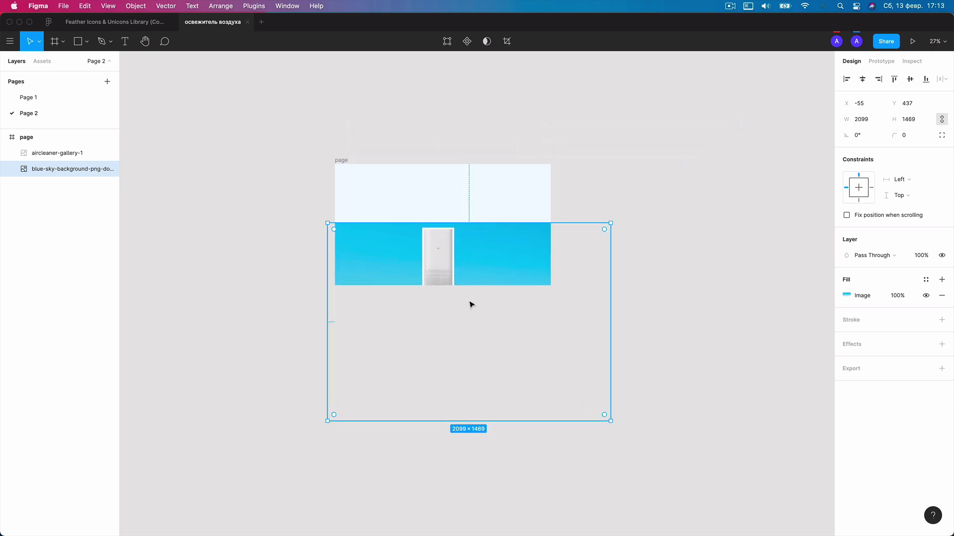
{"action": "scroll", "coordinate": [477, 308], "scroll_direction": "up", "scroll_amount": 2}
{"action": "left_click_drag", "start_coordinate": [485, 313], "coordinate": [488, 234]}
Resize the sky image to 1600×1120 at X 0 and shift it upward.
{"action": "scroll", "coordinate": [481, 243], "scroll_direction": "up", "scroll_amount": 1}
{"action": "left_click_drag", "start_coordinate": [648, 372], "coordinate": [567, 314]}
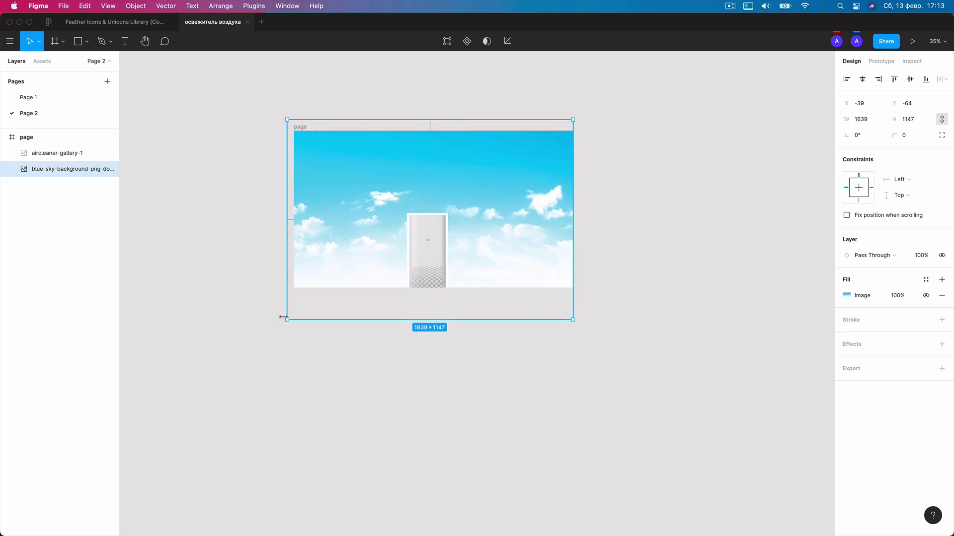
{"action": "mouse_move", "coordinate": [287, 319]}
{"action": "left_mouse_down"}
{"action": "mouse_move", "coordinate": [302, 311]}
{"action": "mouse_move", "coordinate": [294, 314]}
{"action": "left_mouse_up"}
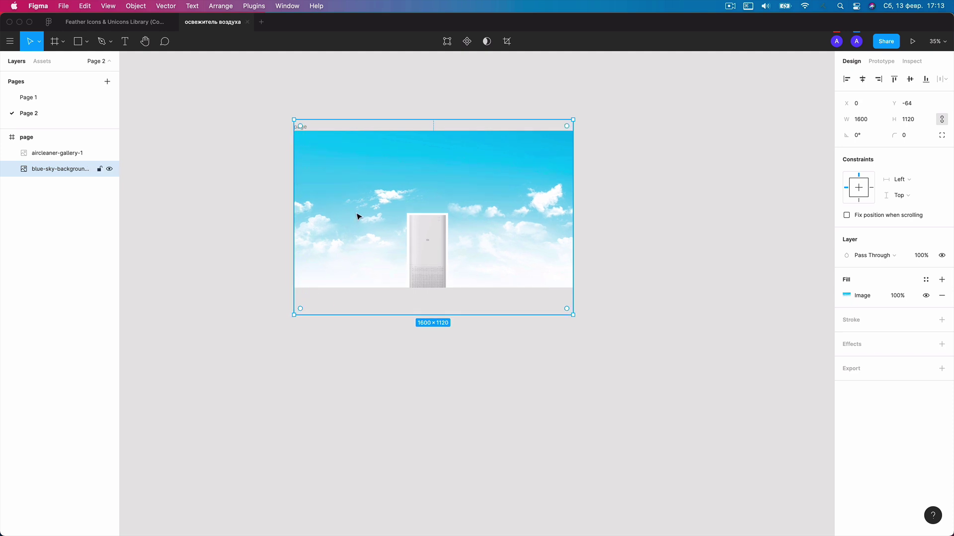
{"action": "scroll", "coordinate": [353, 219], "scroll_direction": "up", "scroll_amount": 3}
{"action": "left_click_drag", "start_coordinate": [351, 222], "coordinate": [346, 191]}
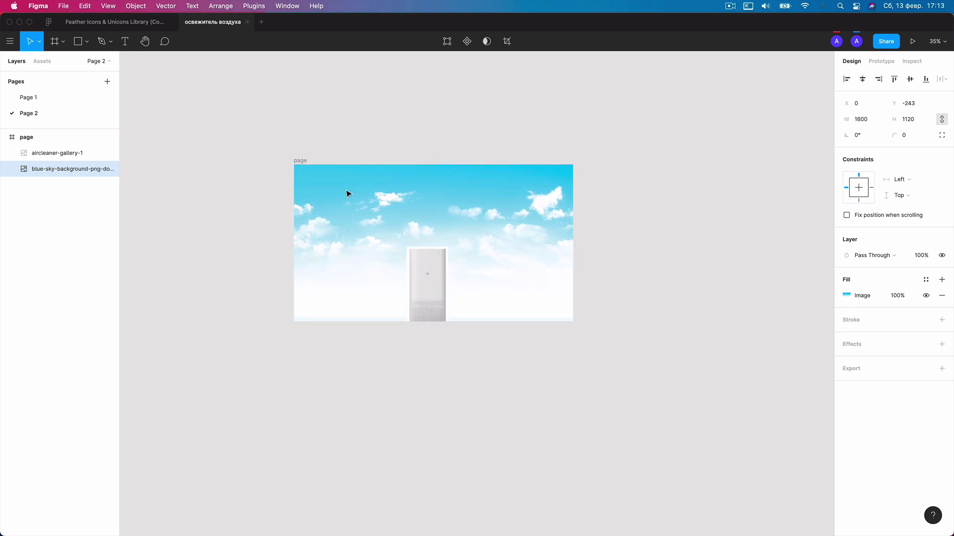
{"action": "scroll", "coordinate": [347, 191], "scroll_direction": "up", "scroll_amount": 2}
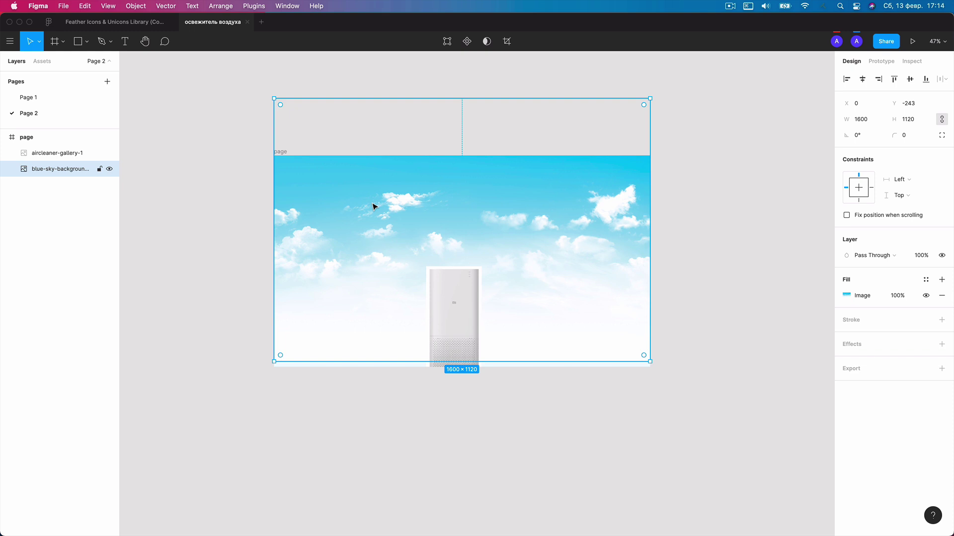
Fade the sky layer to 32% opacity and move it higher in the frame.
{"action": "key", "text": "4"}
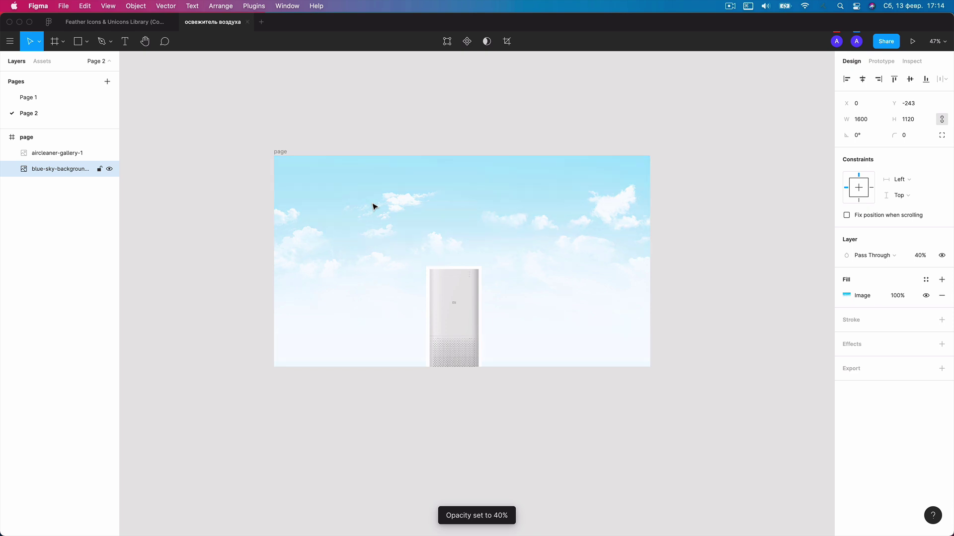
{"action": "key", "text": "3"}
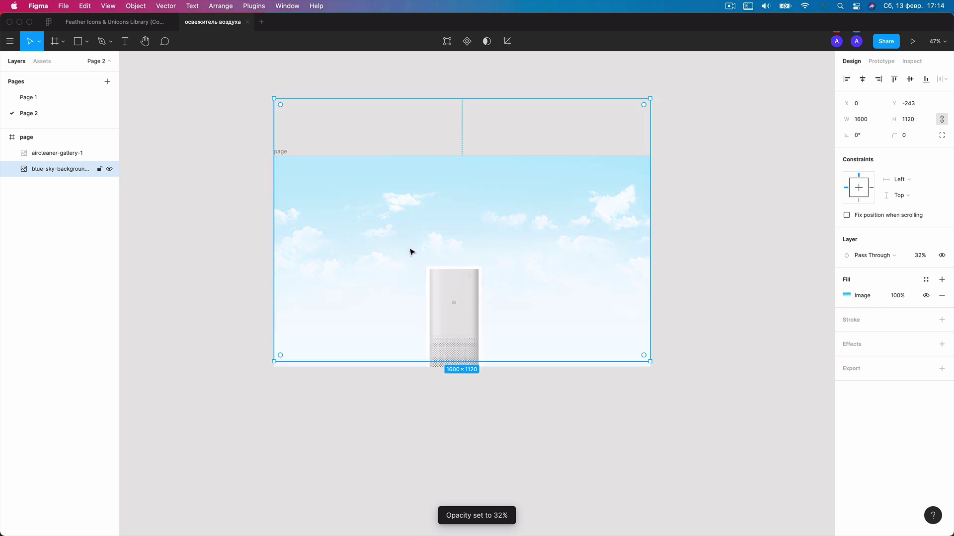
{"action": "scroll", "coordinate": [410, 252], "scroll_direction": "up", "scroll_amount": 2, "text": "ctrl"}
{"action": "left_click_drag", "start_coordinate": [536, 225], "coordinate": [541, 258]}
Enlarge the sky image to 2094×1466 and raise it within the frame.
{"action": "scroll", "coordinate": [482, 234], "scroll_direction": "up", "scroll_amount": 1, "text": "ctrl"}
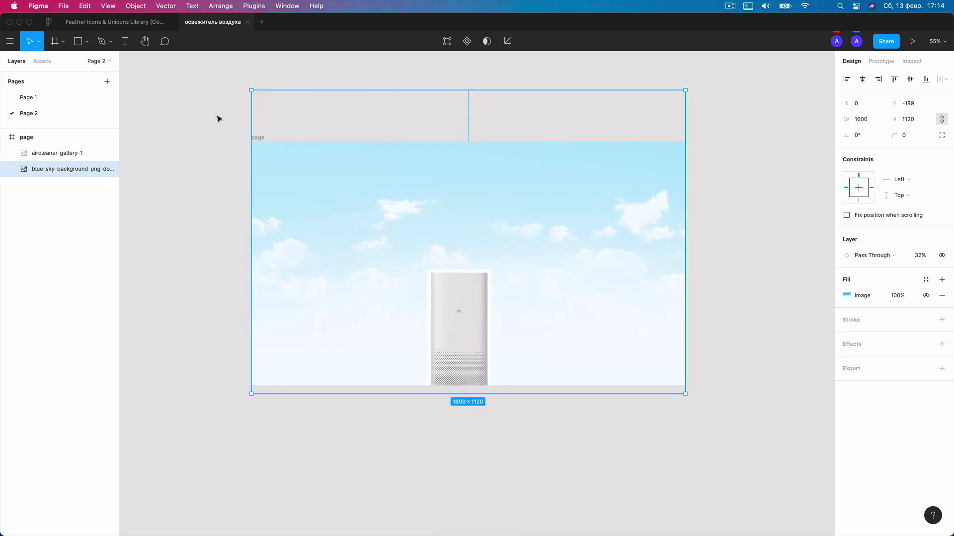
{"action": "left_click_drag", "start_coordinate": [244, 87], "coordinate": [185, 66]}
{"action": "left_click_drag", "start_coordinate": [534, 223], "coordinate": [521, 174]}
Raise the aircleaner-gallery-1 purifier image to x 647, Y 392 on the sky background.
{"action": "scroll", "coordinate": [522, 174], "scroll_direction": "up", "scroll_amount": 1, "text": "ctrl"}
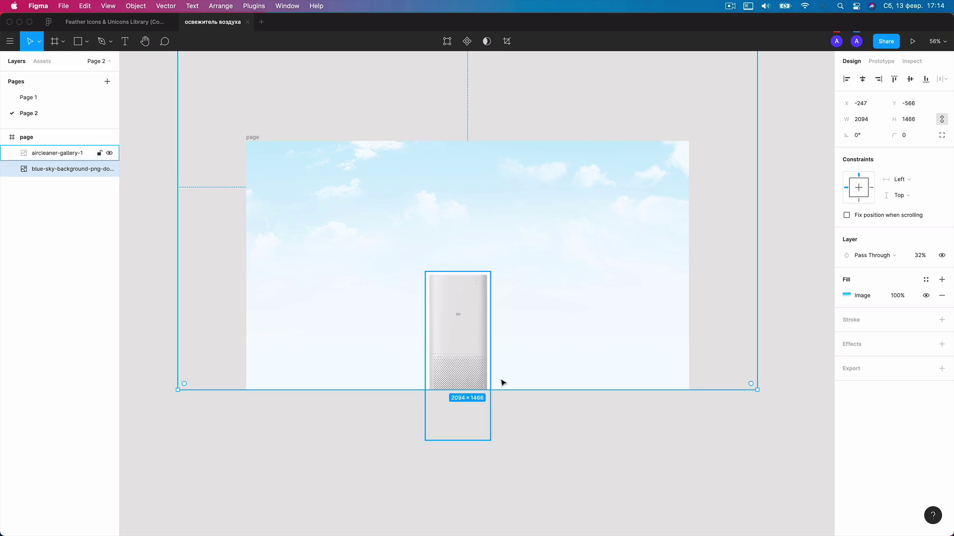
{"action": "left_click", "coordinate": [632, 448]}
{"action": "scroll", "coordinate": [497, 403], "scroll_direction": "up", "scroll_amount": 1, "text": "ctrl"}
{"action": "scroll", "coordinate": [496, 405], "scroll_direction": "up", "scroll_amount": 5, "text": "ctrl"}
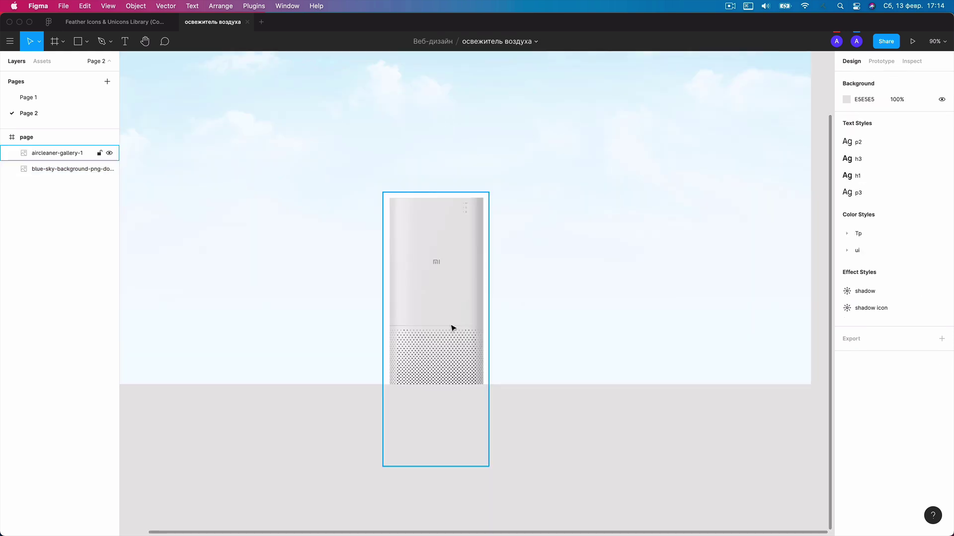
{"action": "left_click", "coordinate": [449, 285]}
{"action": "scroll", "coordinate": [549, 336], "scroll_direction": "up", "scroll_amount": 3}
{"action": "scroll", "coordinate": [549, 336], "scroll_direction": "left", "scroll_amount": 3}
{"action": "left_click_drag", "start_coordinate": [549, 356], "coordinate": [549, 321]}
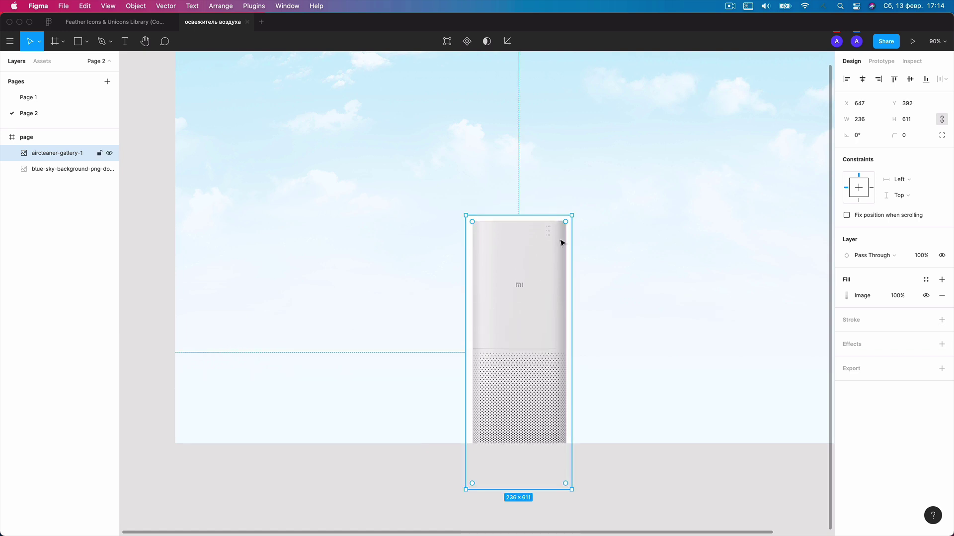
{"action": "scroll", "coordinate": [561, 242], "scroll_direction": "up", "scroll_amount": 5, "text": "ctrl"}
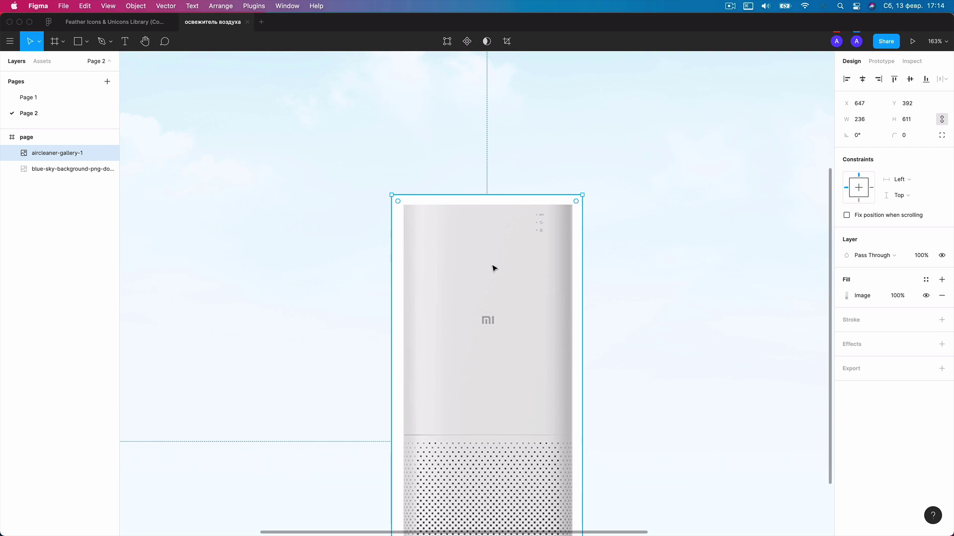
{"action": "scroll", "coordinate": [493, 268], "scroll_direction": "down", "scroll_amount": 3}
{"action": "scroll", "coordinate": [522, 272], "scroll_direction": "down", "scroll_amount": 3, "text": "ctrl"}
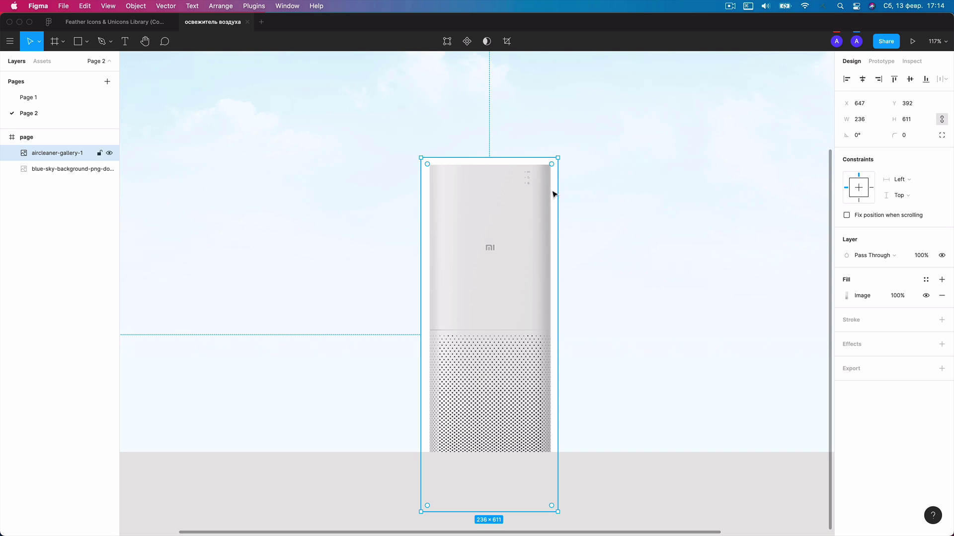
{"action": "scroll", "coordinate": [548, 226], "scroll_direction": "up", "scroll_amount": 1, "text": "ctrl"}
{"action": "scroll", "coordinate": [548, 229], "scroll_direction": "up", "scroll_amount": 1, "text": "ctrl"}
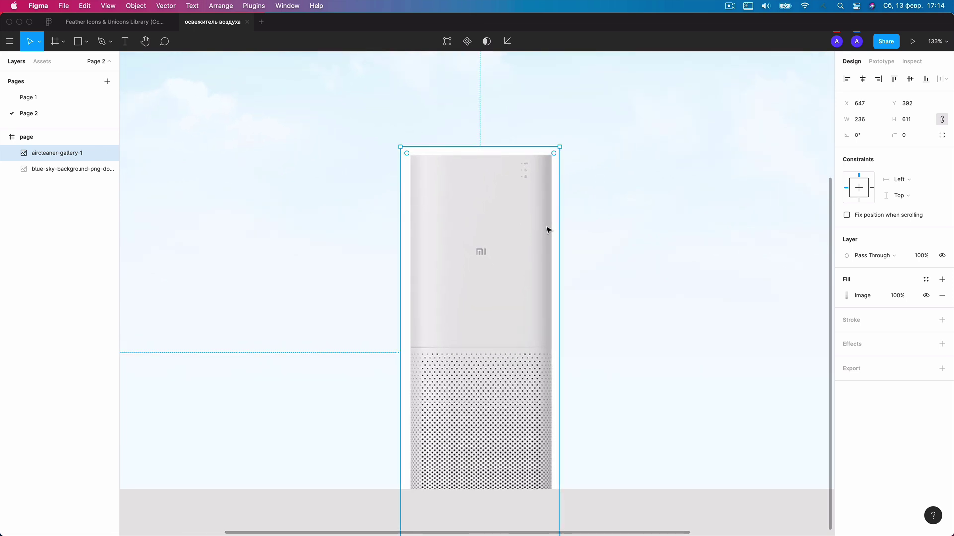
{"action": "key", "text": "Escape"}
Run the Remove BG plugin on the purifier image to strip its white background.
{"action": "left_click", "coordinate": [488, 184]}
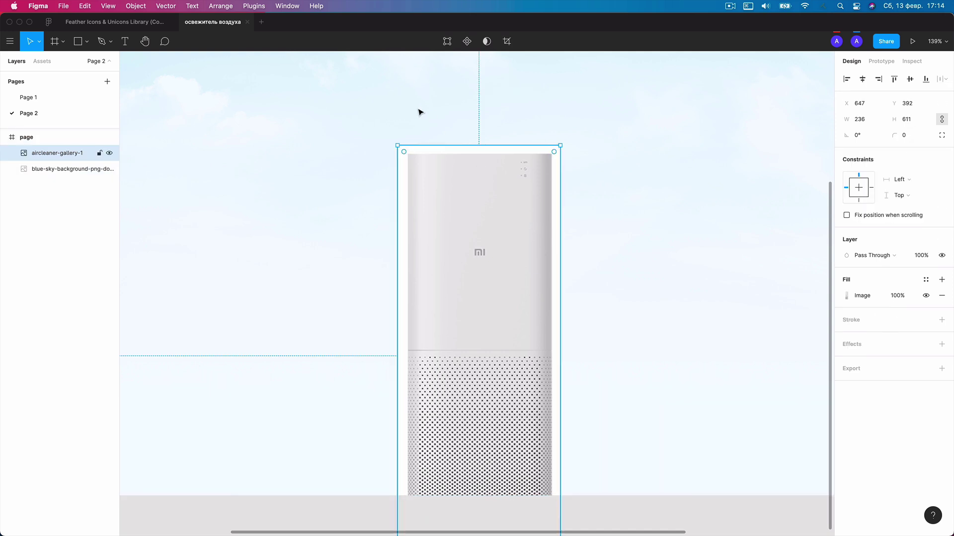
{"action": "left_click", "coordinate": [253, 6]}
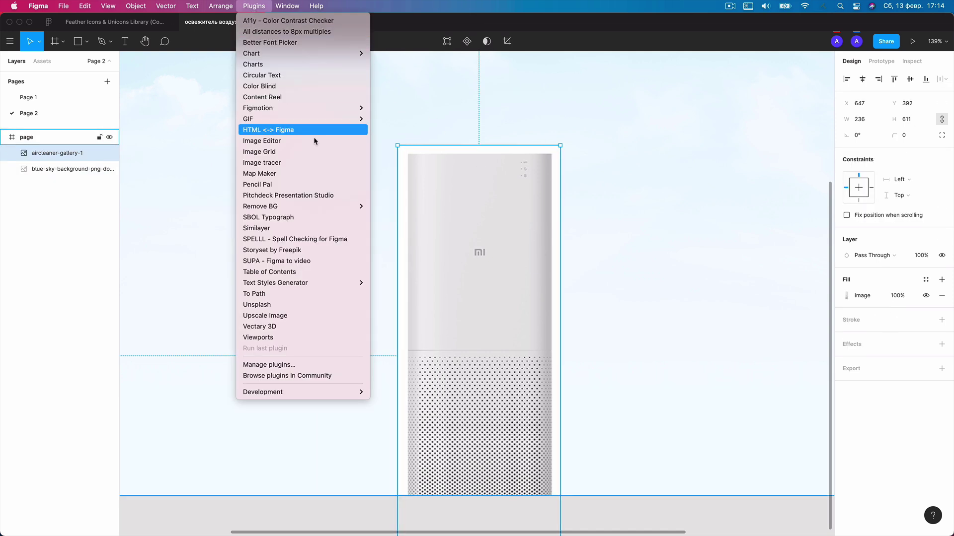
{"action": "mouse_move", "coordinate": [318, 209]}
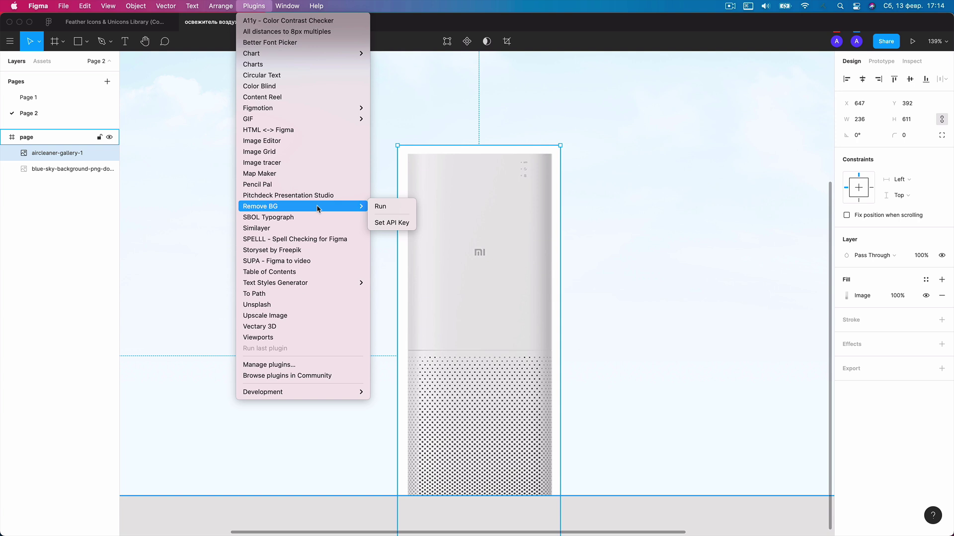
{"action": "left_click", "coordinate": [387, 208]}
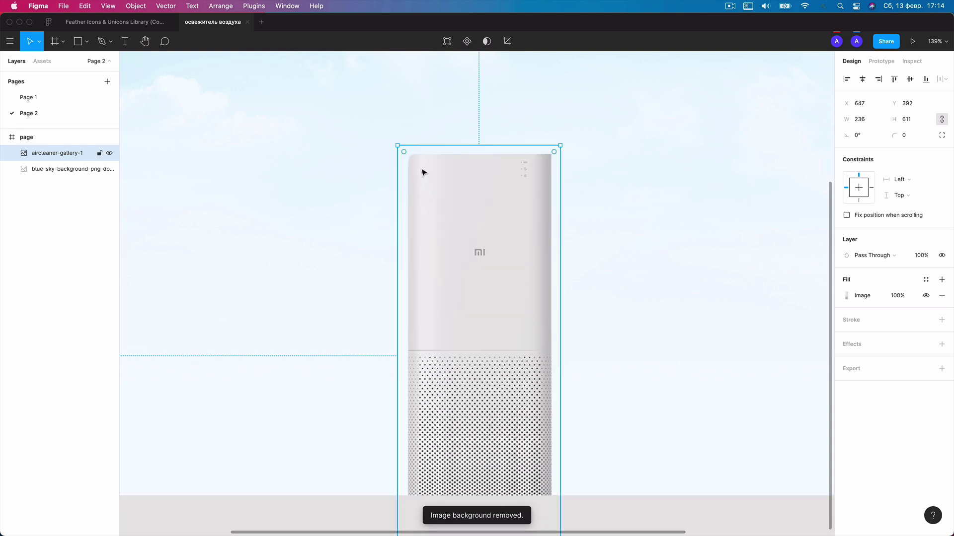
{"action": "scroll", "coordinate": [422, 172], "scroll_direction": "up", "scroll_amount": 10}
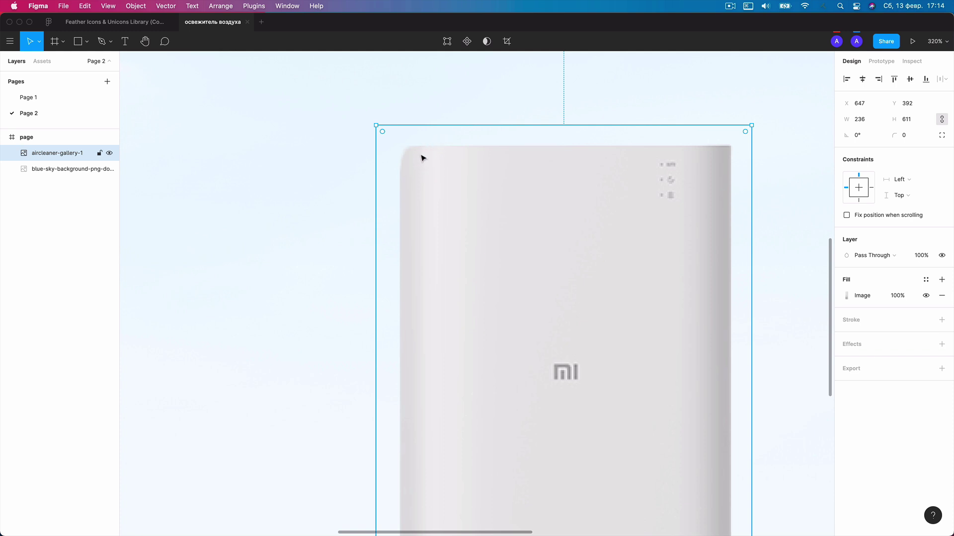
{"action": "scroll", "coordinate": [492, 209], "scroll_direction": "down", "scroll_amount": 5}
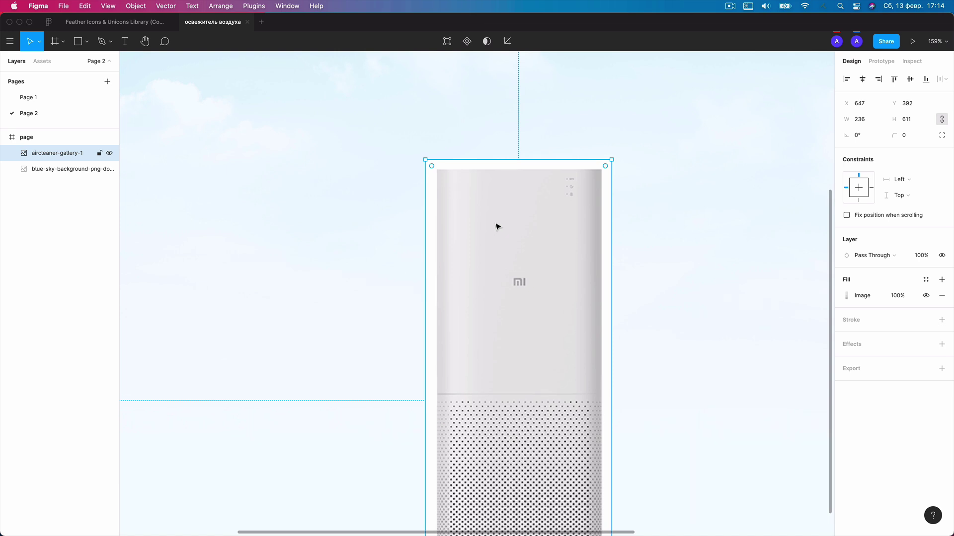
Open the purifier image's fill settings and keep its scaling mode on Crop.
{"action": "scroll", "coordinate": [497, 226], "scroll_direction": "down", "scroll_amount": 3}
{"action": "double_click", "coordinate": [503, 238]}
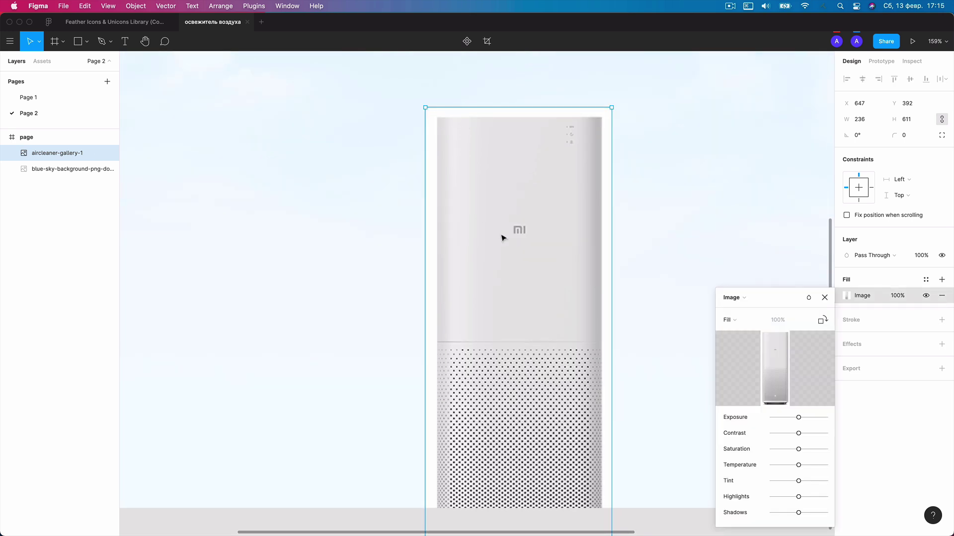
{"action": "left_click", "coordinate": [531, 282]}
{"action": "double_click", "coordinate": [532, 283]}
{"action": "left_click", "coordinate": [532, 264]}
{"action": "double_click", "coordinate": [495, 182]}
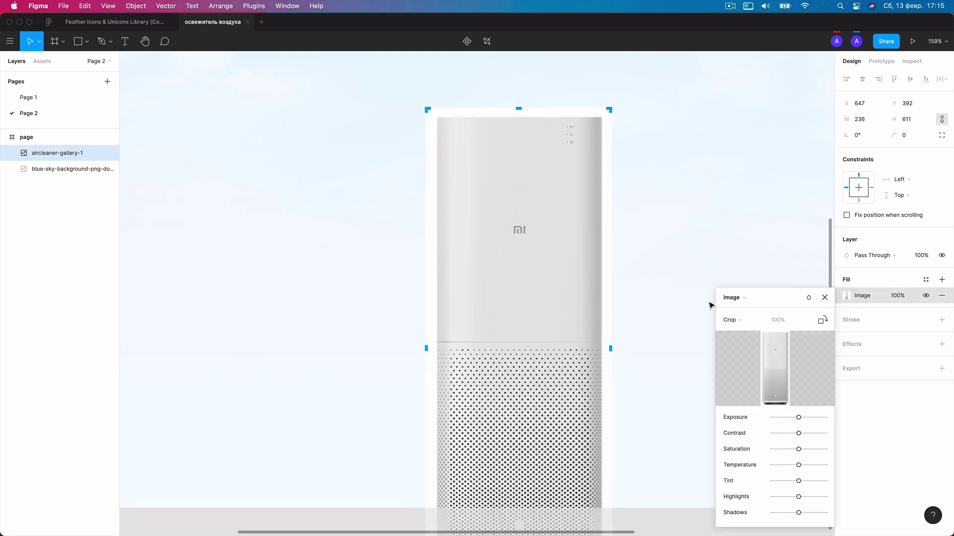
{"action": "left_click", "coordinate": [738, 322]}
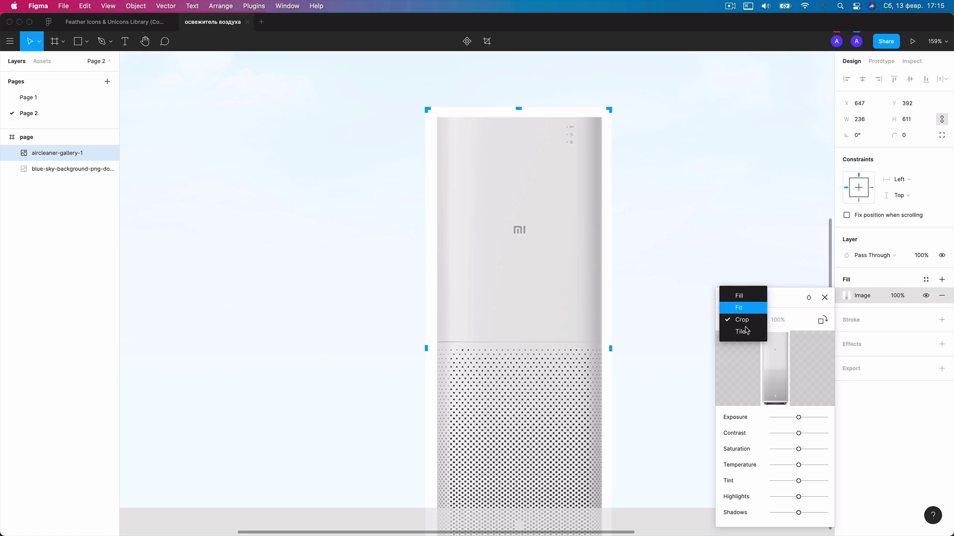
{"action": "left_click", "coordinate": [745, 323]}
Crop away the purifier image's empty top and side margins, leaving 206×598.
{"action": "scroll", "coordinate": [508, 111], "scroll_direction": "up", "scroll_amount": 5}
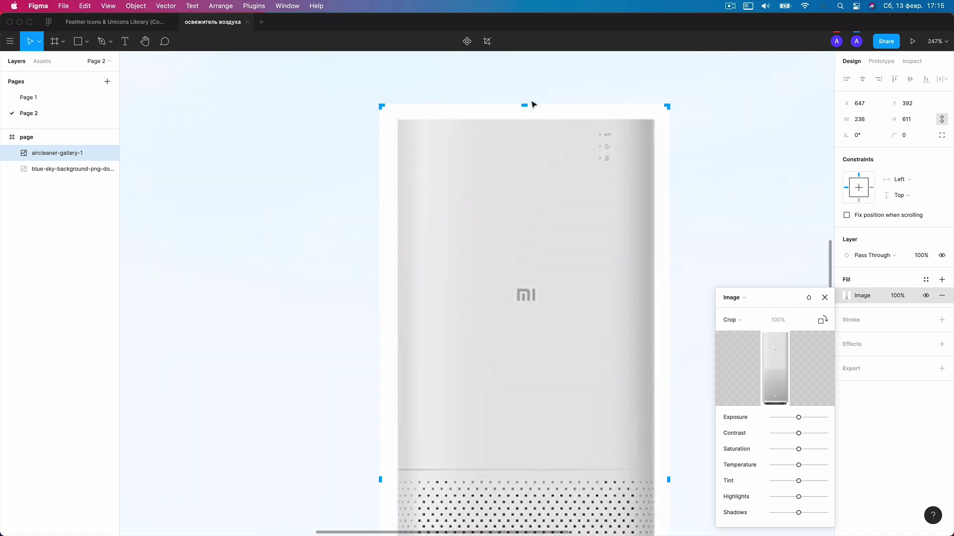
{"action": "left_click_drag", "start_coordinate": [526, 103], "coordinate": [525, 120]}
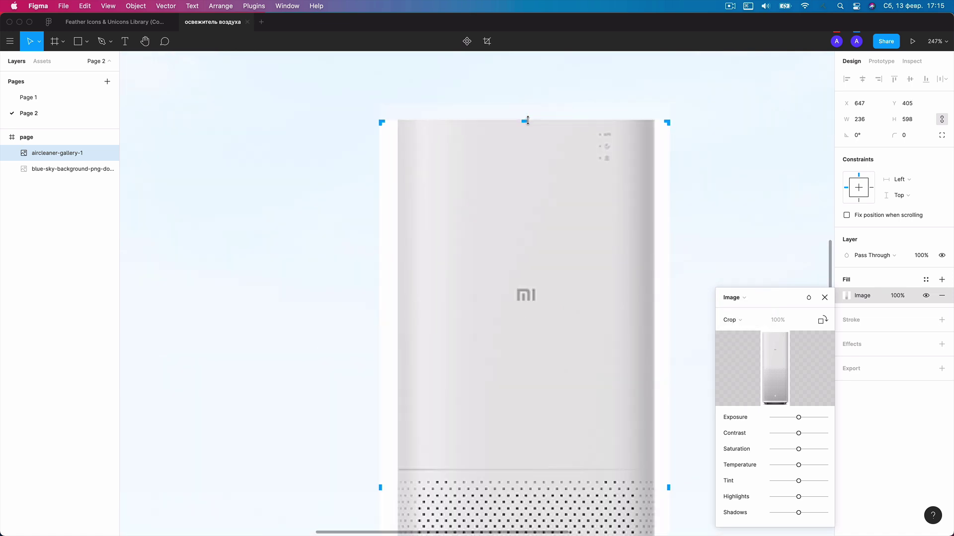
{"action": "left_click_drag", "start_coordinate": [383, 158], "coordinate": [387, 157]}
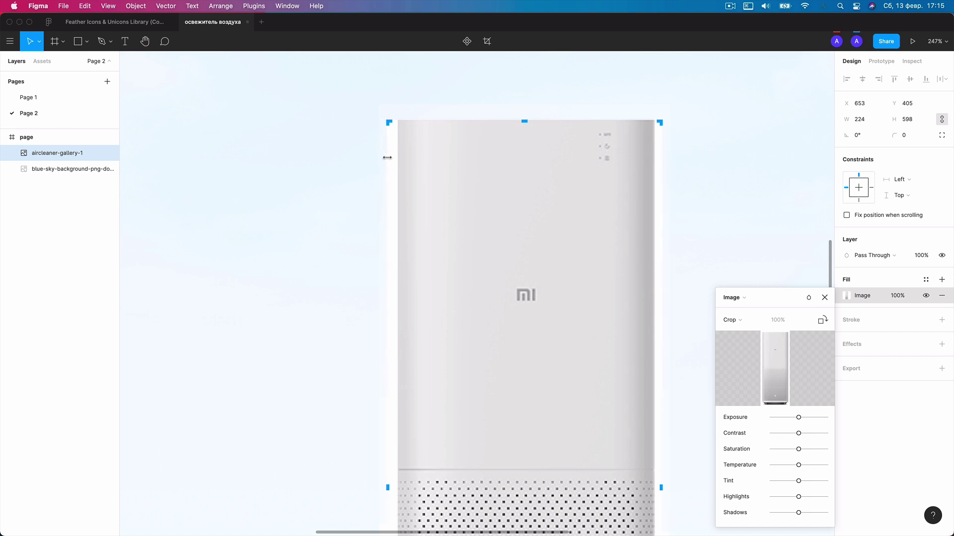
{"action": "key", "text": "super+z"}
{"action": "left_click_drag", "start_coordinate": [380, 153], "coordinate": [396, 153]}
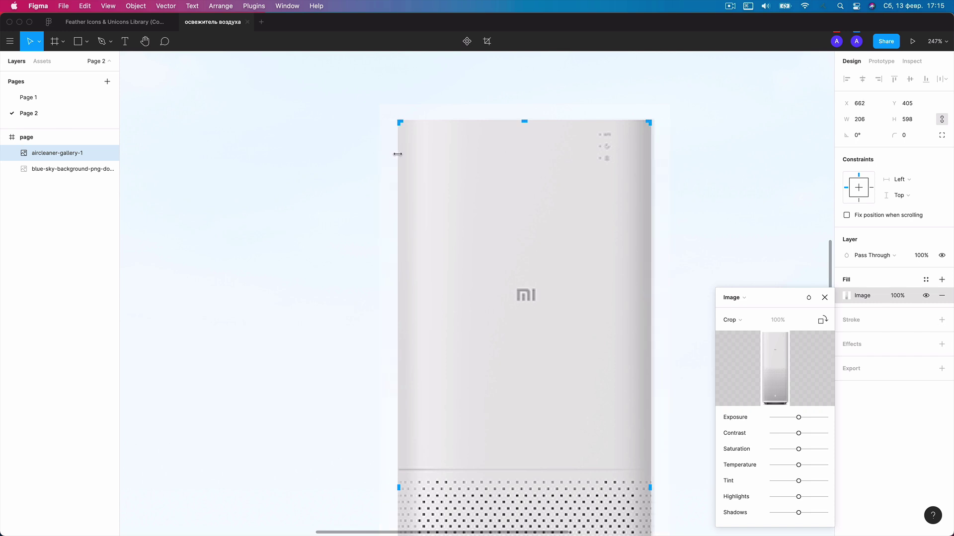
{"action": "key", "text": "Escape"}
{"action": "key", "text": "Escape"}
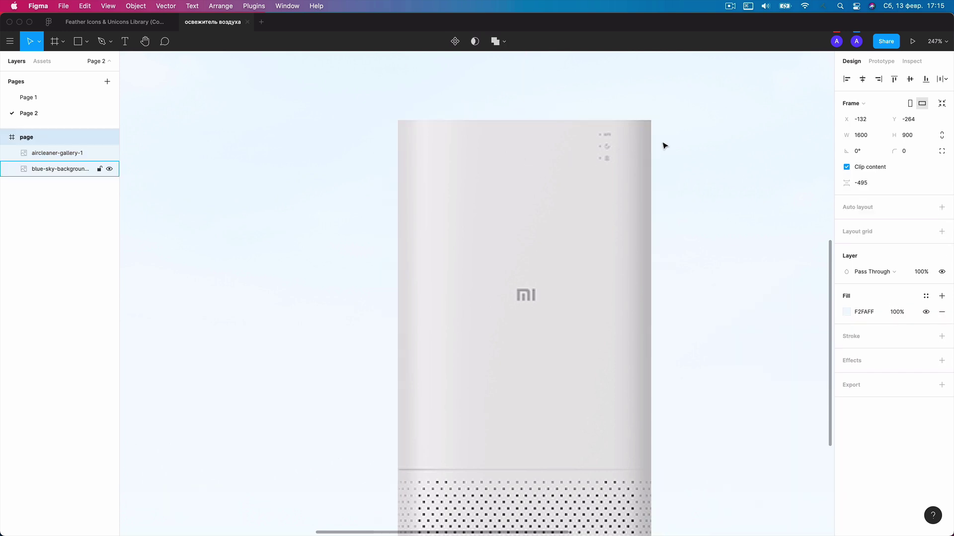
Nudge the purifier image's Exposure slightly up in its Image fill settings.
{"action": "scroll", "coordinate": [665, 145], "scroll_direction": "down", "scroll_amount": 5}
{"action": "scroll", "coordinate": [666, 155], "scroll_direction": "up", "scroll_amount": 3}
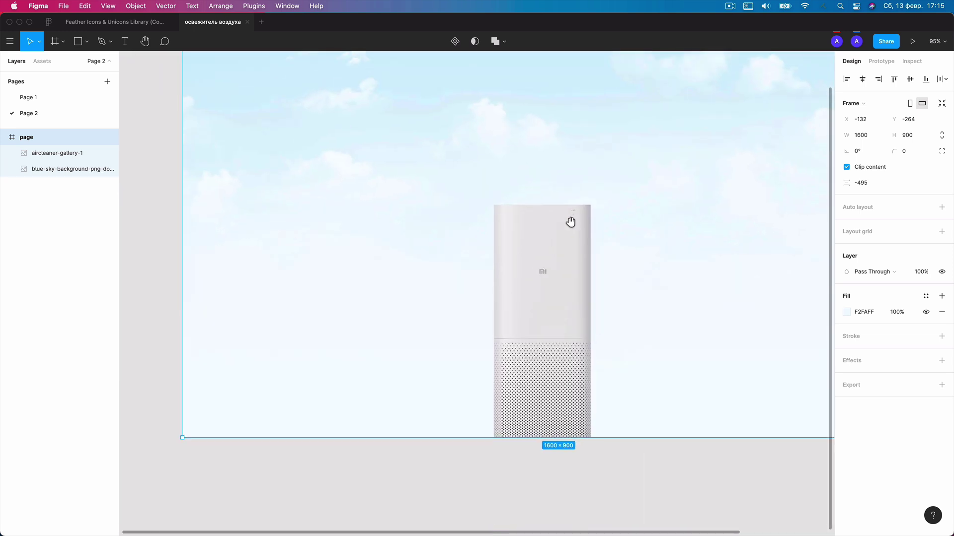
{"action": "scroll", "coordinate": [569, 195], "scroll_direction": "down", "scroll_amount": 3}
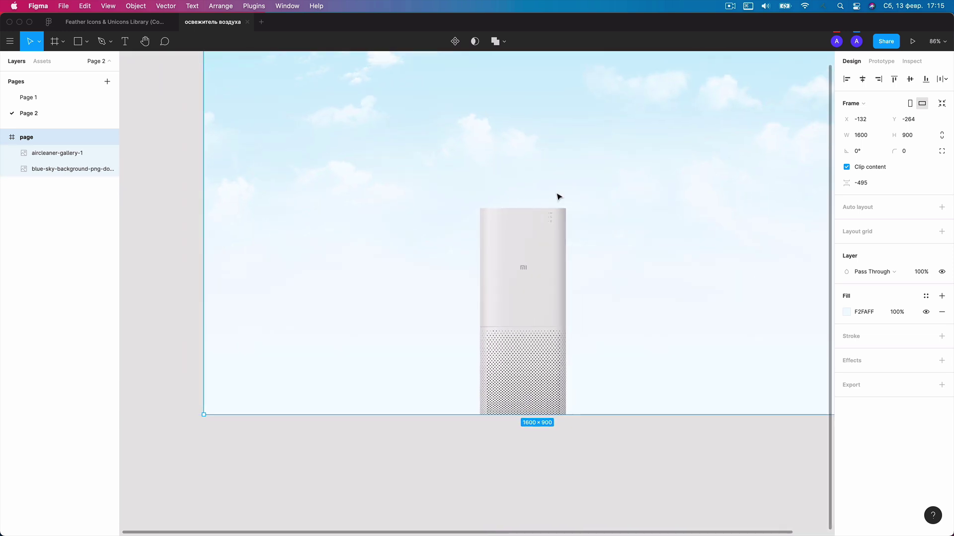
{"action": "left_click", "coordinate": [528, 273]}
{"action": "scroll", "coordinate": [532, 273], "scroll_direction": "up", "scroll_amount": 2}
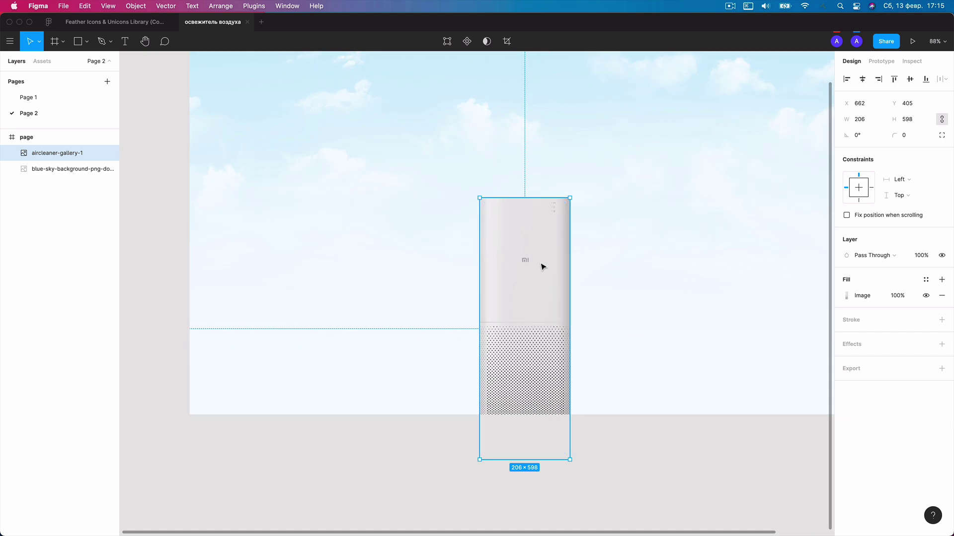
{"action": "double_click", "coordinate": [541, 264]}
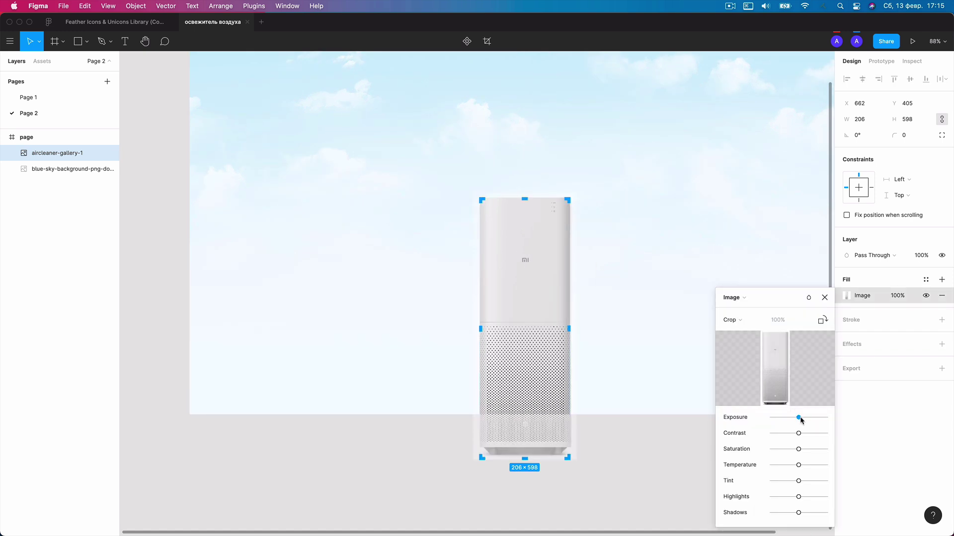
{"action": "left_click_drag", "start_coordinate": [799, 418], "coordinate": [803, 420]}
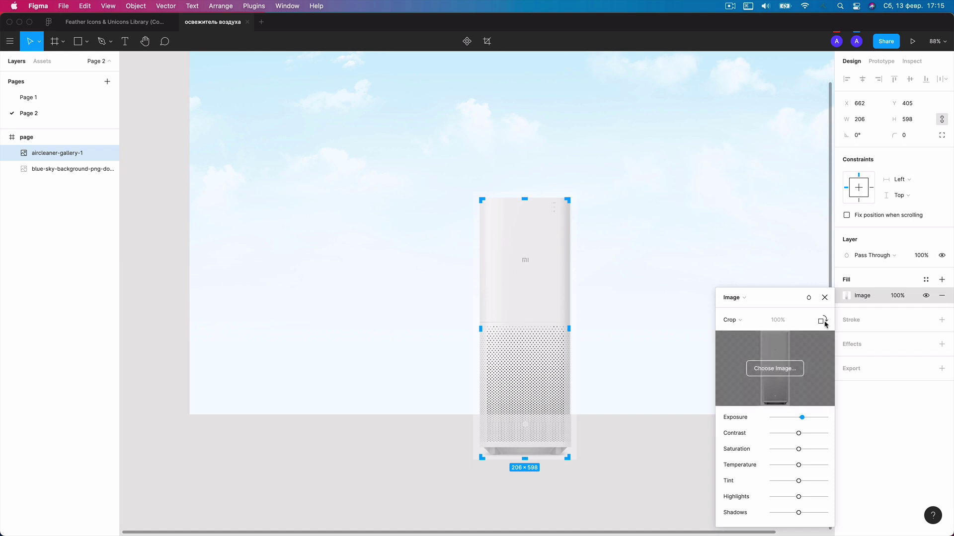
{"action": "left_click", "coordinate": [824, 298]}
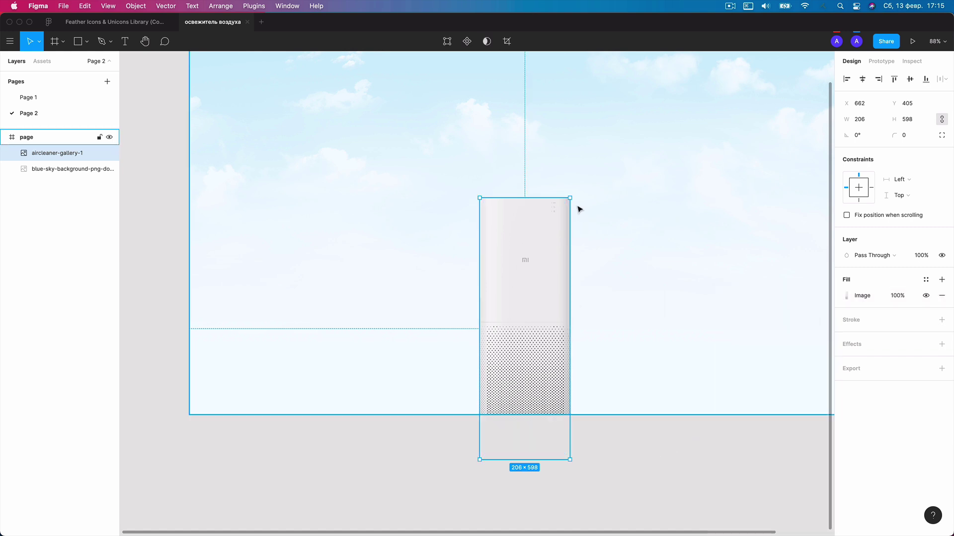
Scale the purifier image up proportionally and centre it horizontally in the page frame.
{"action": "mouse_move", "coordinate": [571, 200]}
{"action": "left_mouse_down"}
{"action": "mouse_move", "coordinate": [589, 189]}
{"action": "mouse_move", "coordinate": [586, 196]}
{"action": "left_mouse_up"}
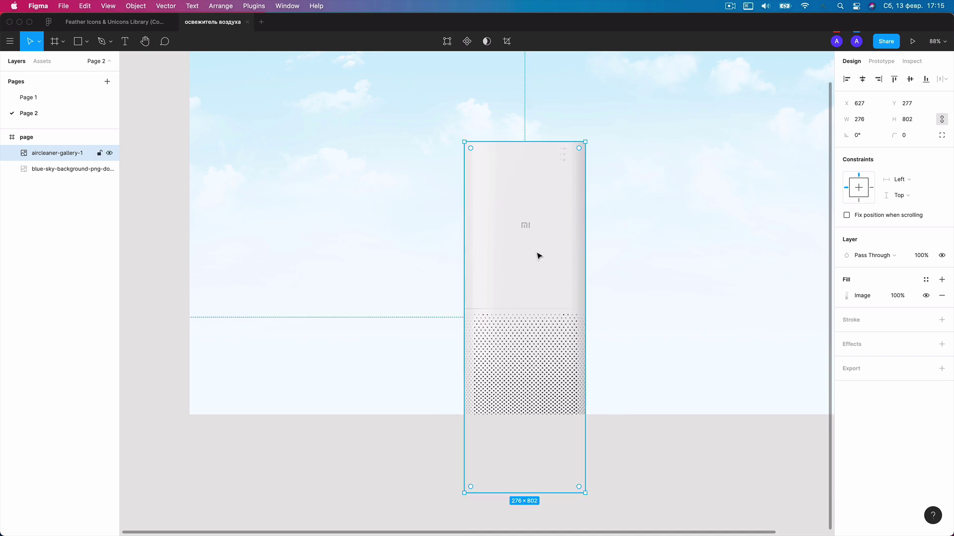
{"action": "scroll", "coordinate": [539, 255], "scroll_direction": "down", "scroll_amount": 5}
{"action": "key", "text": "alt+h"}
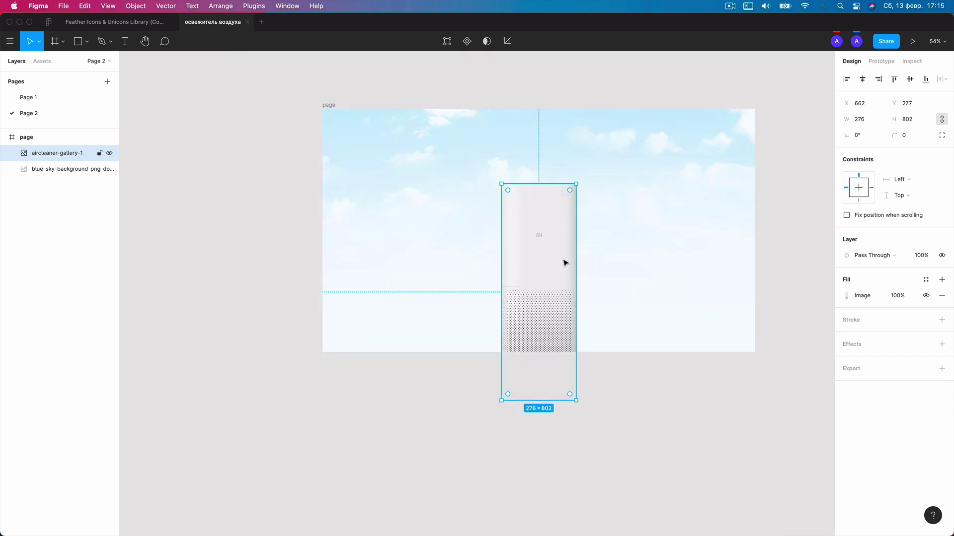
{"action": "scroll", "coordinate": [564, 262], "scroll_direction": "up", "scroll_amount": 1}
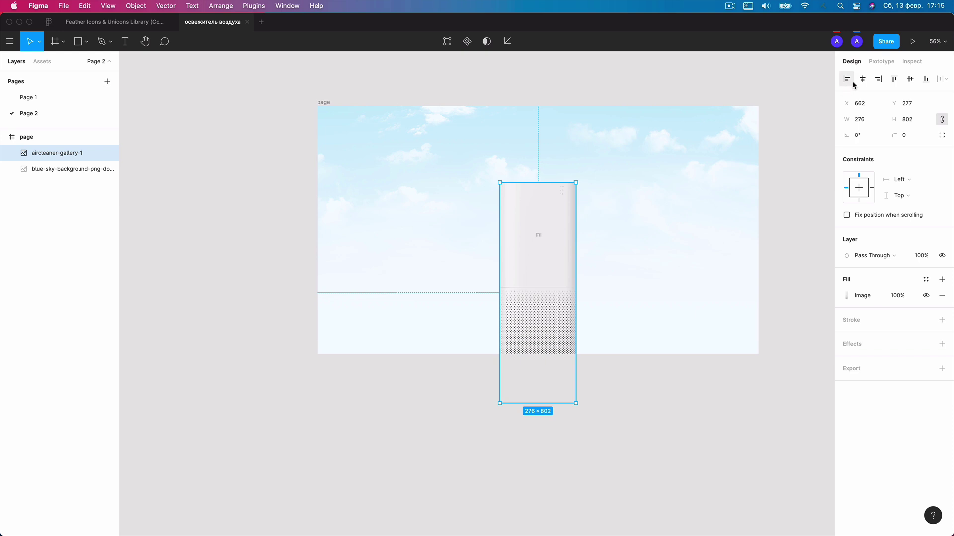
{"action": "left_click", "coordinate": [707, 92]}
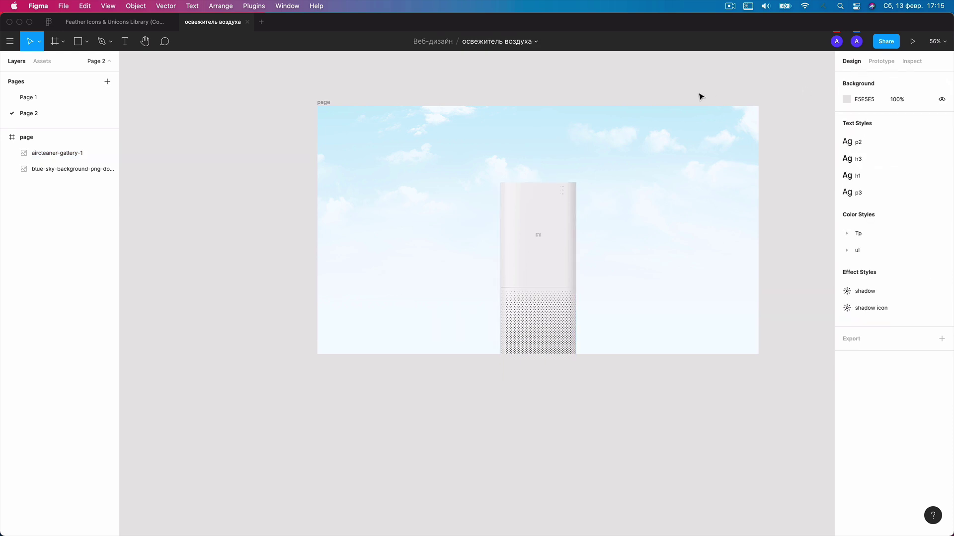
Nudge the enlarged purifier slightly lower so it sits at x 662, y 277.
{"action": "left_click_drag", "start_coordinate": [555, 228], "coordinate": [556, 224]}
{"action": "left_click", "coordinate": [568, 81]}
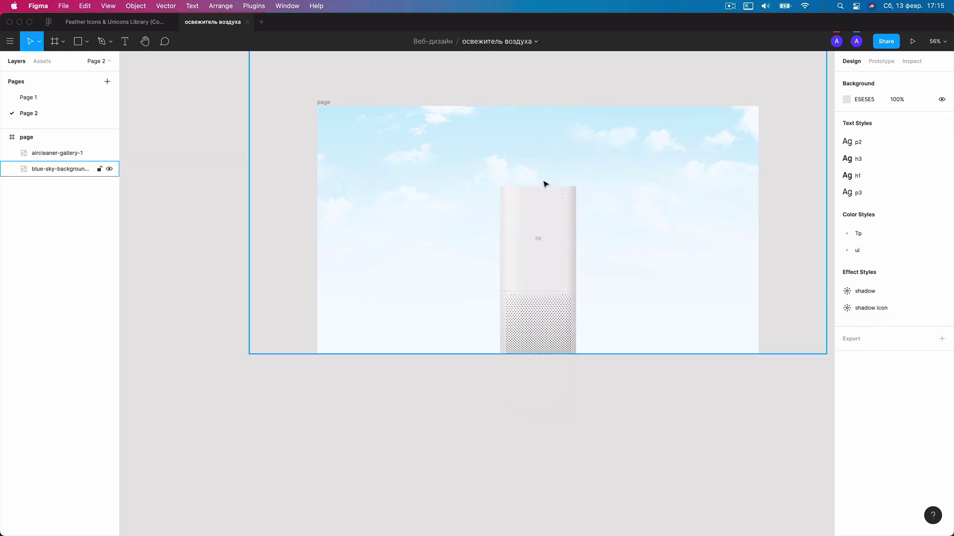
{"action": "scroll", "coordinate": [402, 260], "scroll_direction": "up", "scroll_amount": 1}
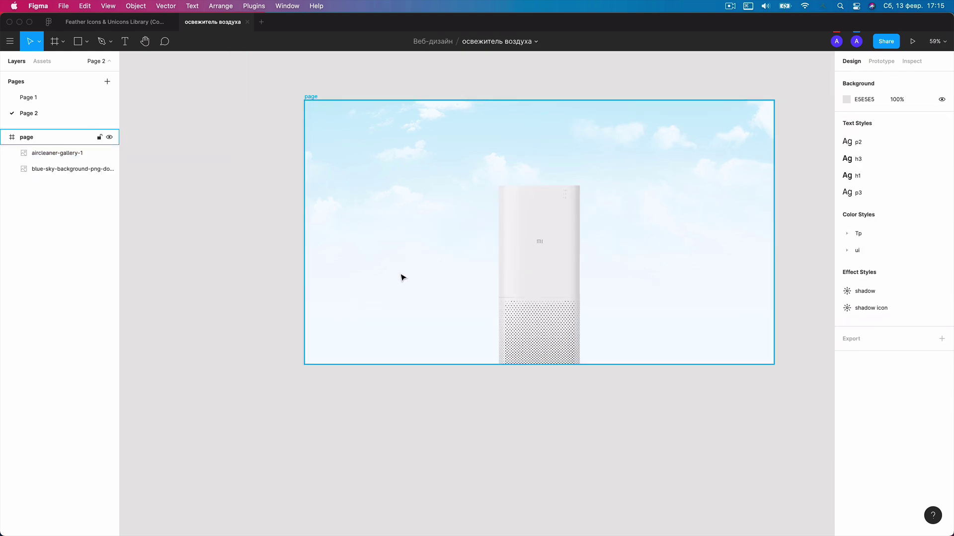
{"action": "left_click_drag", "start_coordinate": [429, 286], "coordinate": [466, 283]}
Show rulers and start a text box left of the purifier, switching input to Russian.
{"action": "key", "text": "shift+r"}
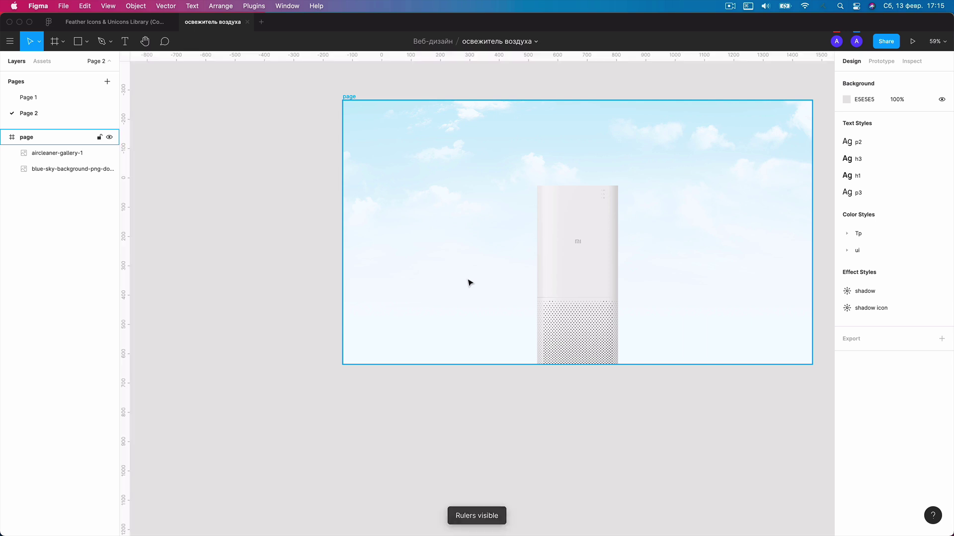
{"action": "key", "text": "t"}
{"action": "left_click", "coordinate": [402, 251]}
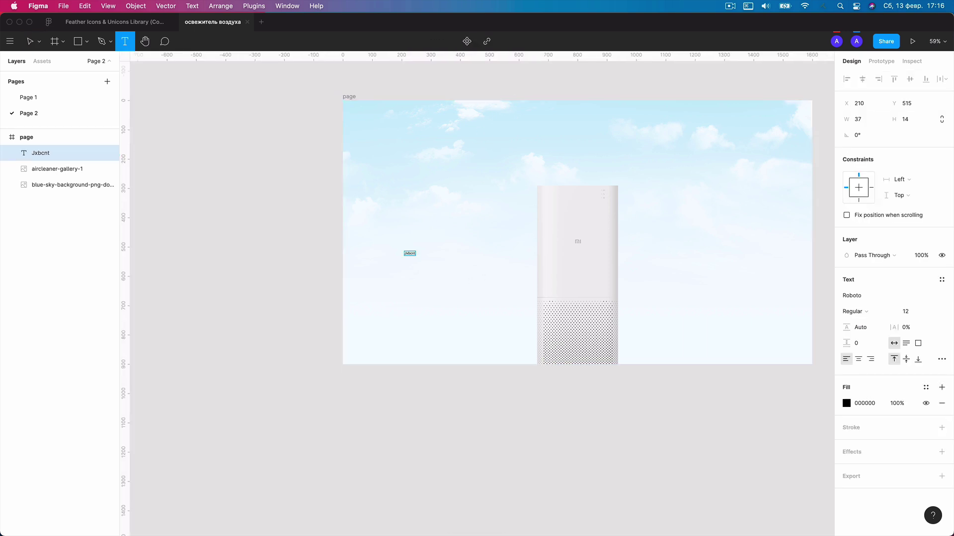
{"action": "scroll", "coordinate": [429, 264], "scroll_direction": "up", "scroll_amount": 5}
{"action": "type", "text": "Jxbcnt"}
{"action": "key", "text": "cmd+a"}
{"action": "key", "text": "ctrl+space"}
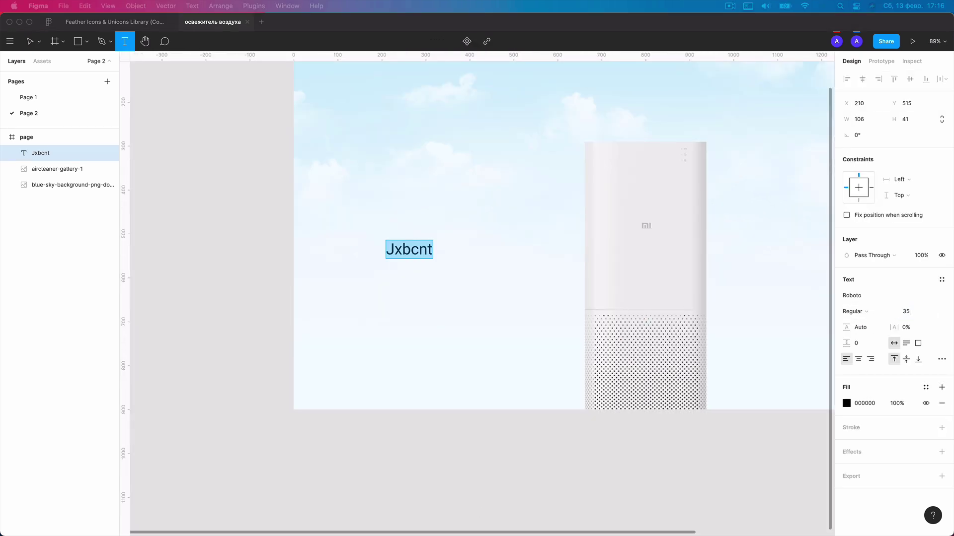
{"action": "double_click", "coordinate": [424, 251]}
Type the three-line heading 'Очиститель / воздуха / Xiaomi Air Home'.
{"action": "type", "text": "Очиститель"}
{"action": "key", "text": "Return"}
{"action": "type", "text": "воздуха"}
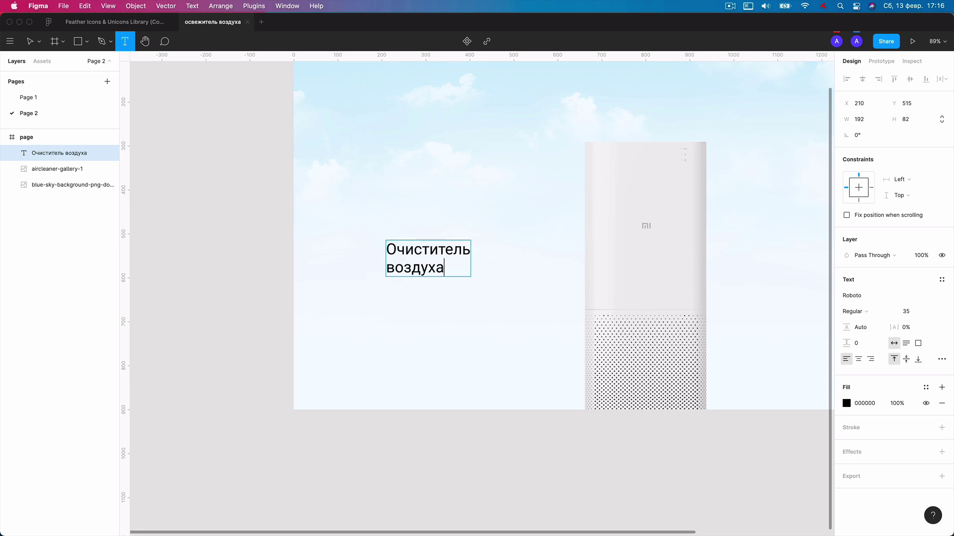
{"action": "key", "text": "Return"}
{"action": "type", "text": "Xiaomi Air Homea"}
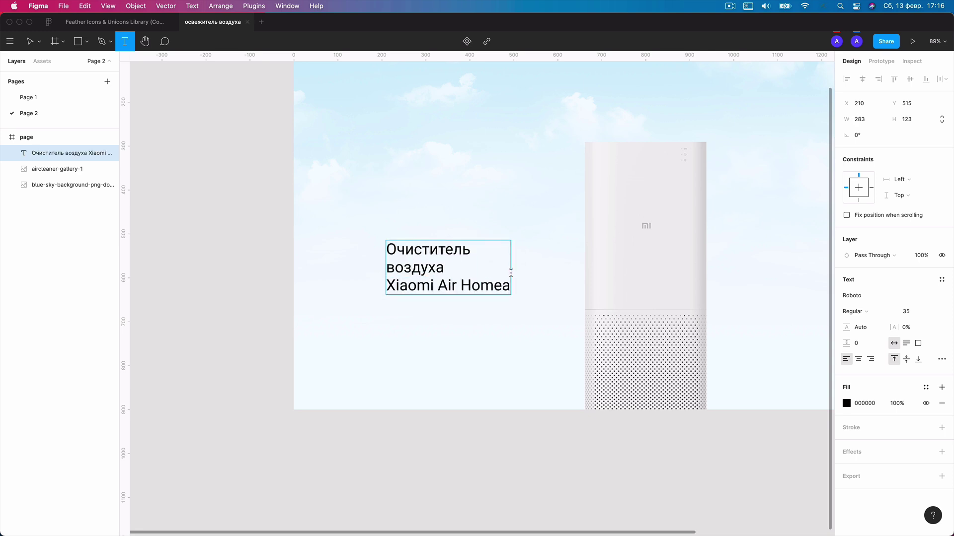
{"action": "key", "text": "BackSpace"}
Set the whole heading in the Manrope Medium font.
{"action": "key", "text": "super+a"}
{"action": "left_click", "coordinate": [888, 297]}
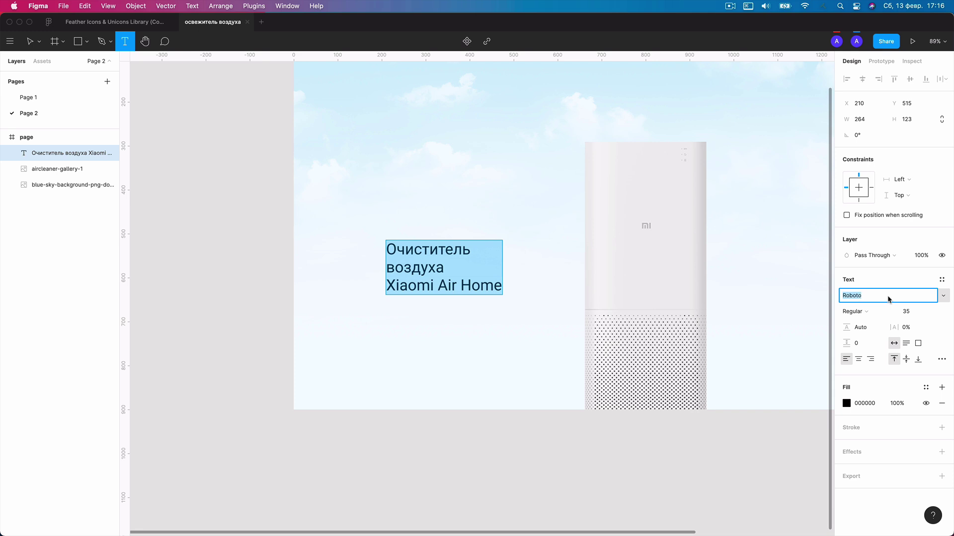
{"action": "type", "text": "Manrope"}
{"action": "key", "text": "Return"}
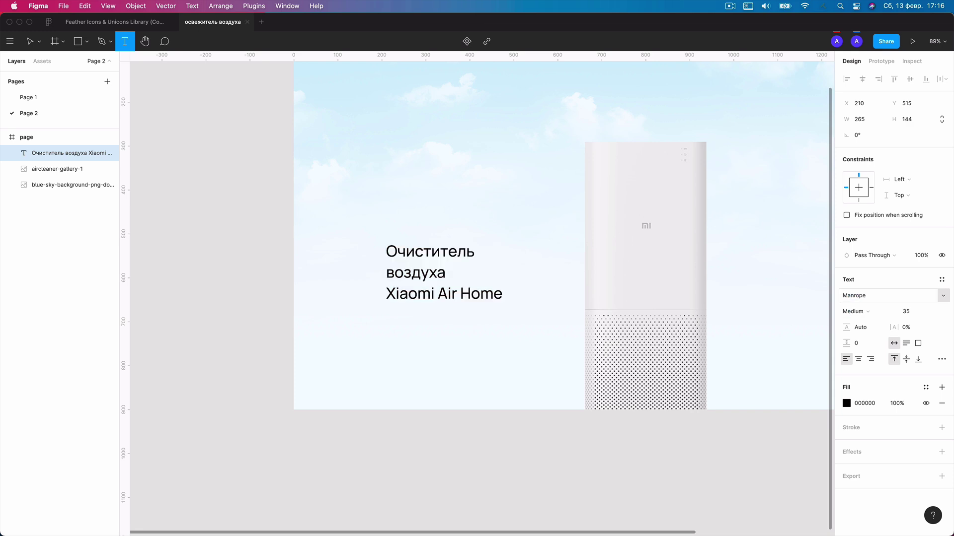
Set the heading's line height to 110% and finish editing.
{"action": "left_click", "coordinate": [854, 343]}
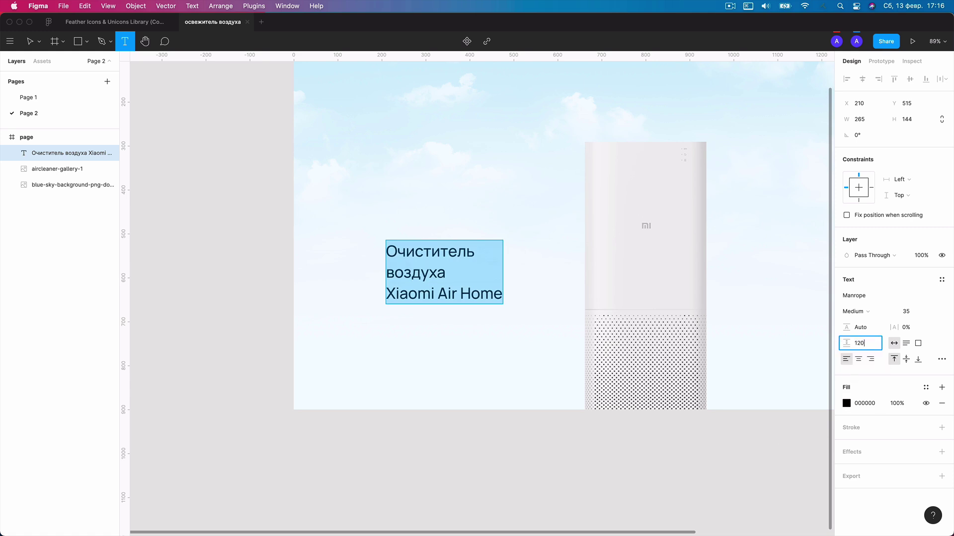
{"action": "key", "text": "Escape"}
{"action": "left_click", "coordinate": [874, 328]}
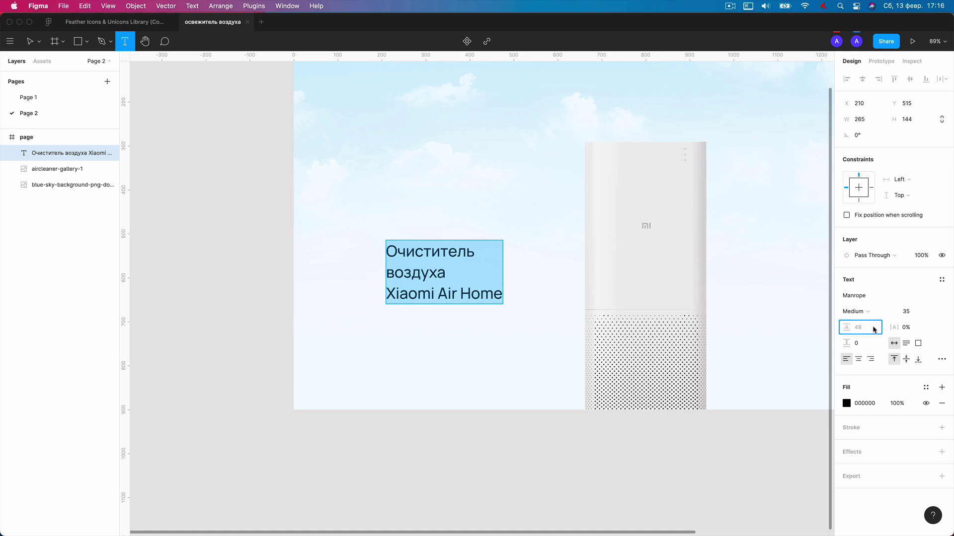
{"action": "key", "text": "Return"}
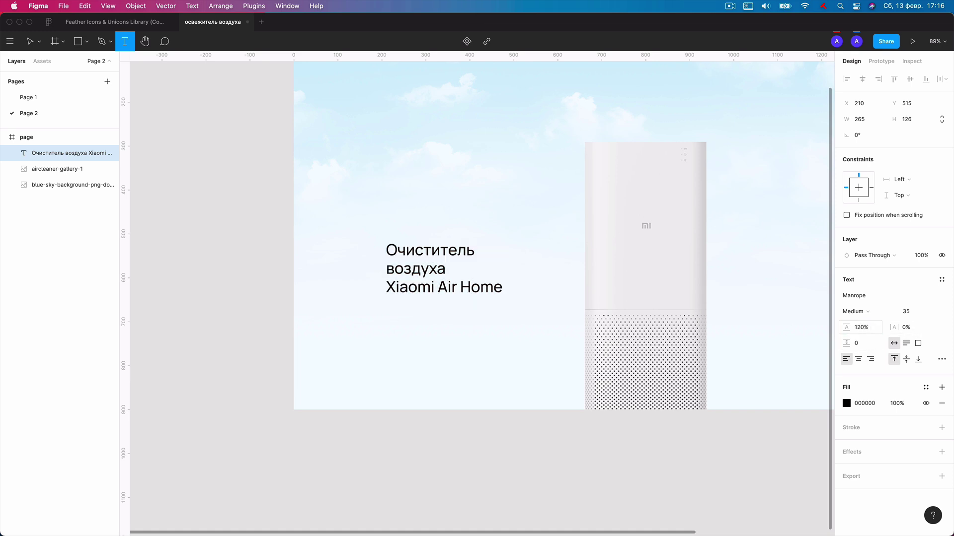
{"action": "key", "text": "Return"}
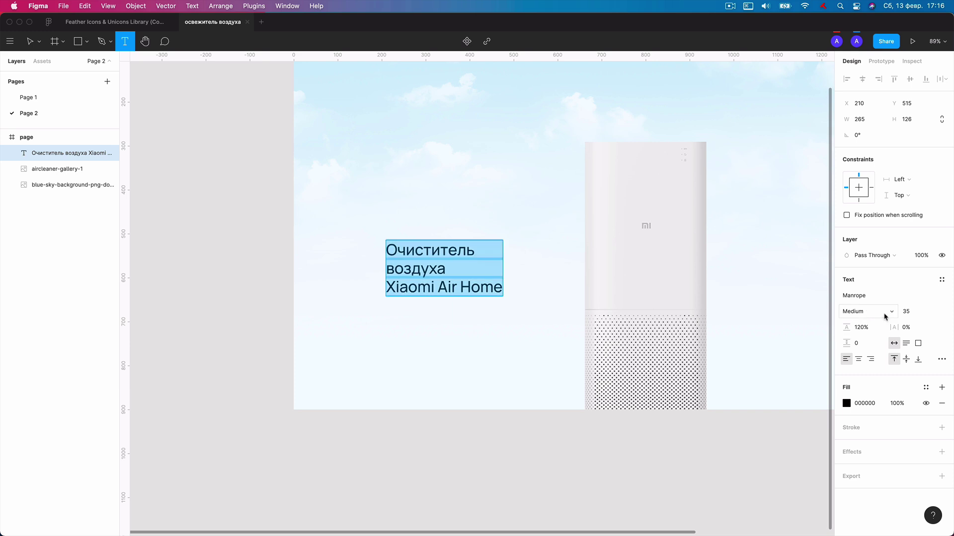
{"action": "left_click", "coordinate": [860, 330]}
{"action": "key", "text": "BackSpace"}
{"action": "type", "text": "1"}
{"action": "key", "text": "Return"}
{"action": "key", "text": "Escape"}
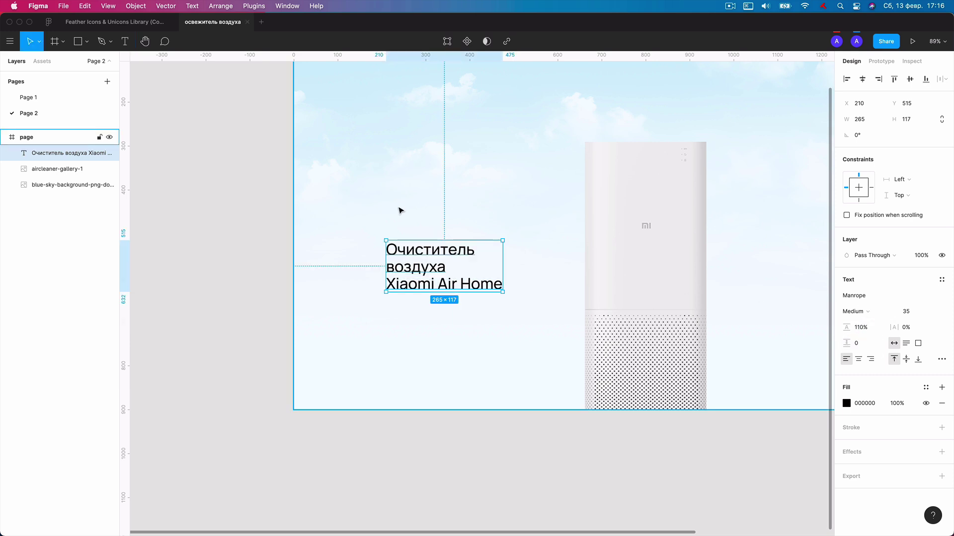
{"action": "key", "text": "Escape"}
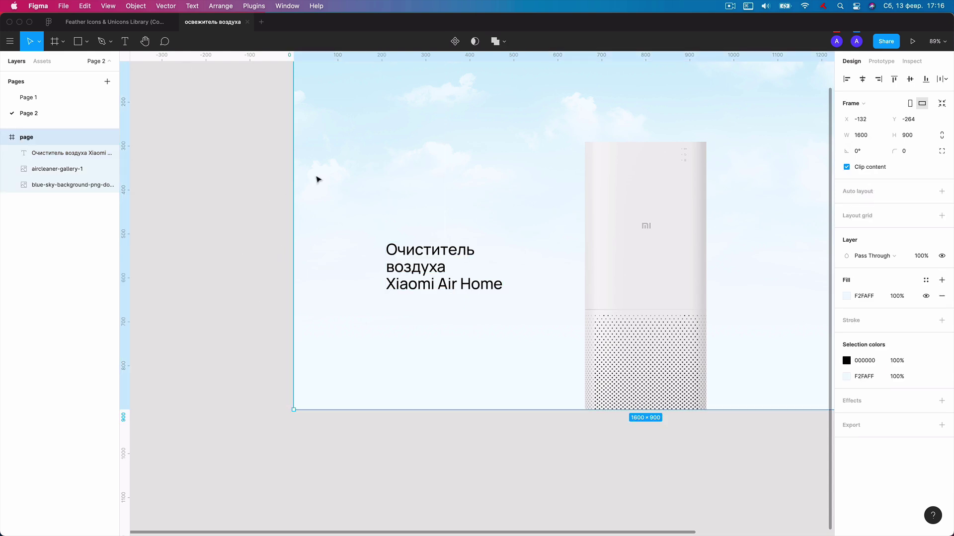
Shift the heading slightly right and duplicate it below, setting the copy to 22 px.
{"action": "left_click", "coordinate": [424, 272]}
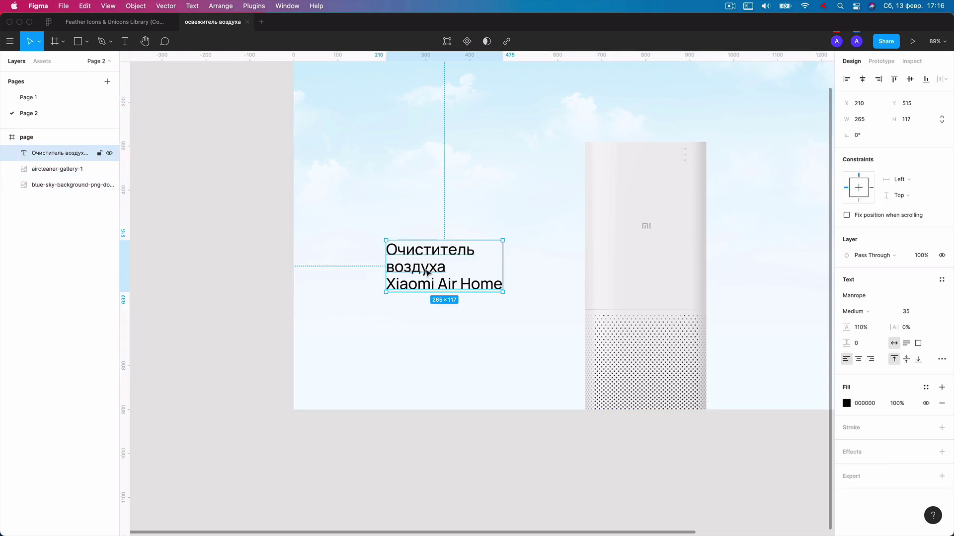
{"action": "left_click_drag", "start_coordinate": [425, 271], "coordinate": [431, 275]}
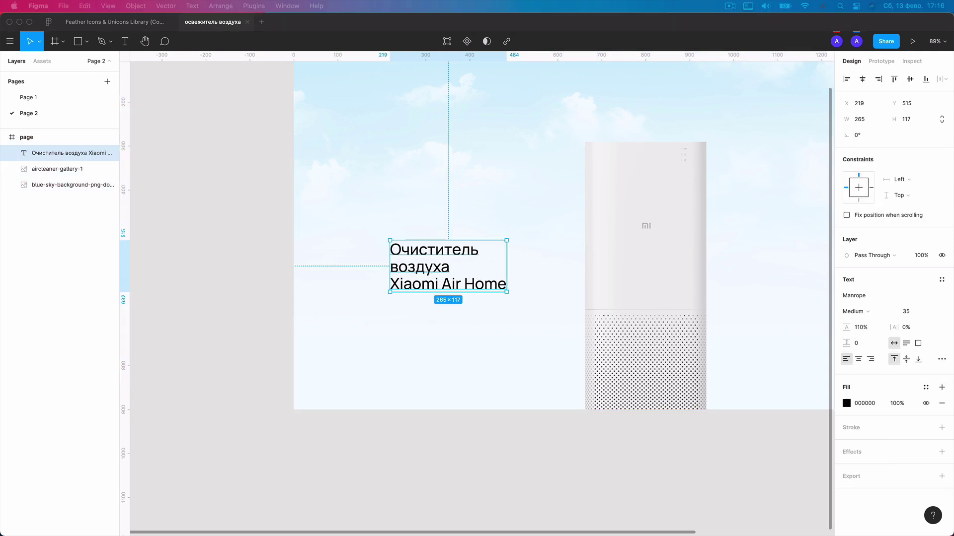
{"action": "left_click_drag", "start_coordinate": [443, 270], "coordinate": [443, 354]}
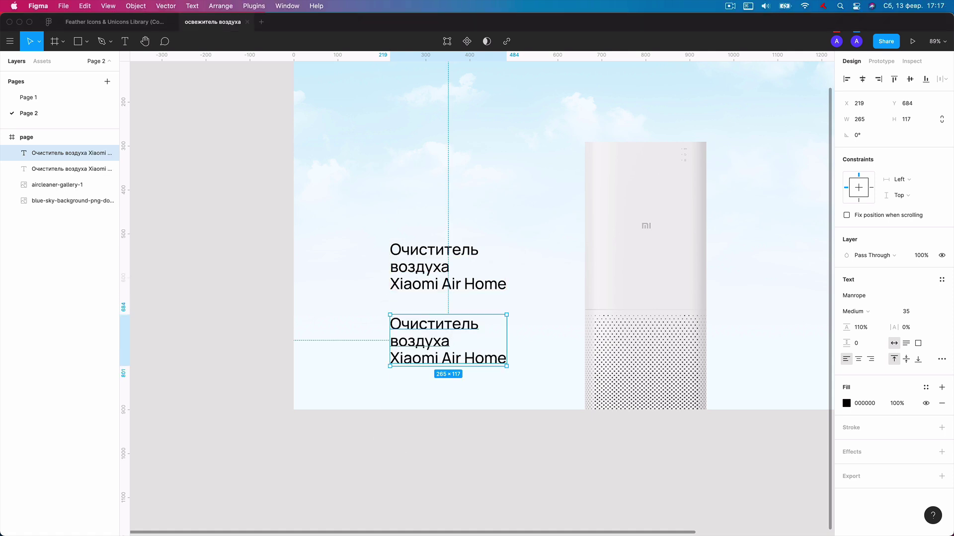
{"action": "left_click", "coordinate": [900, 313]}
{"action": "type", "text": "22"}
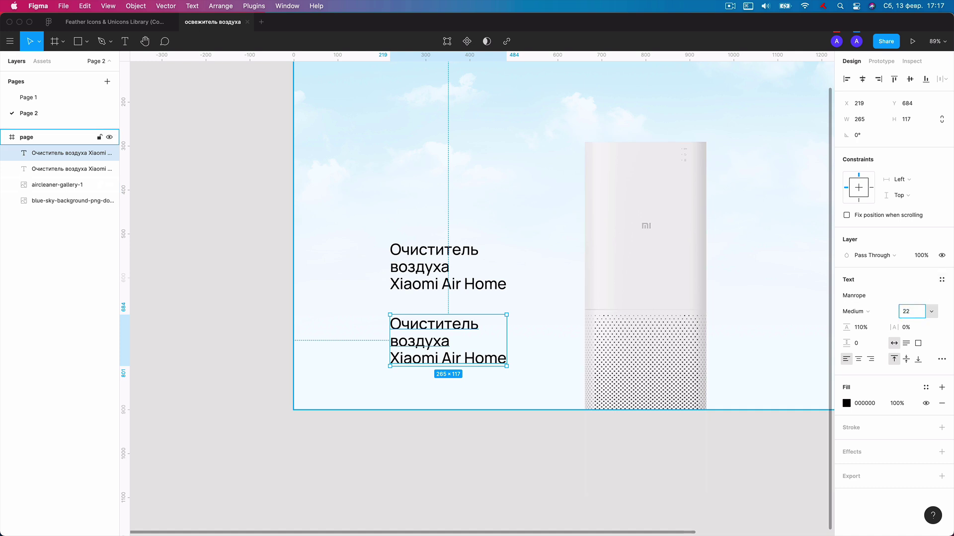
{"action": "key", "text": "Return"}
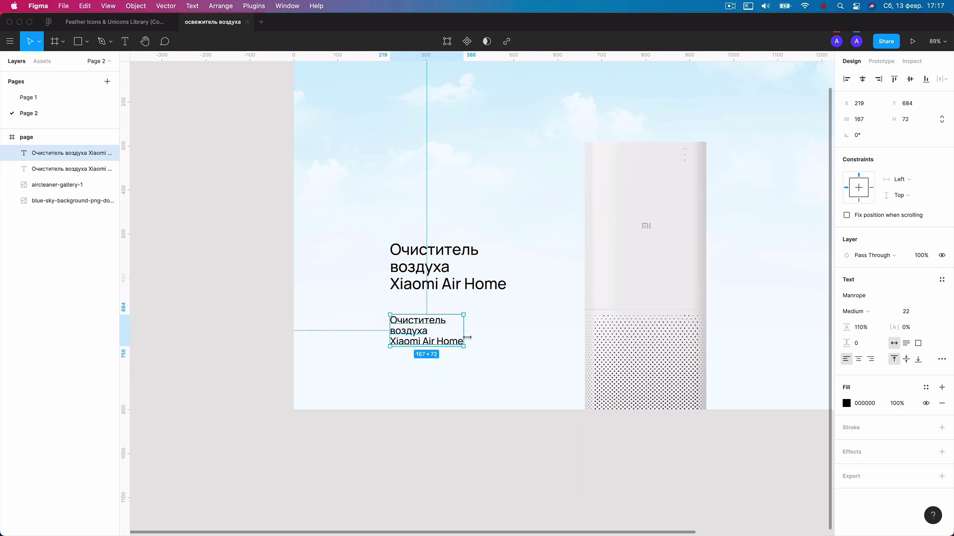
Widen the copy to 297 and retype it as 'Очистите свой дом от аллергенов и запаха всего за 12 минут'.
{"action": "left_click_drag", "start_coordinate": [467, 337], "coordinate": [521, 338]}
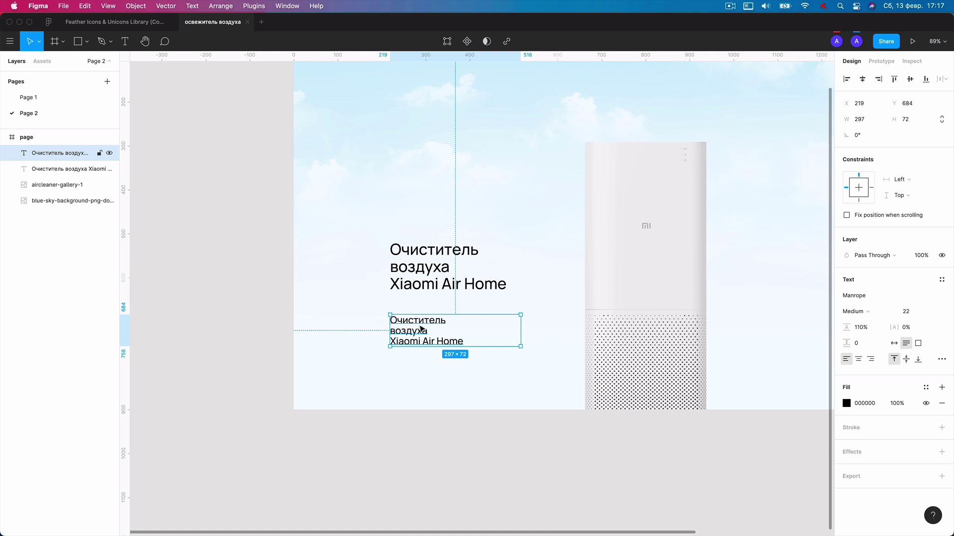
{"action": "double_click", "coordinate": [419, 327]}
{"action": "type", "text": "Оч"}
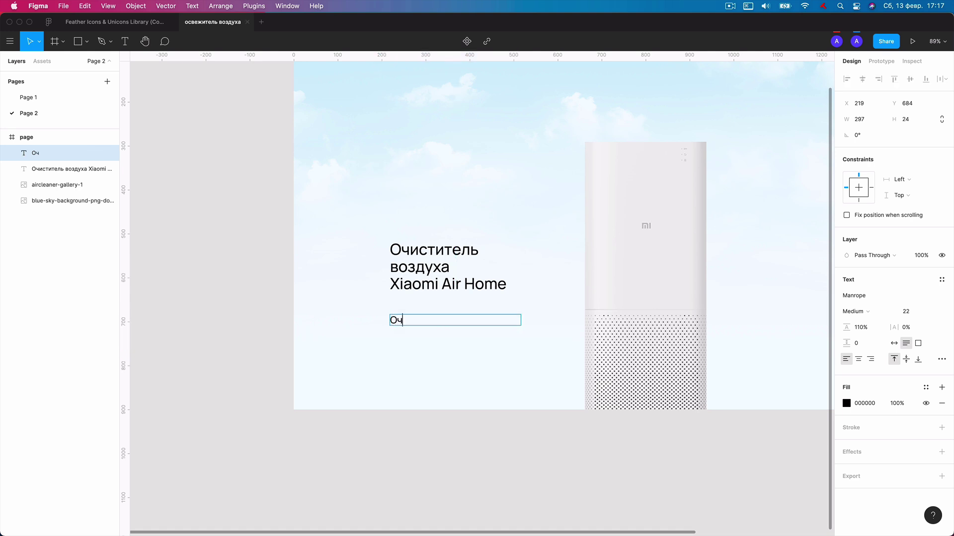
{"action": "type", "text": "истите свой дом от"}
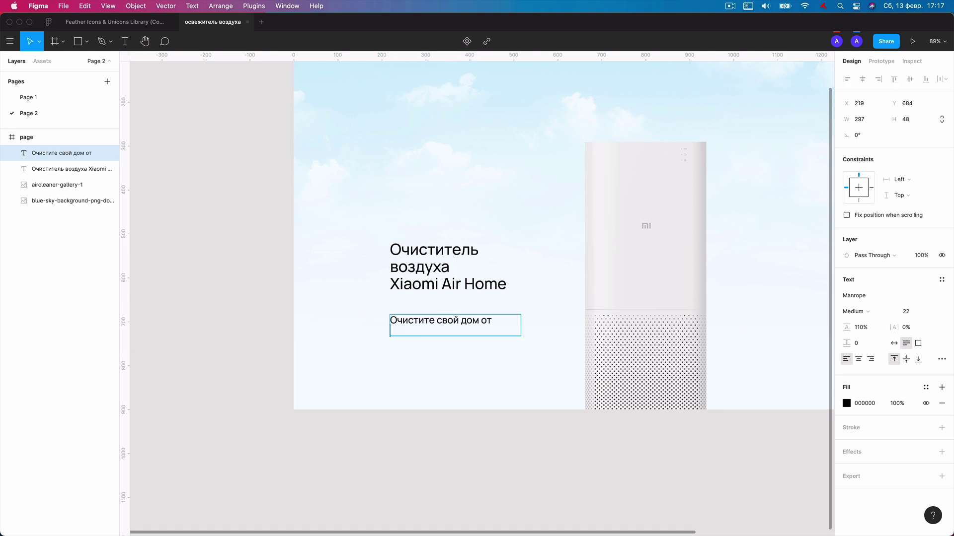
{"action": "type", "text": " аллергенов и запаха всего за 12 минут"}
{"action": "key", "text": "Escape"}
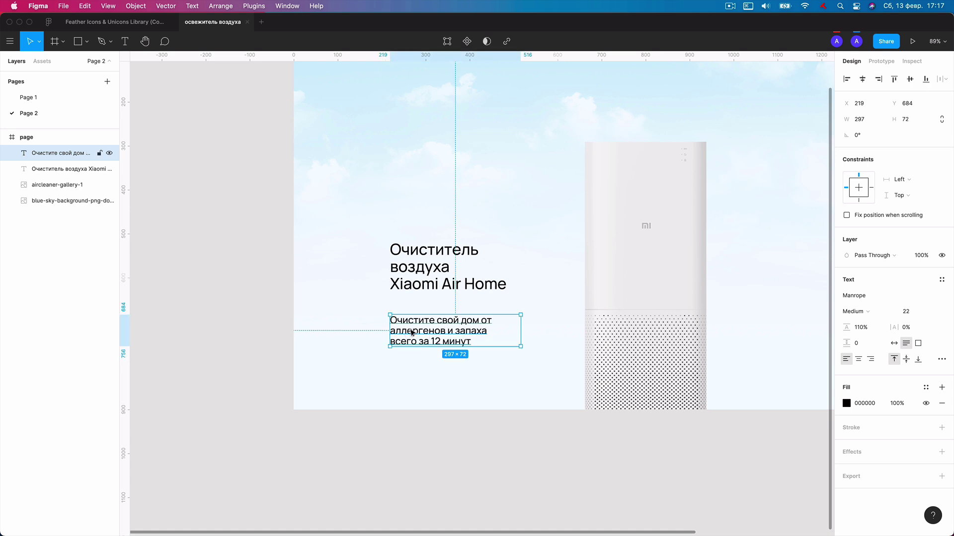
{"action": "left_click_drag", "start_coordinate": [447, 338], "coordinate": [447, 330]}
{"action": "key", "text": "Escape"}
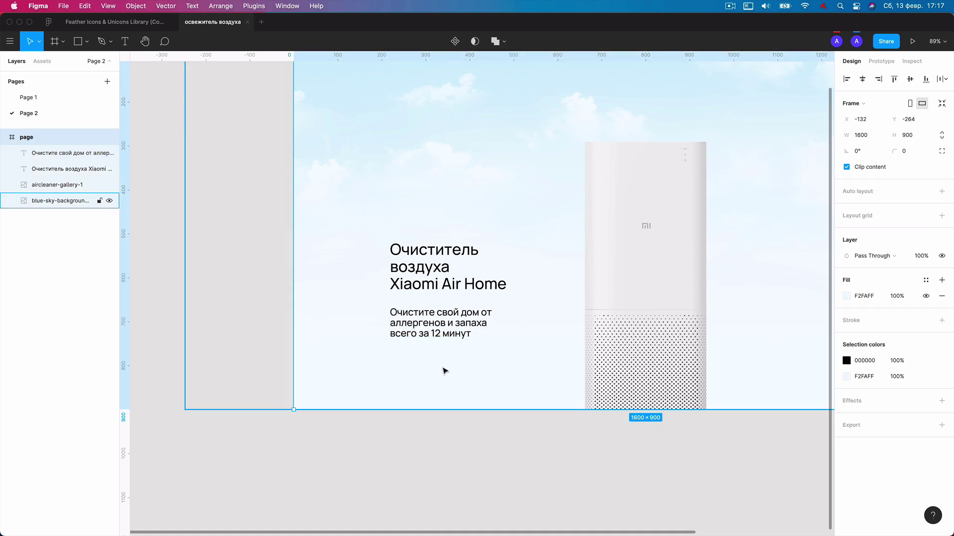
{"action": "scroll", "coordinate": [366, 326], "scroll_direction": "down", "scroll_amount": 5}
{"action": "scroll", "coordinate": [477, 358], "scroll_direction": "down", "scroll_amount": 2}
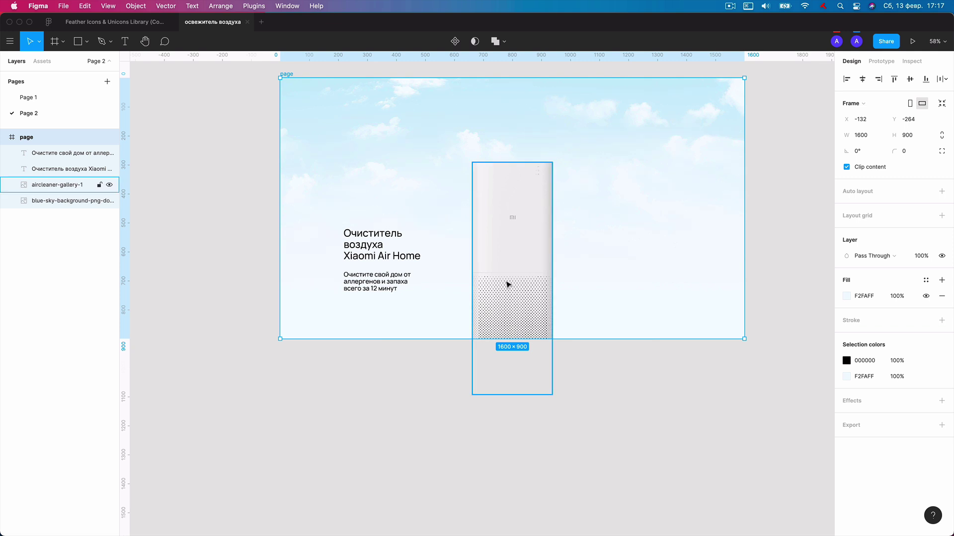
{"action": "scroll", "coordinate": [515, 183], "scroll_direction": "up", "scroll_amount": 1}
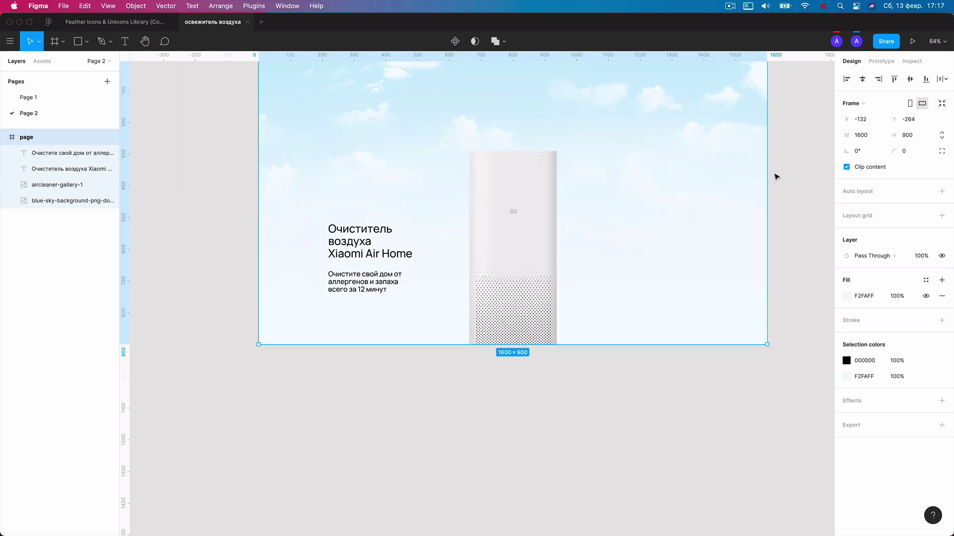
{"action": "left_click", "coordinate": [775, 177]}
{"action": "scroll", "coordinate": [586, 214], "scroll_direction": "up", "scroll_amount": 3}
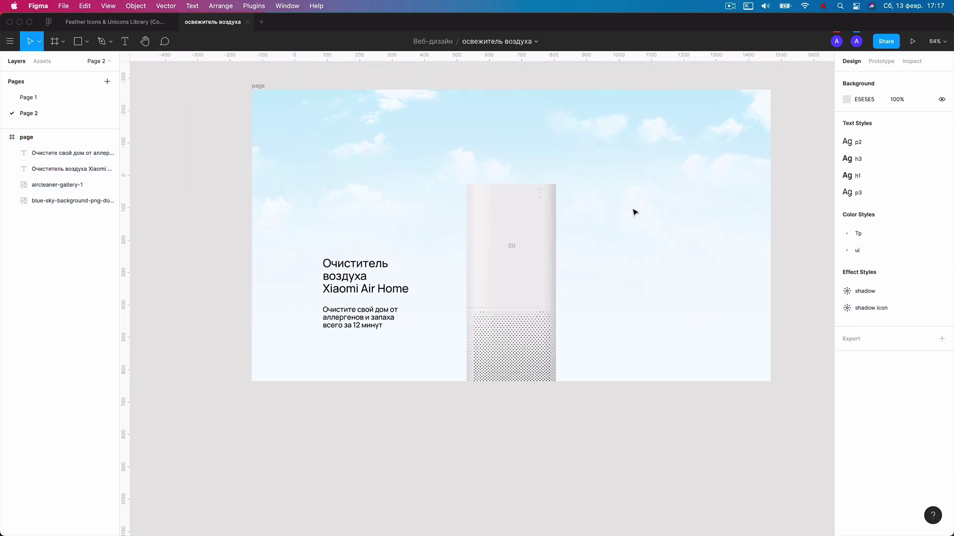
{"action": "scroll", "coordinate": [636, 212], "scroll_direction": "up", "scroll_amount": 1}
Copy the subtitle to the right of the purifier and retype it as 'Смотреть промо-ролик'.
{"action": "left_click", "coordinate": [345, 327]}
{"action": "left_click_drag", "start_coordinate": [345, 327], "coordinate": [627, 323]}
{"action": "double_click", "coordinate": [631, 317]}
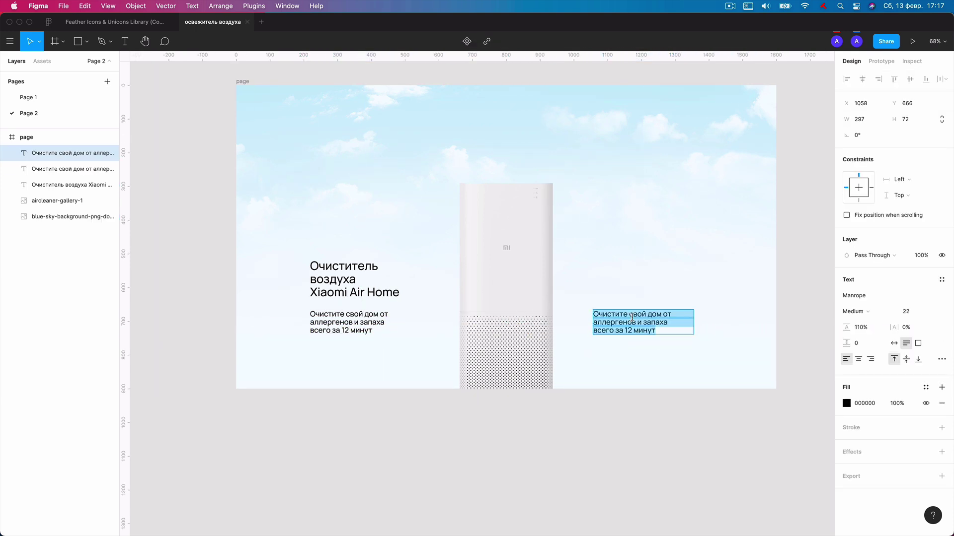
{"action": "type", "text": "См"}
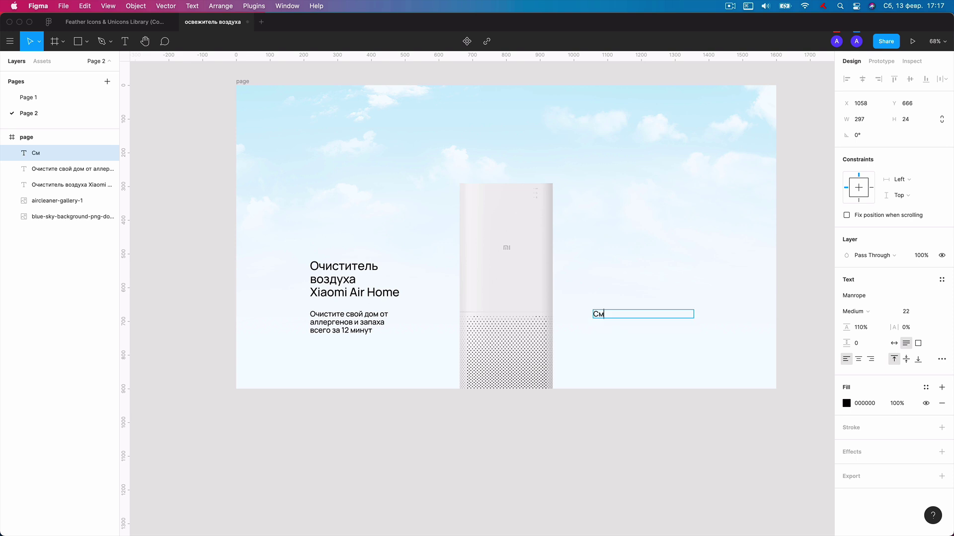
{"action": "type", "text": "отреть"}
{"action": "key", "text": "Return"}
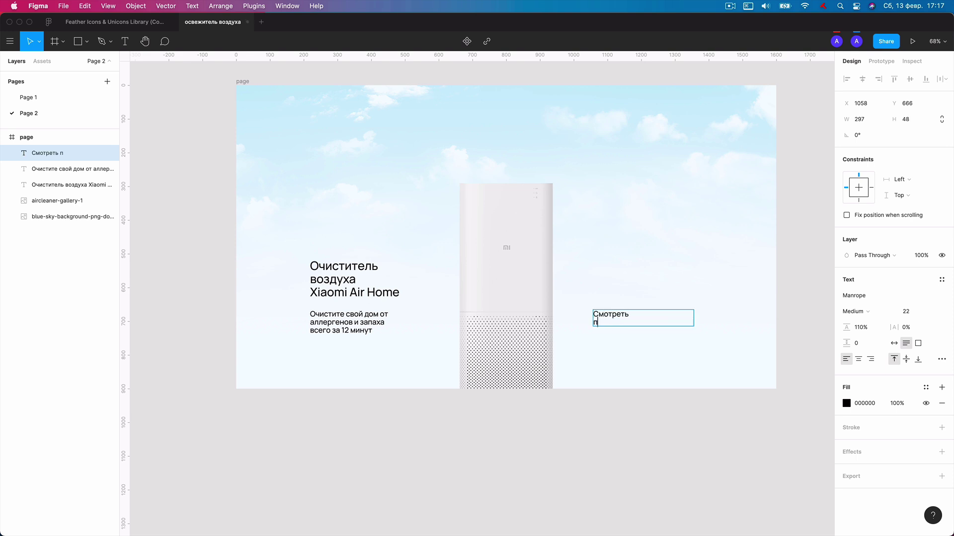
{"action": "type", "text": "промо-ролик"}
{"action": "key", "text": "Escape"}
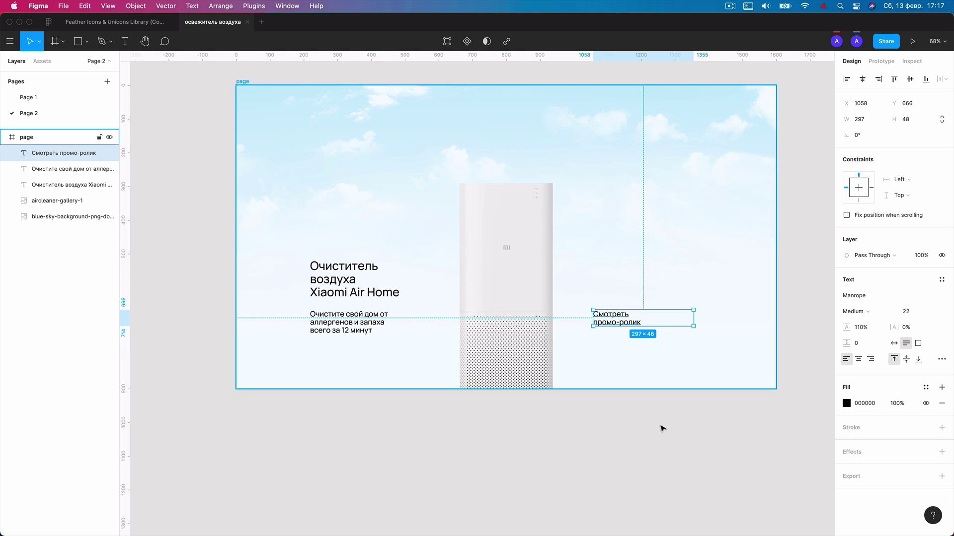
Give the promo text size 16 and auto width, and move it to X 1084.
{"action": "left_click", "coordinate": [616, 336]}
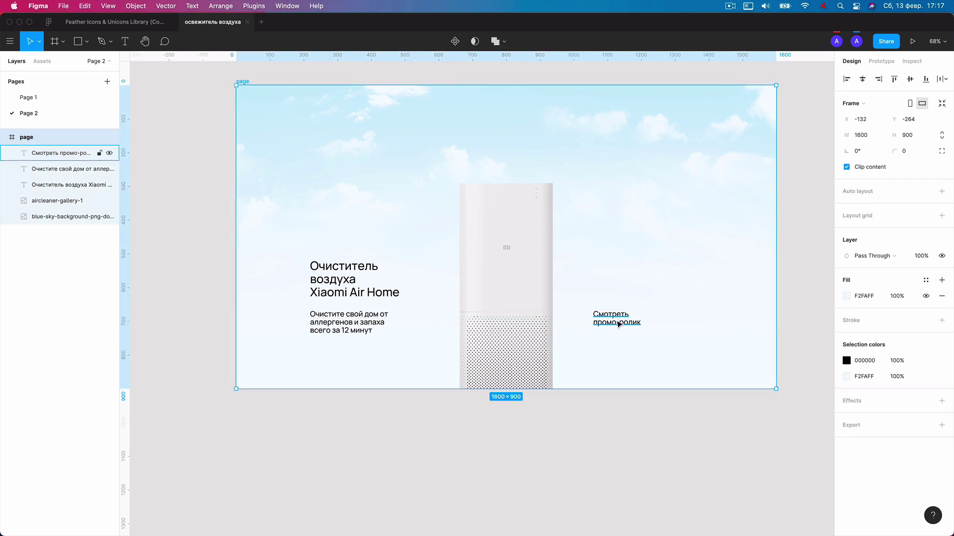
{"action": "left_click", "coordinate": [618, 324]}
{"action": "left_click", "coordinate": [912, 311]}
{"action": "type", "text": "16"}
{"action": "key", "text": "Return"}
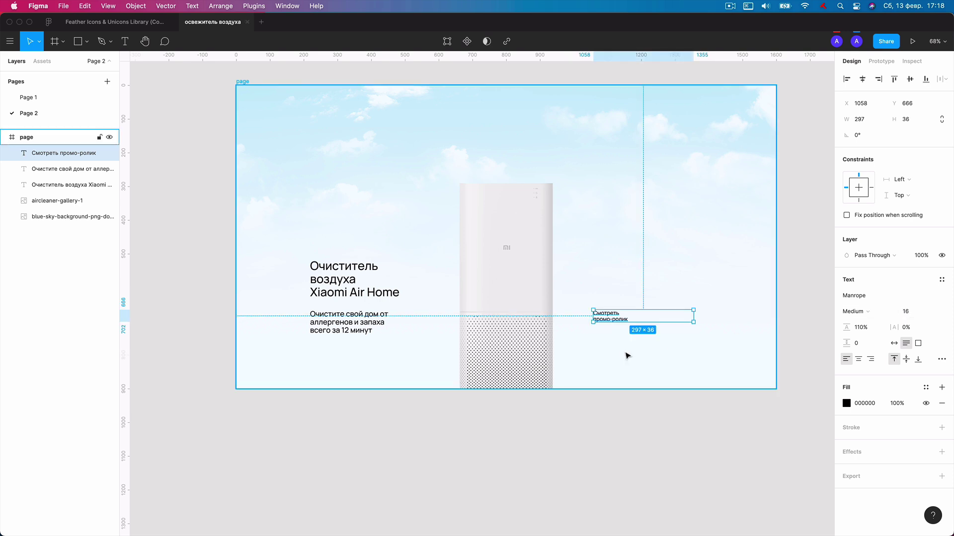
{"action": "double_click", "coordinate": [693, 322]}
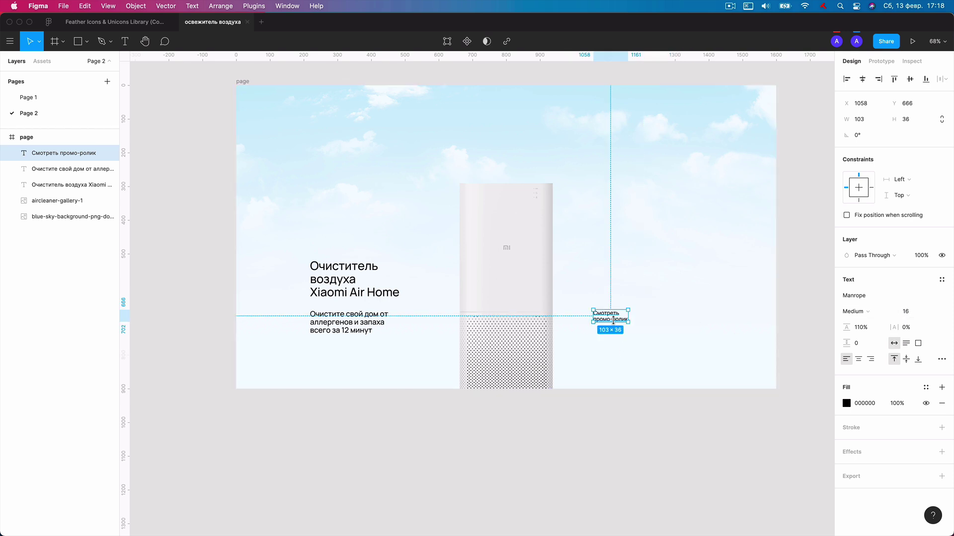
{"action": "left_click_drag", "start_coordinate": [615, 321], "coordinate": [624, 321]}
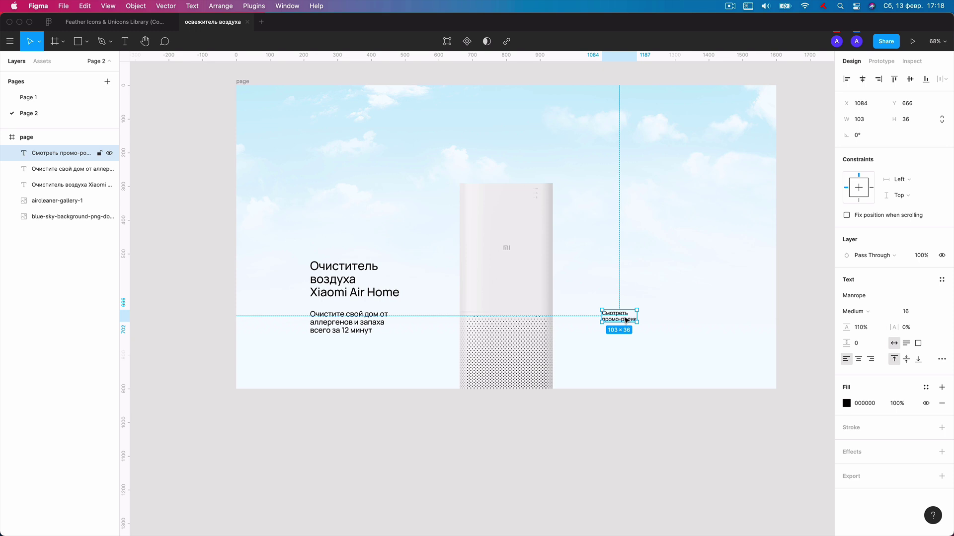
Review the promo text's detailed type settings, then fit the whole page frame in view.
{"action": "scroll", "coordinate": [624, 321], "scroll_direction": "up", "scroll_amount": 5}
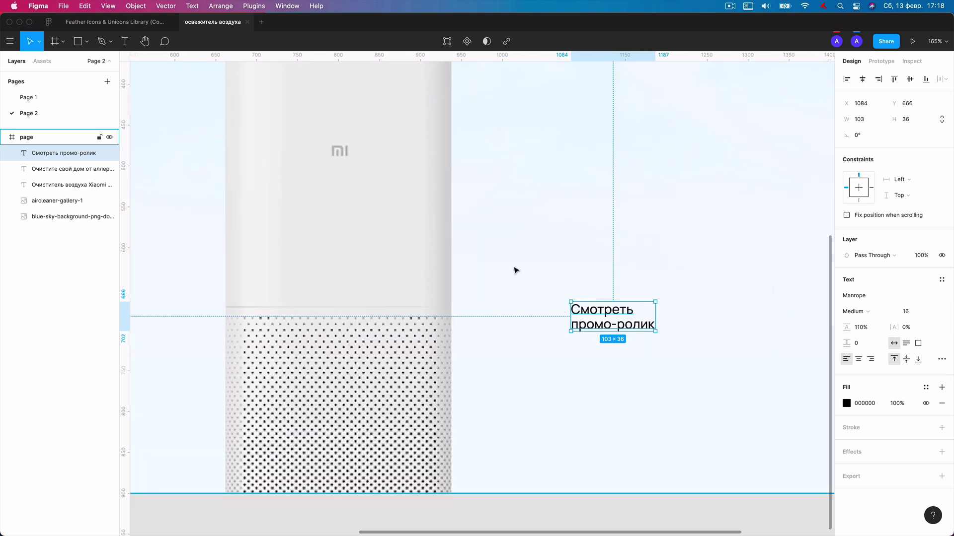
{"action": "left_click", "coordinate": [941, 359]}
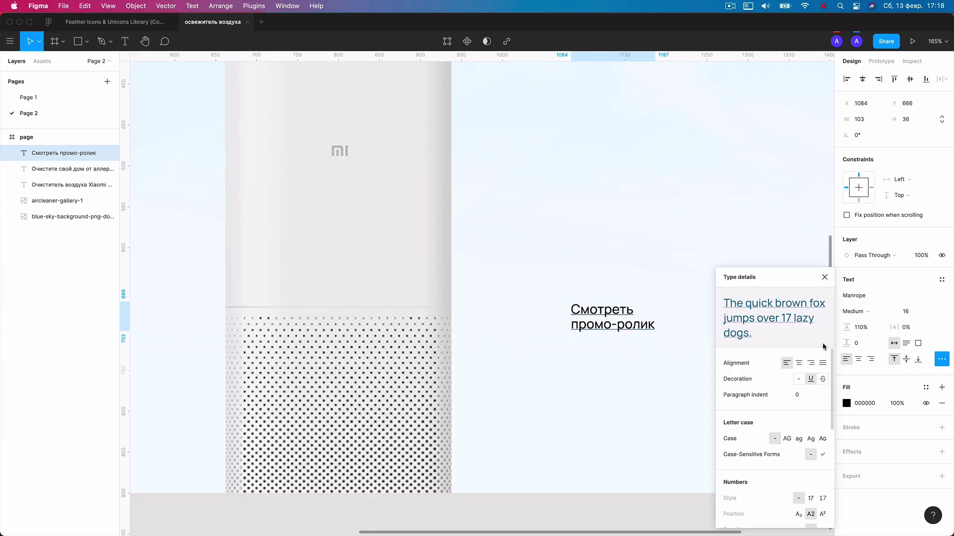
{"action": "left_click", "coordinate": [824, 277]}
{"action": "key", "text": "Escape"}
{"action": "key", "text": "shift+1"}
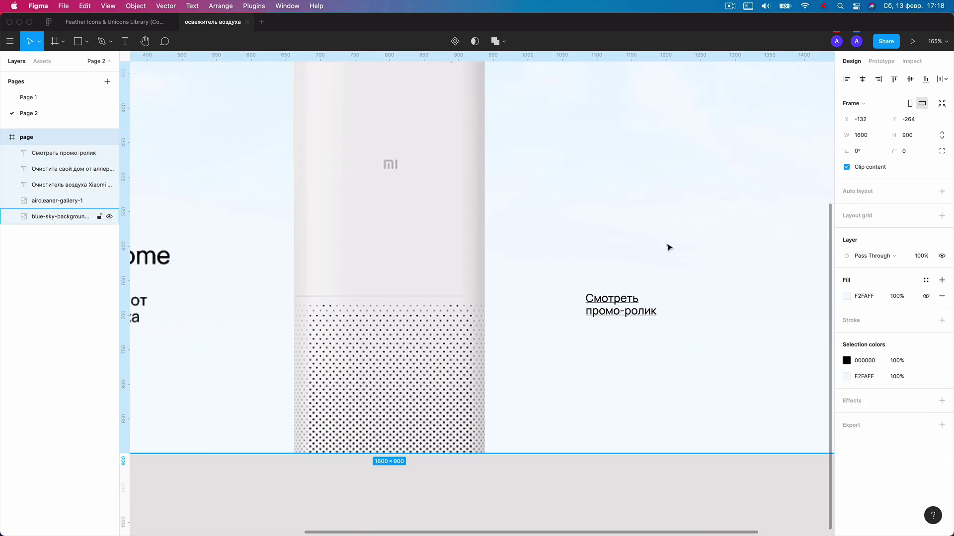
{"action": "left_click", "coordinate": [667, 425]}
{"action": "scroll", "coordinate": [667, 425], "scroll_direction": "up", "scroll_amount": 3}
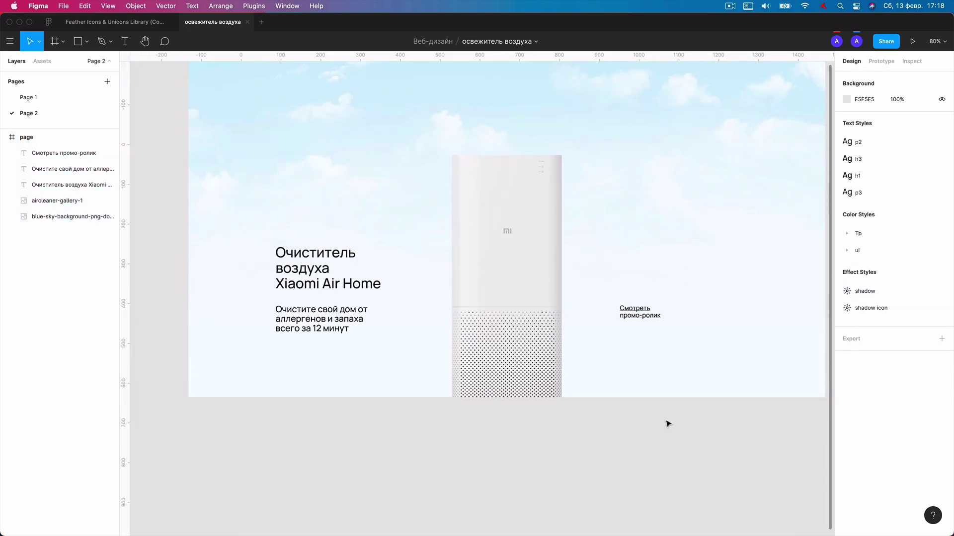
{"action": "scroll", "coordinate": [521, 185], "scroll_direction": "down", "scroll_amount": 3}
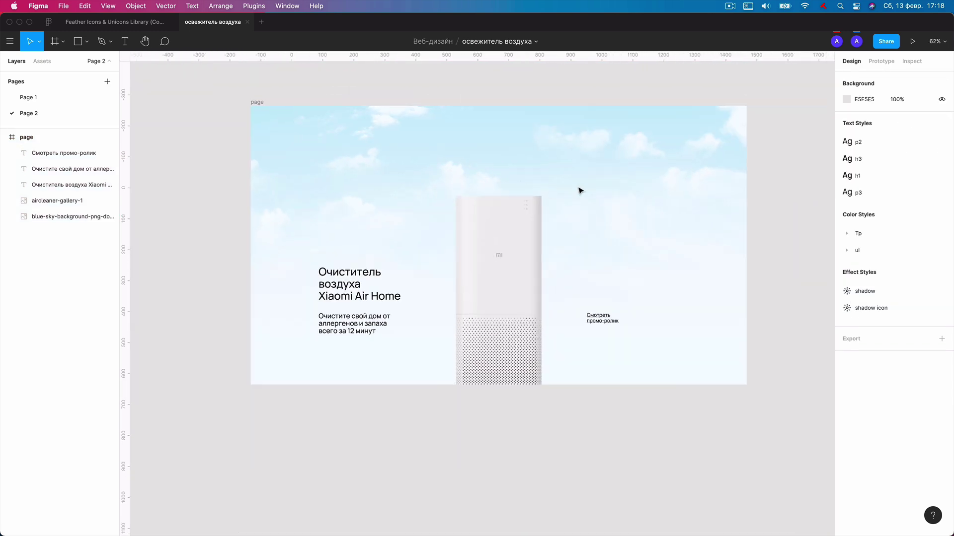
{"action": "scroll", "coordinate": [431, 190], "scroll_direction": "up", "scroll_amount": 1}
{"action": "scroll", "coordinate": [398, 164], "scroll_direction": "down", "scroll_amount": 2}
{"action": "scroll", "coordinate": [362, 149], "scroll_direction": "up", "scroll_amount": 1}
{"action": "key", "text": "t"}
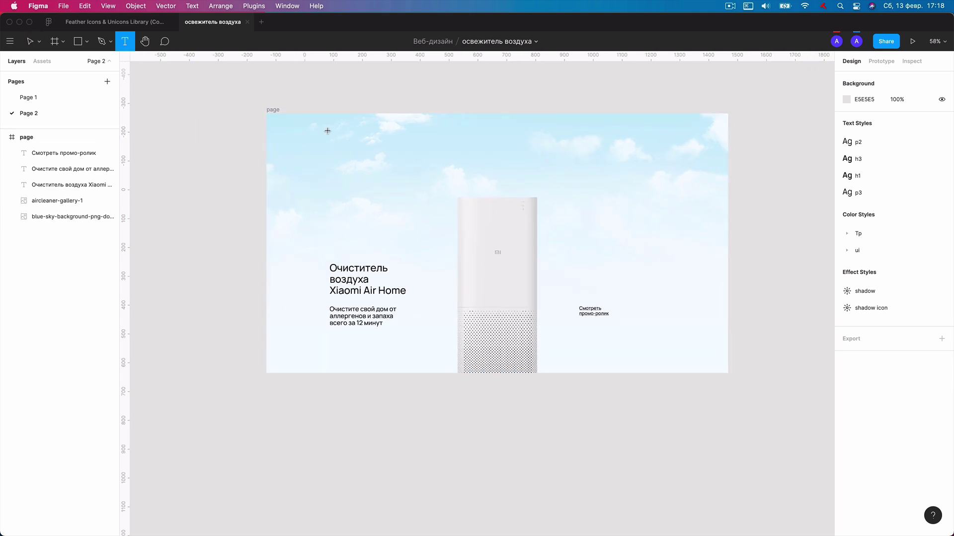
{"action": "scroll", "coordinate": [318, 127], "scroll_direction": "up", "scroll_amount": 1}
Try a 1600-wide frame at the page's top-left, then delete it.
{"action": "key", "text": "f"}
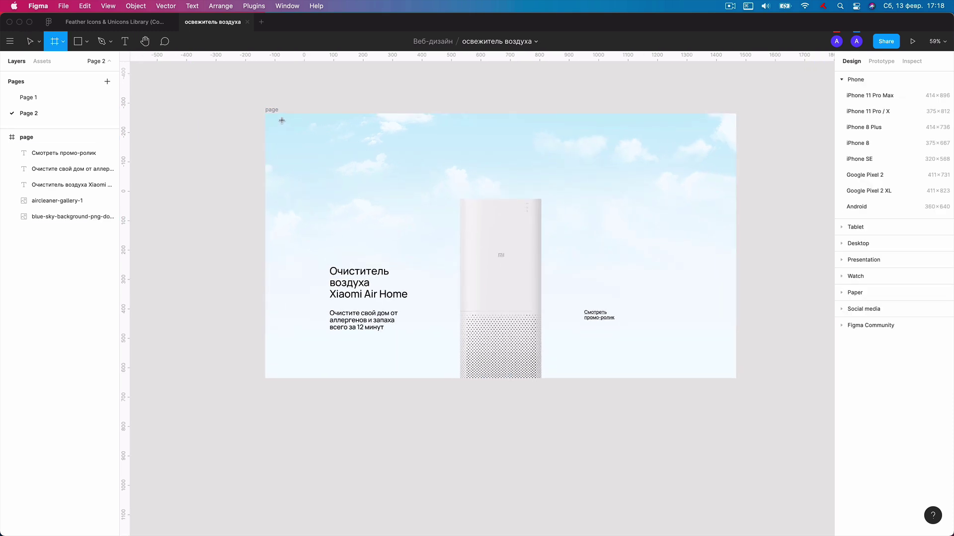
{"action": "left_click", "coordinate": [291, 128]}
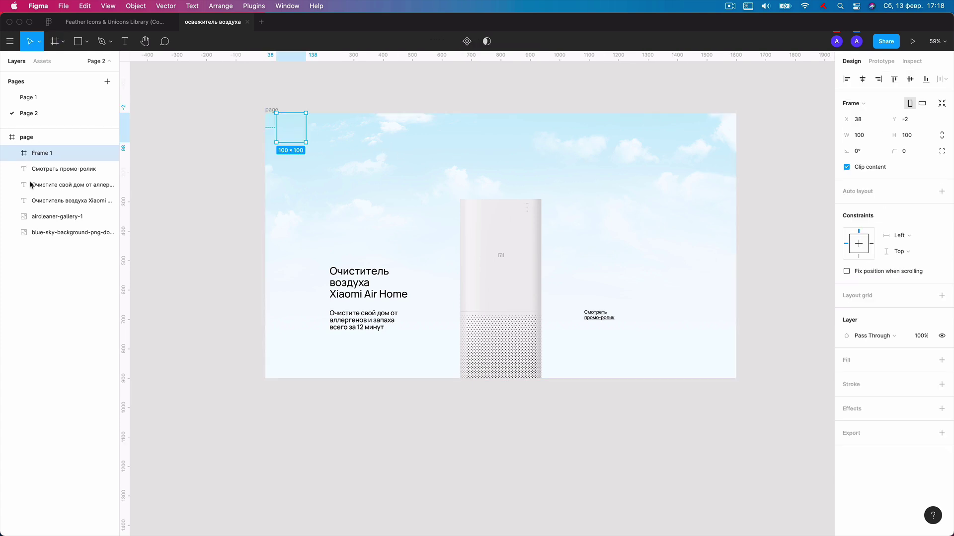
{"action": "left_click", "coordinate": [863, 137]}
{"action": "type", "text": "1"}
{"action": "key", "text": "Return"}
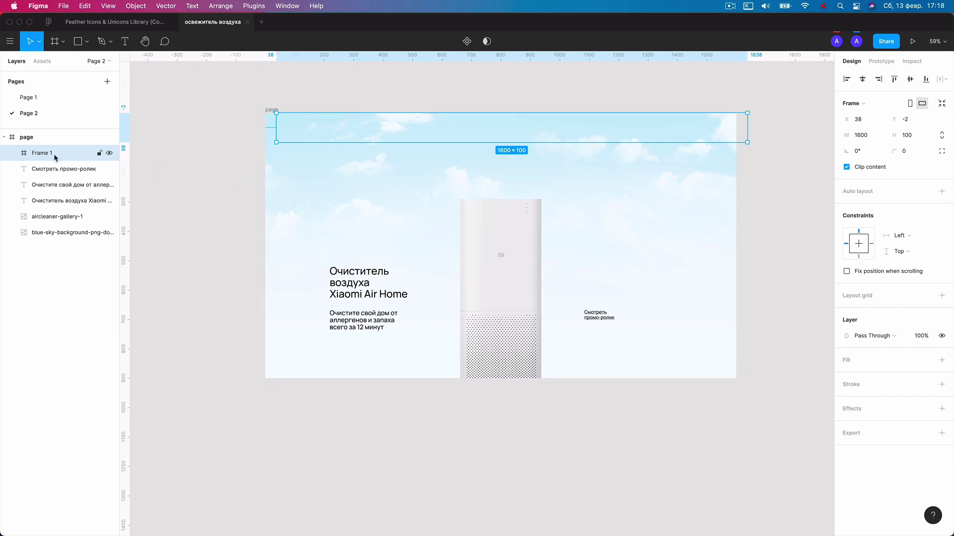
{"action": "key", "text": "Delete"}
Draw a 1600-wide rectangle and snap it to the page frame's top-left corner.
{"action": "key", "text": "r"}
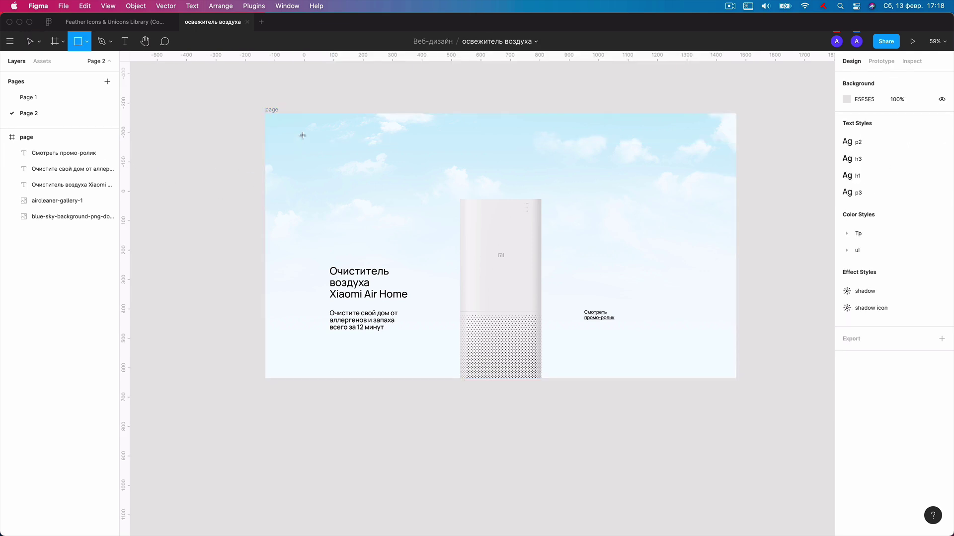
{"action": "left_click", "coordinate": [303, 134]}
{"action": "left_click", "coordinate": [858, 120]}
{"action": "type", "text": "1600"}
{"action": "key", "text": "Return"}
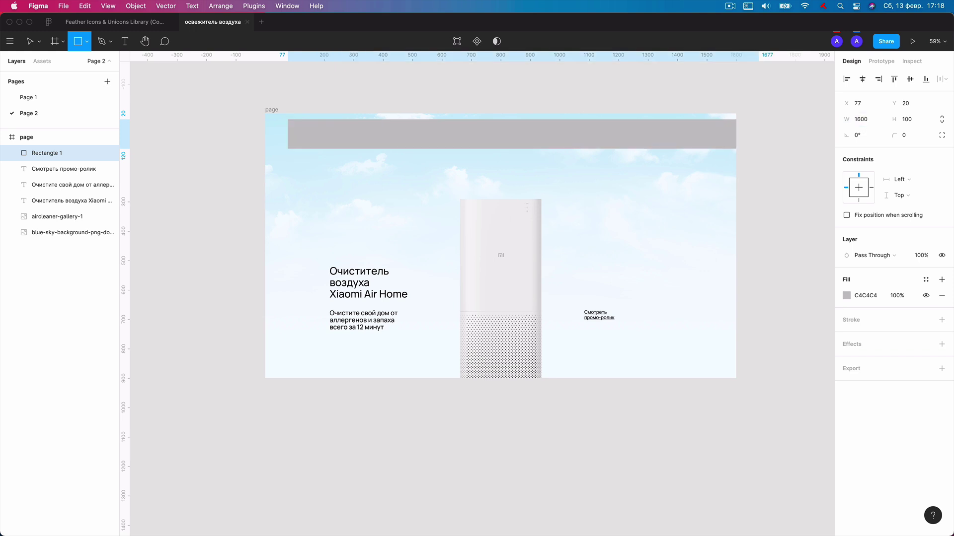
{"action": "key", "text": "v"}
{"action": "mouse_move", "coordinate": [484, 134]}
{"action": "left_mouse_down"}
{"action": "mouse_move", "coordinate": [475, 132]}
{"action": "mouse_move", "coordinate": [480, 139]}
{"action": "left_mouse_up"}
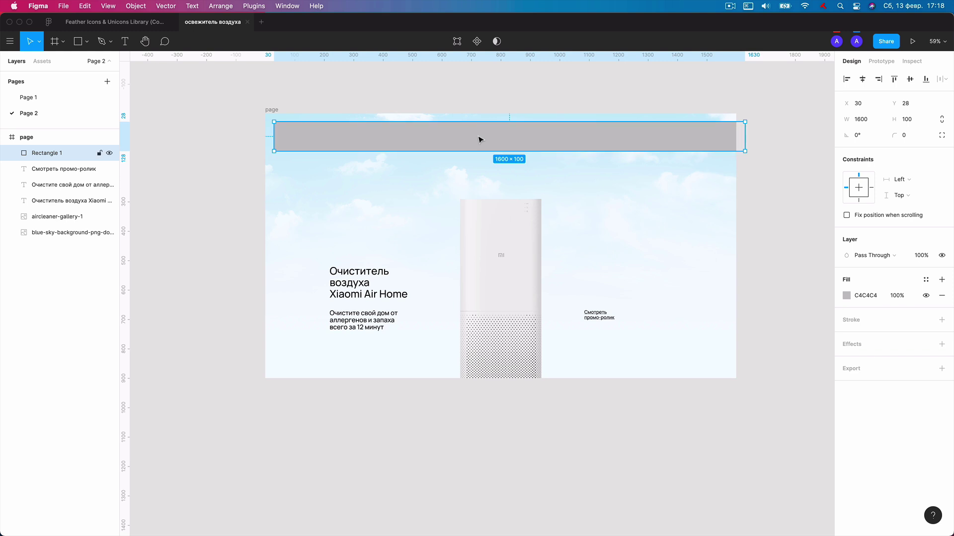
{"action": "key", "text": "alt+w"}
{"action": "key", "text": "alt+a"}
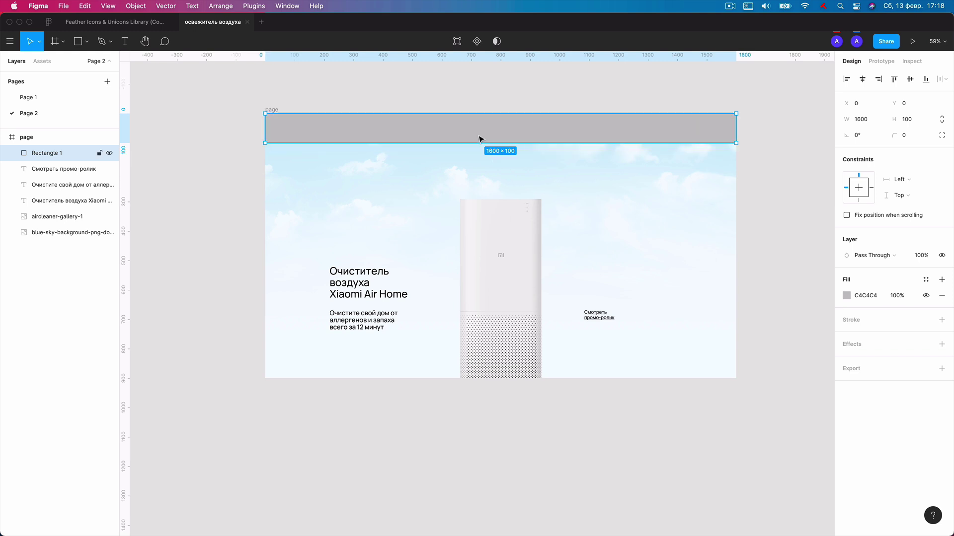
Reposition the bar, then re-align it flush with the frame's top and left edges.
{"action": "scroll", "coordinate": [480, 140], "scroll_direction": "up", "scroll_amount": 1}
{"action": "scroll", "coordinate": [481, 142], "scroll_direction": "up", "scroll_amount": 1}
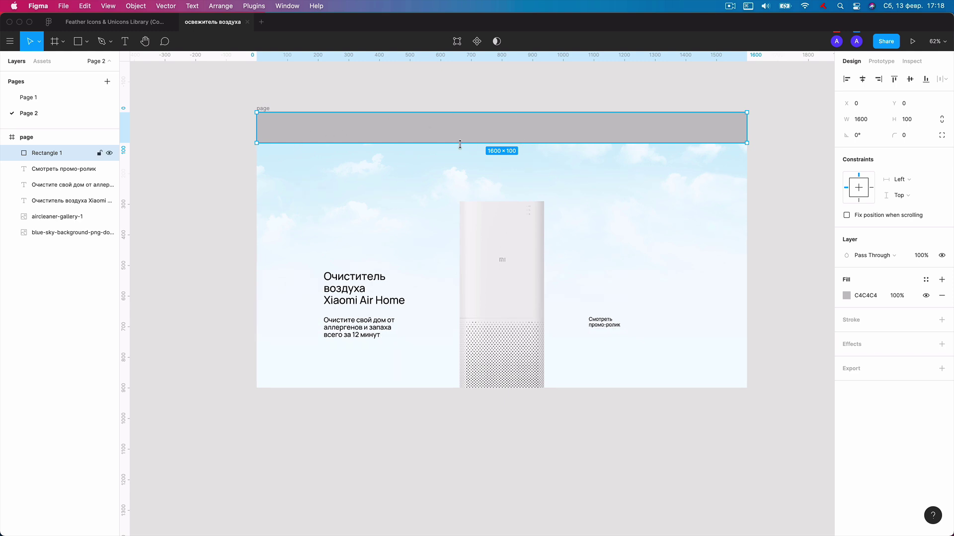
{"action": "left_click_drag", "start_coordinate": [472, 139], "coordinate": [579, 180]}
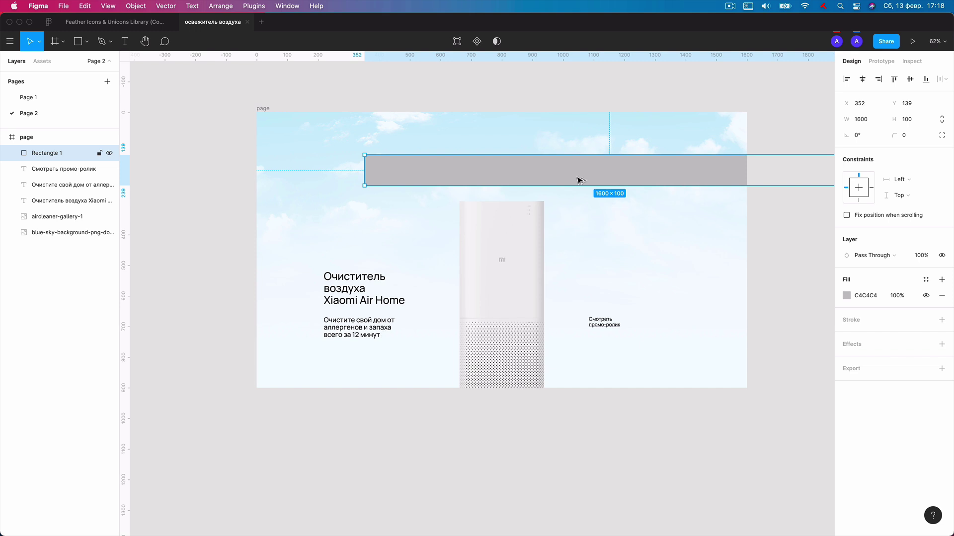
{"action": "left_click", "coordinate": [894, 78]}
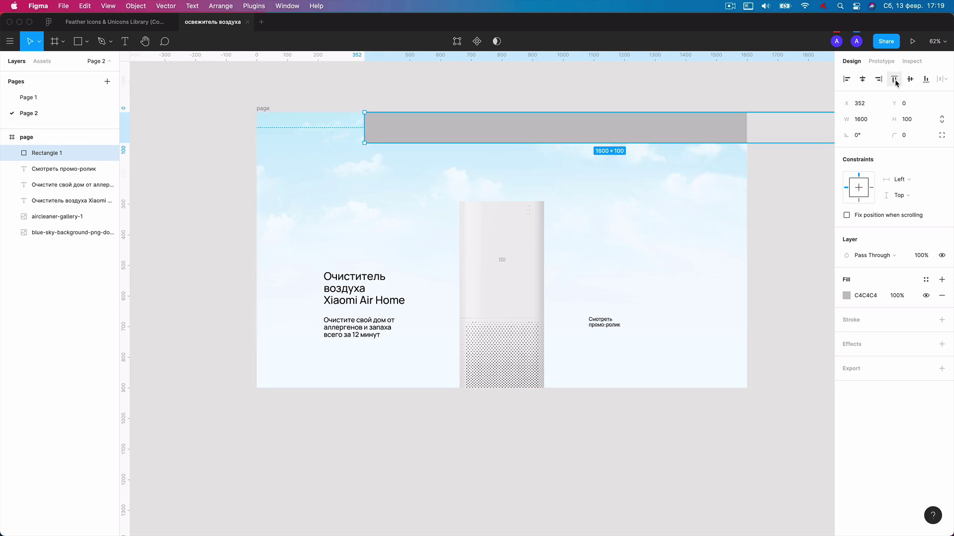
{"action": "key", "text": "alt+a"}
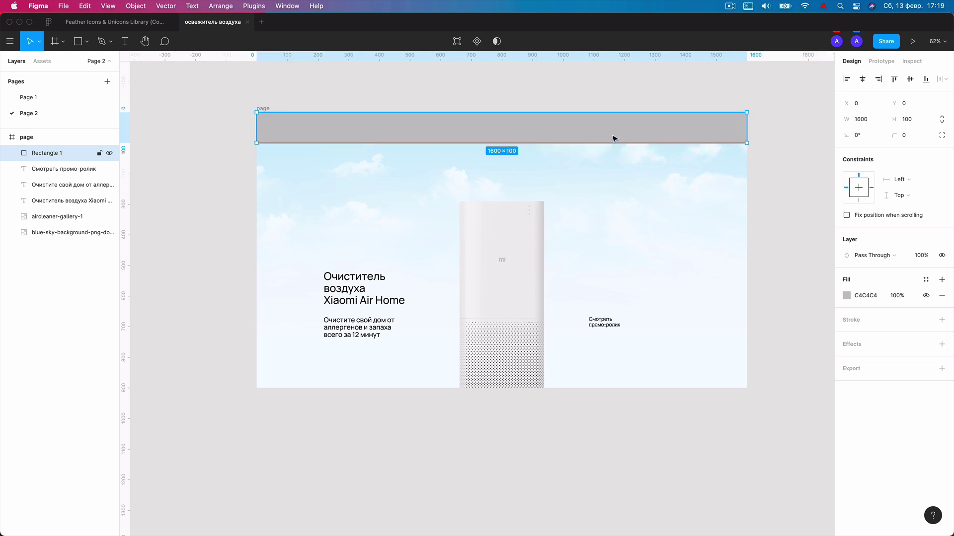
{"action": "key", "text": "alt+s"}
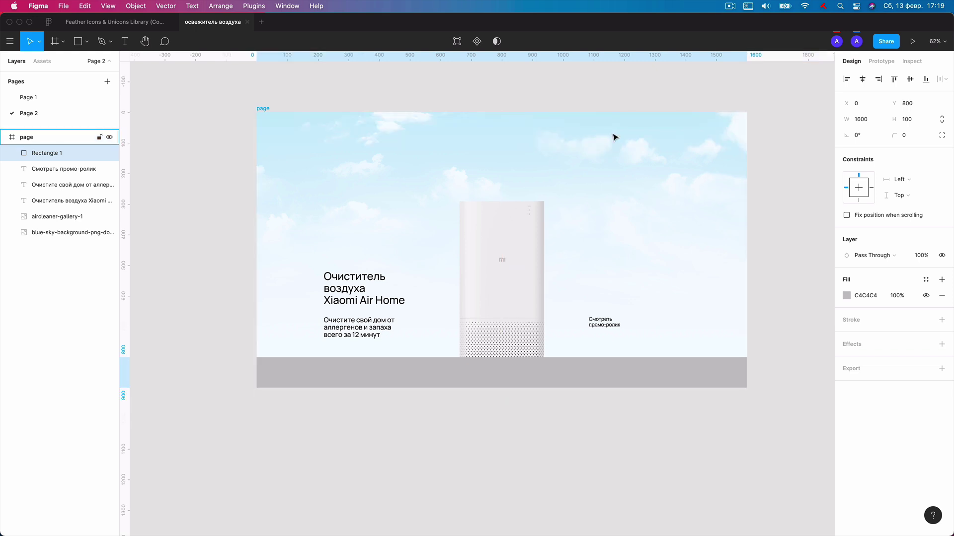
{"action": "key", "text": "alt+w"}
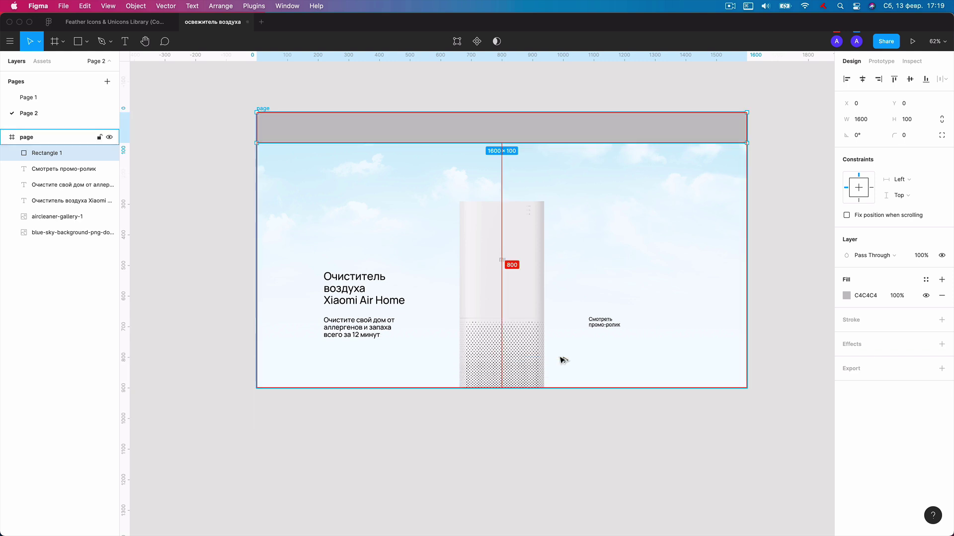
Change the header bar's grey fill to white FFFFFF.
{"action": "scroll", "coordinate": [645, 179], "scroll_direction": "up", "scroll_amount": 1}
{"action": "left_click", "coordinate": [842, 296]}
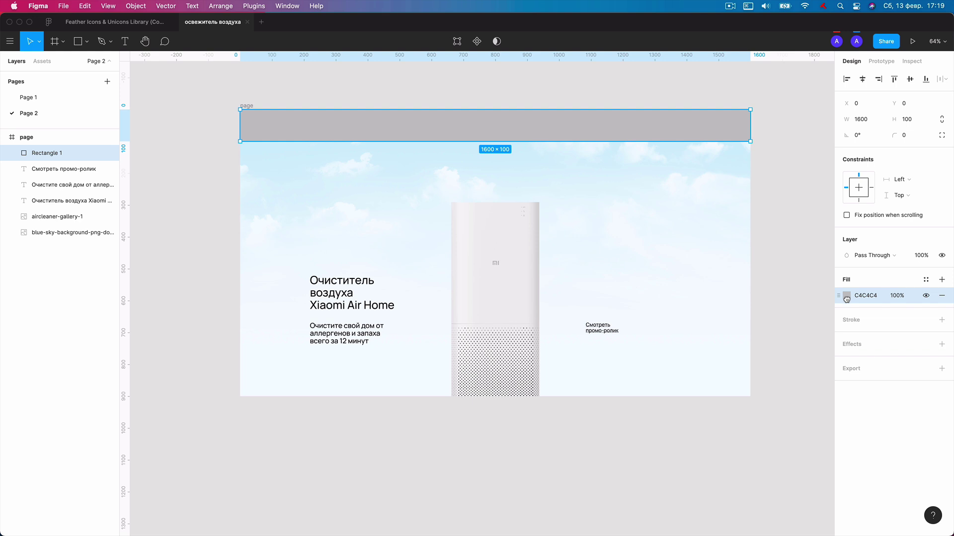
{"action": "left_click", "coordinate": [846, 297]}
{"action": "left_click_drag", "start_coordinate": [773, 315], "coordinate": [716, 288]}
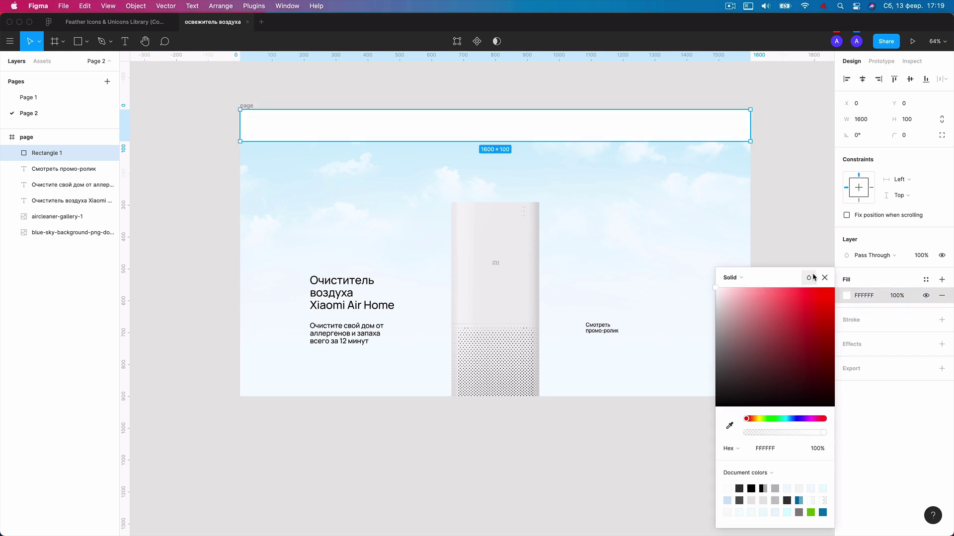
{"action": "left_click", "coordinate": [825, 276]}
Add the first nav text 'Об очистителе' in the header bar and wrap it in auto layout.
{"action": "left_click", "coordinate": [370, 94]}
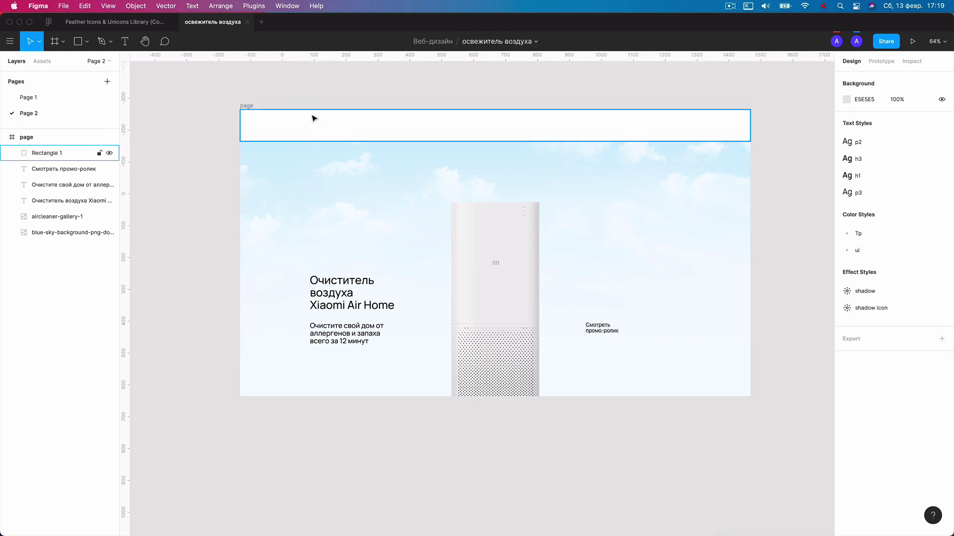
{"action": "scroll", "coordinate": [313, 120], "scroll_direction": "up", "scroll_amount": 3}
{"action": "key", "text": "t"}
{"action": "left_click", "coordinate": [360, 131]}
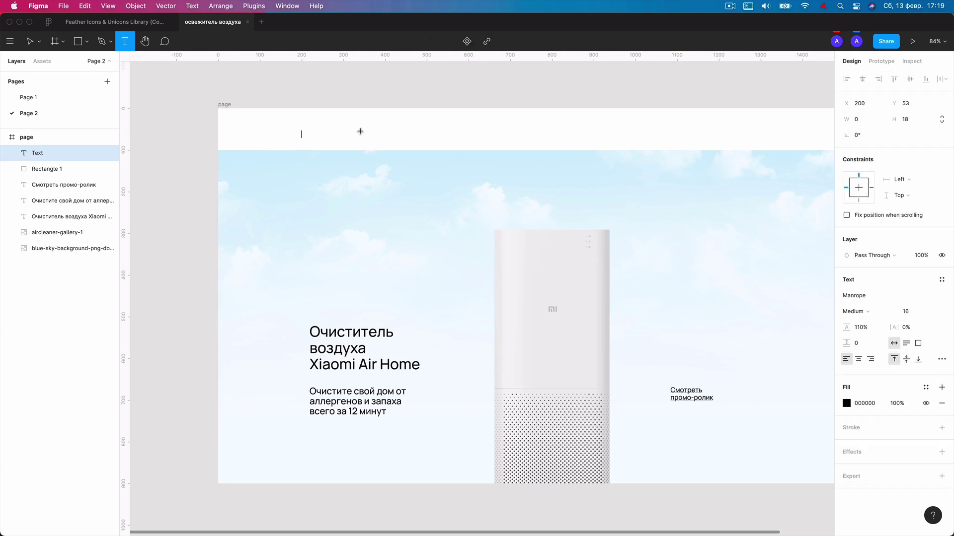
{"action": "type", "text": "Об очистителе"}
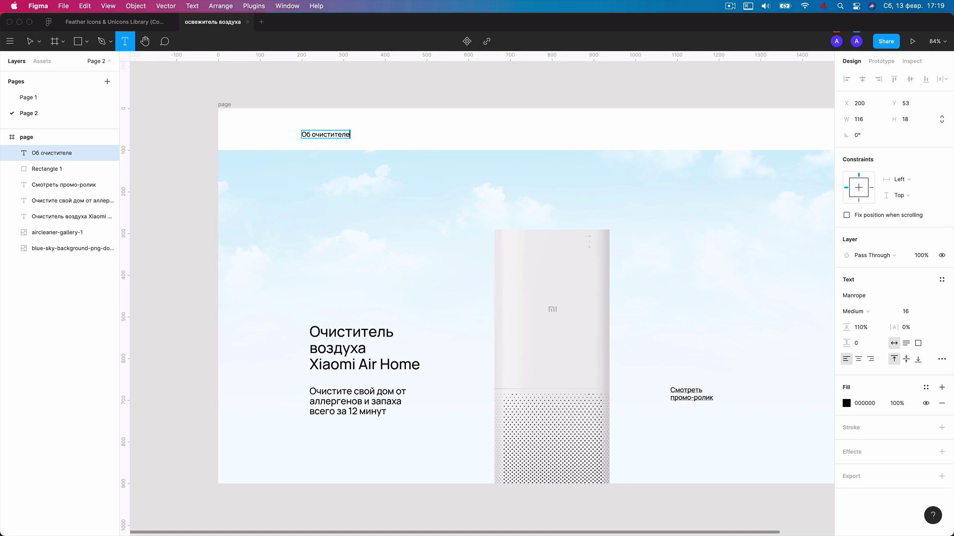
{"action": "key", "text": "Escape"}
{"action": "left_click_drag", "start_coordinate": [346, 139], "coordinate": [345, 137]}
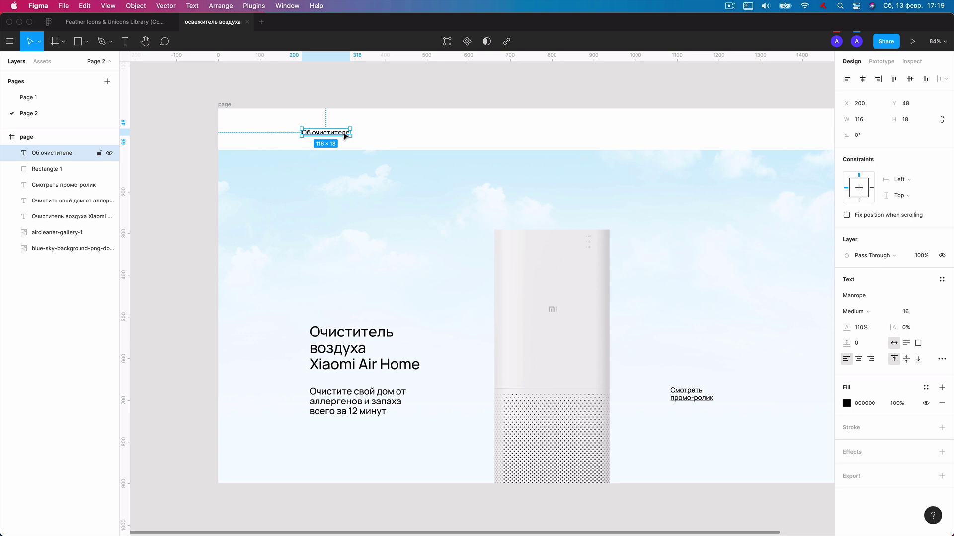
{"action": "key", "text": "shift+a"}
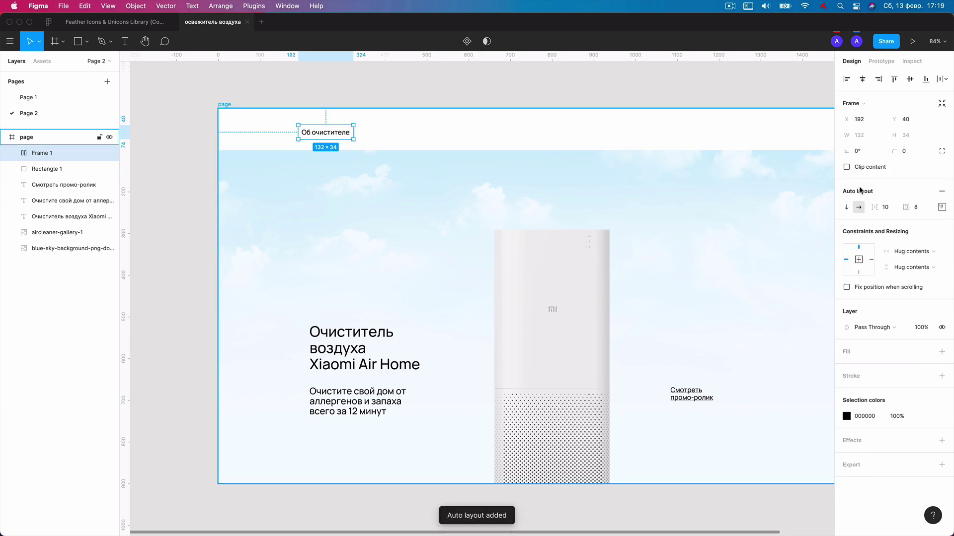
Duplicate the nav item into a second entry and widen the gap between menu items.
{"action": "scroll", "coordinate": [364, 134], "scroll_direction": "up", "scroll_amount": 1}
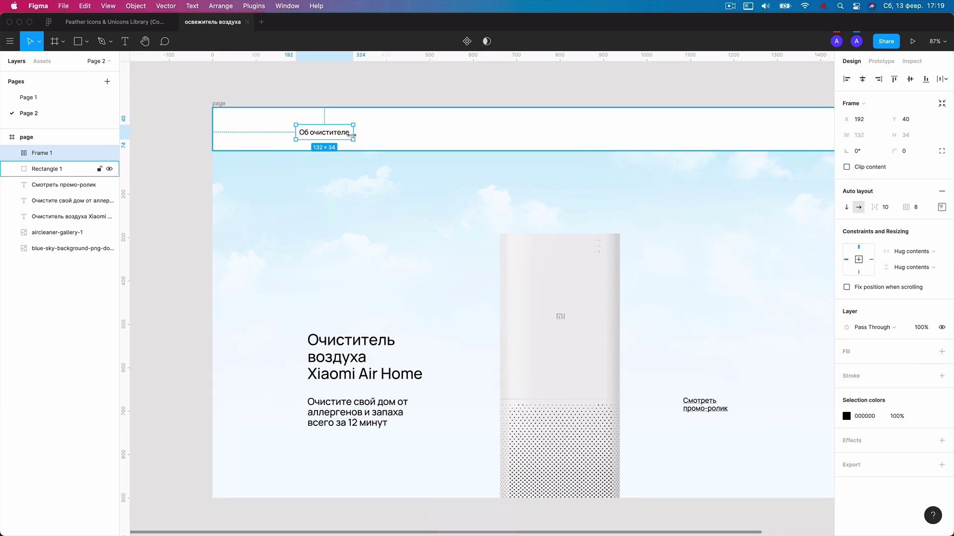
{"action": "key", "text": "super+d"}
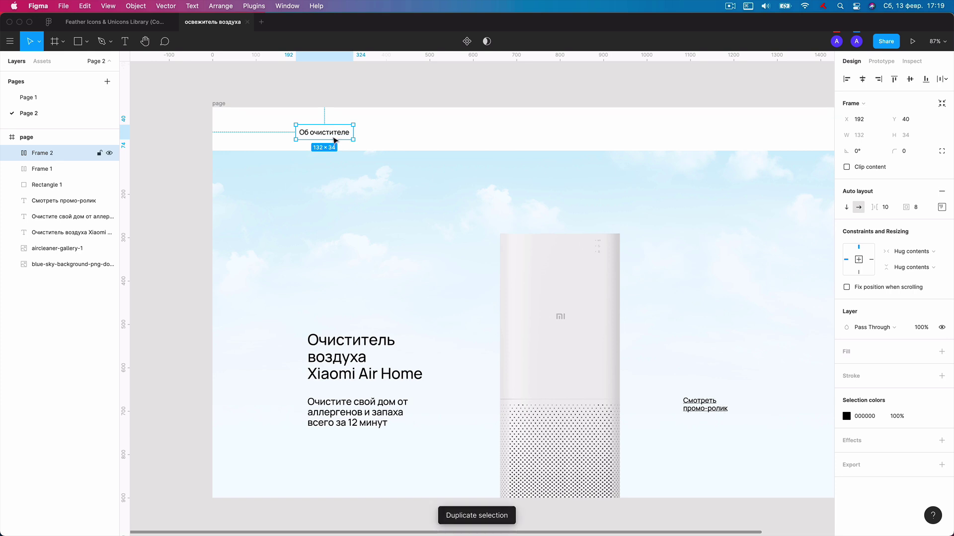
{"action": "key", "text": "super+z"}
{"action": "key", "text": "Return"}
{"action": "key", "text": "super+d"}
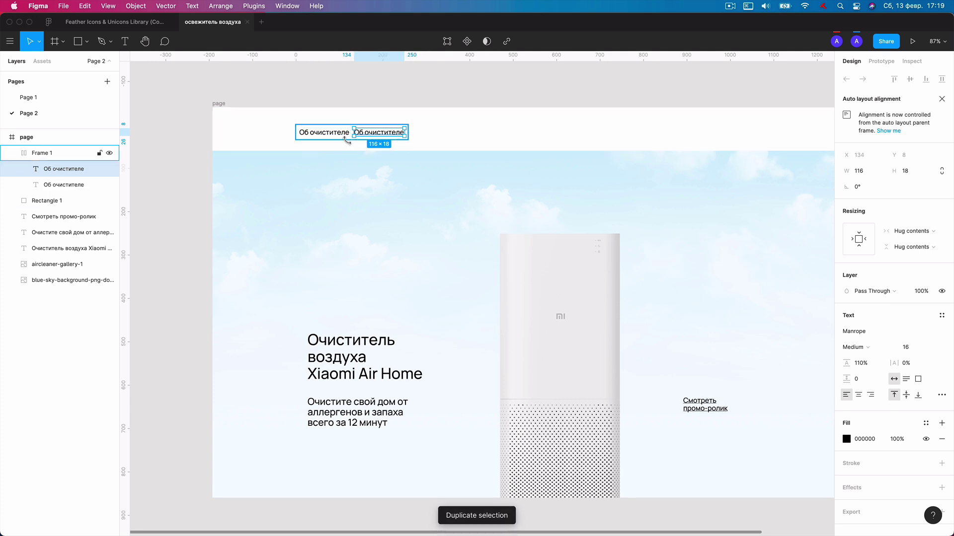
{"action": "scroll", "coordinate": [370, 134], "scroll_direction": "up", "scroll_amount": 1}
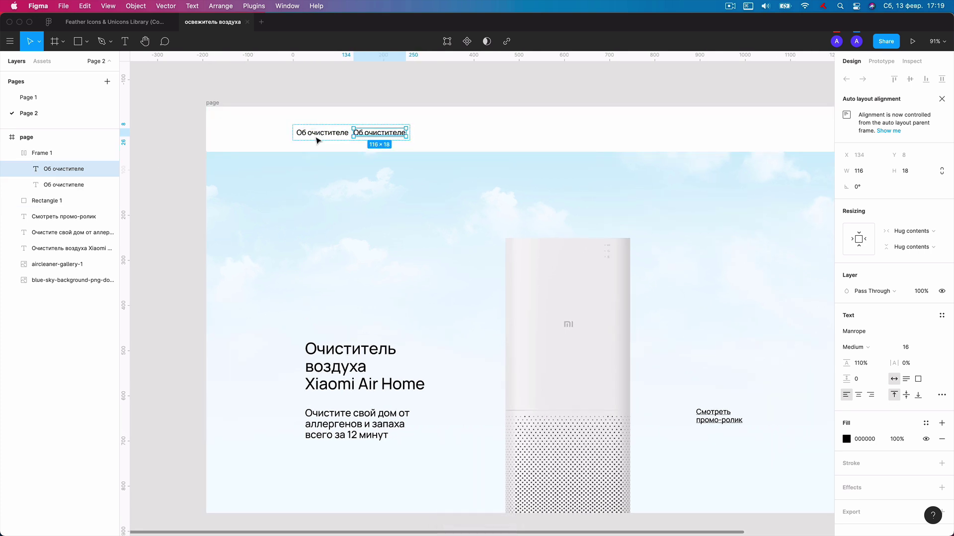
{"action": "left_click", "coordinate": [72, 153]}
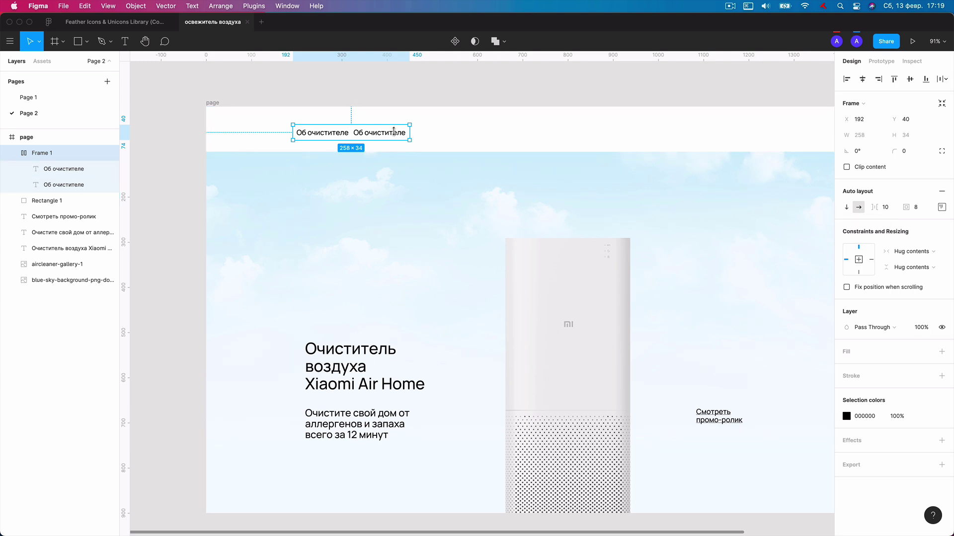
{"action": "scroll", "coordinate": [396, 135], "scroll_direction": "up", "scroll_amount": 1}
{"action": "left_click_drag", "start_coordinate": [876, 212], "coordinate": [887, 211]}
Add further nav item copies to fill the remaining menu slots.
{"action": "left_click", "coordinate": [409, 135]}
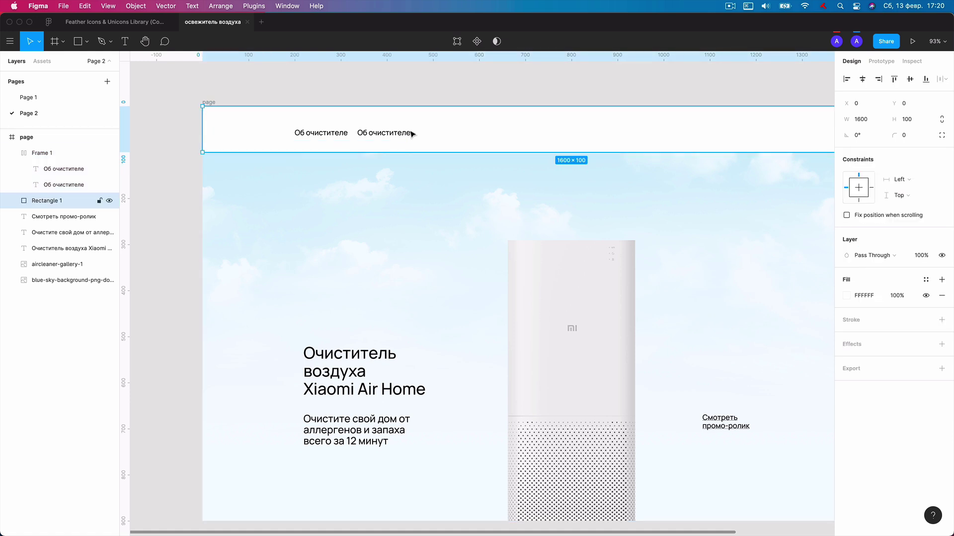
{"action": "double_click", "coordinate": [407, 135]}
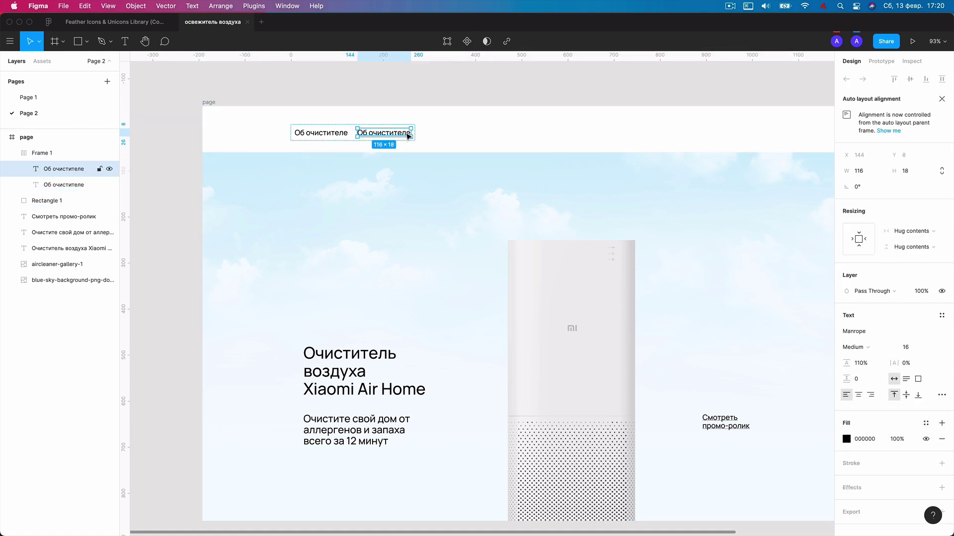
{"action": "key", "text": "ctrl+d"}
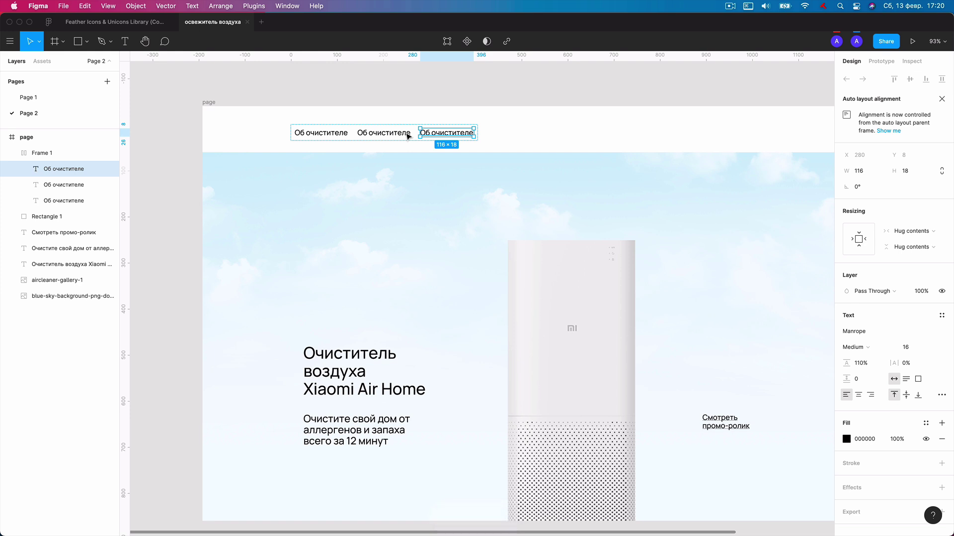
{"action": "key", "text": "ctrl+d"}
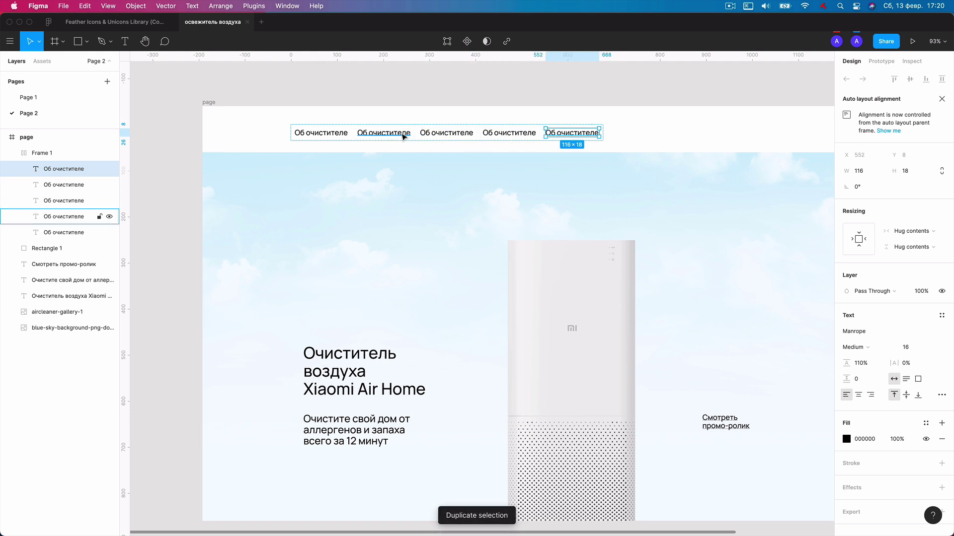
{"action": "key", "text": "Escape"}
Rename the copied items to Назначение, Ассортимент and Контакты, then select the whole menu.
{"action": "left_click", "coordinate": [398, 134], "text": "super"}
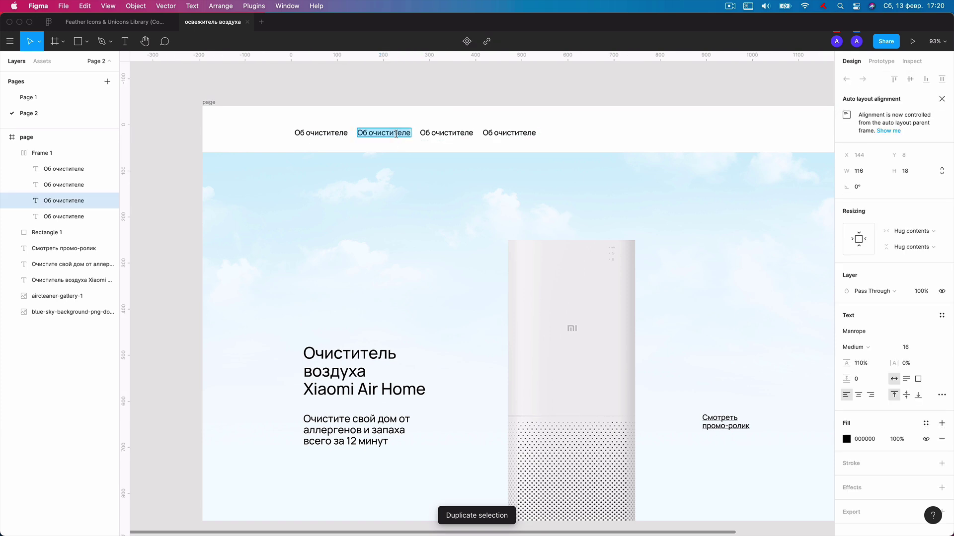
{"action": "type", "text": "Назнач"}
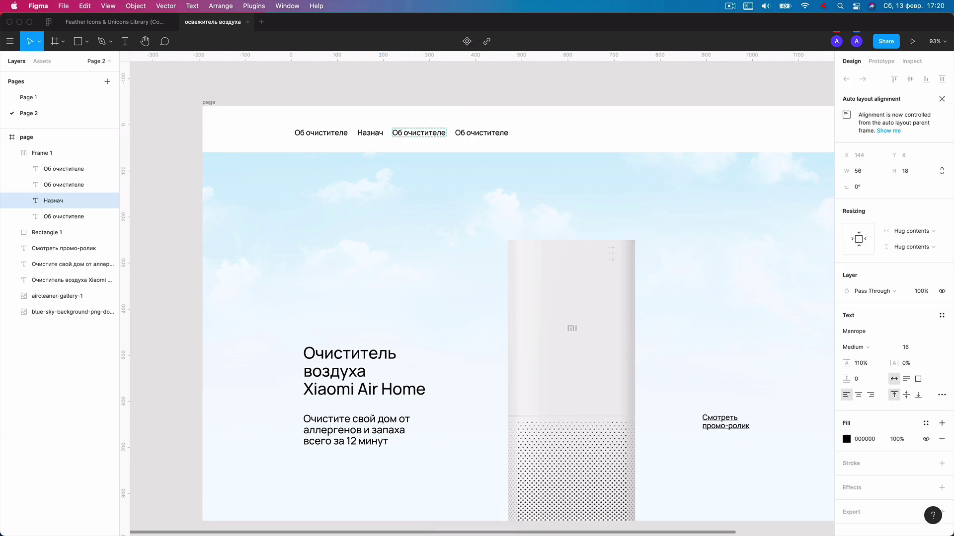
{"action": "type", "text": "ение"}
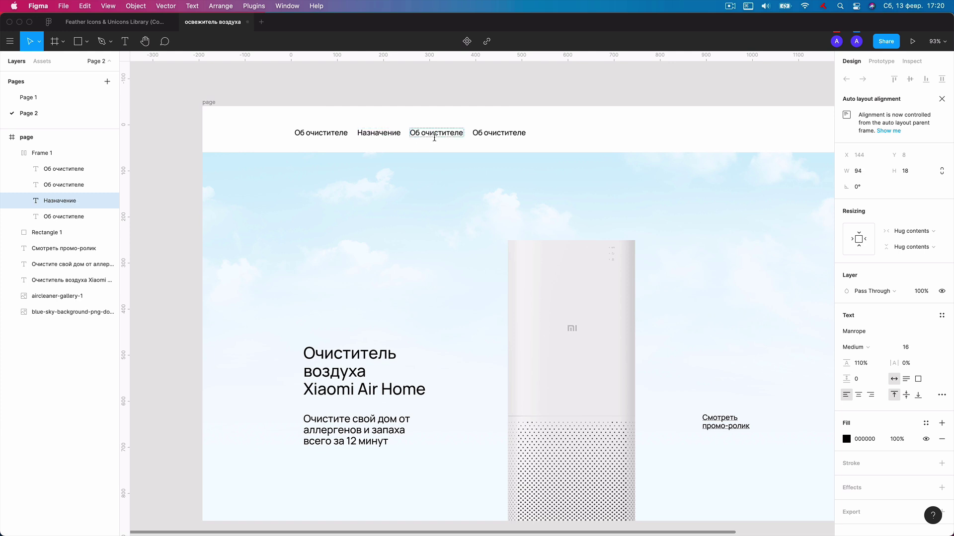
{"action": "left_click", "coordinate": [437, 134], "text": "super"}
{"action": "type", "text": "Ас"}
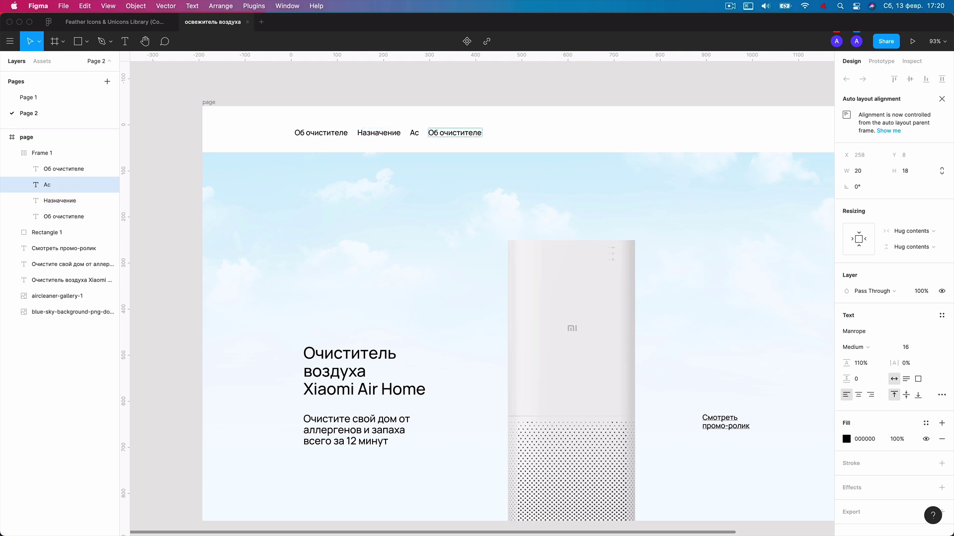
{"action": "type", "text": "сортимент"}
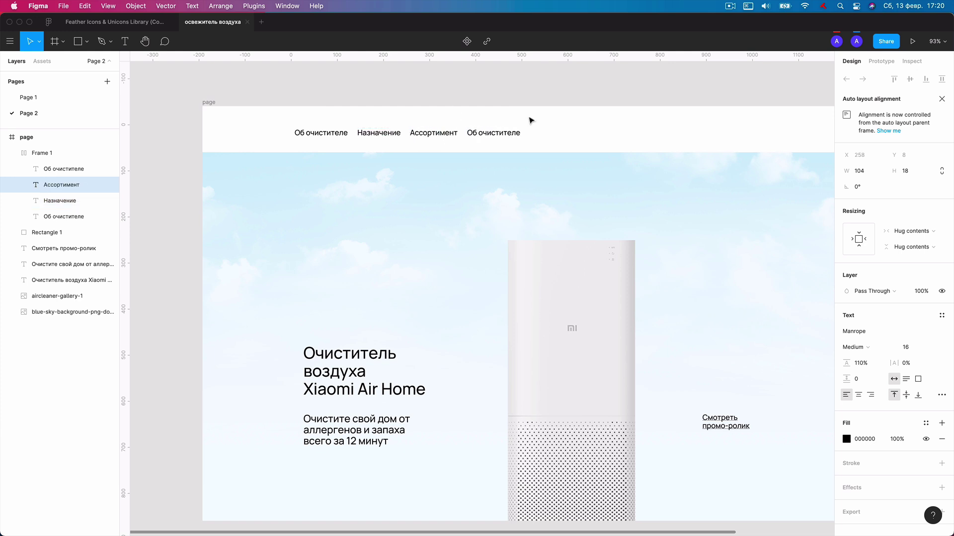
{"action": "double_click", "coordinate": [489, 133]}
{"action": "type", "text": "Контакты"}
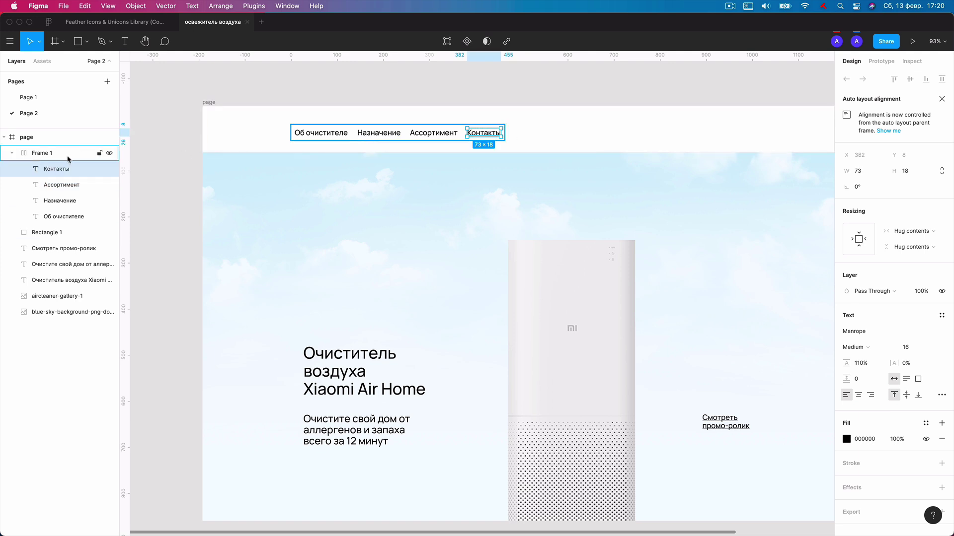
{"action": "left_click", "coordinate": [67, 155]}
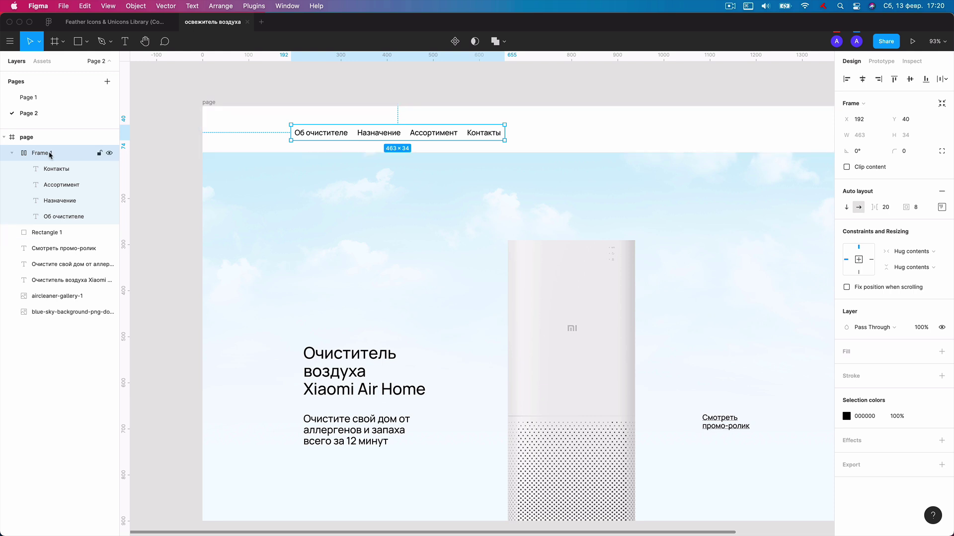
Rename the header menu frame to 'меню' and set its auto layout gap to 30.
{"action": "key", "text": "Return"}
{"action": "left_click", "coordinate": [50, 154]}
{"action": "double_click", "coordinate": [50, 153]}
{"action": "type", "text": "м"}
{"action": "key", "text": "Return"}
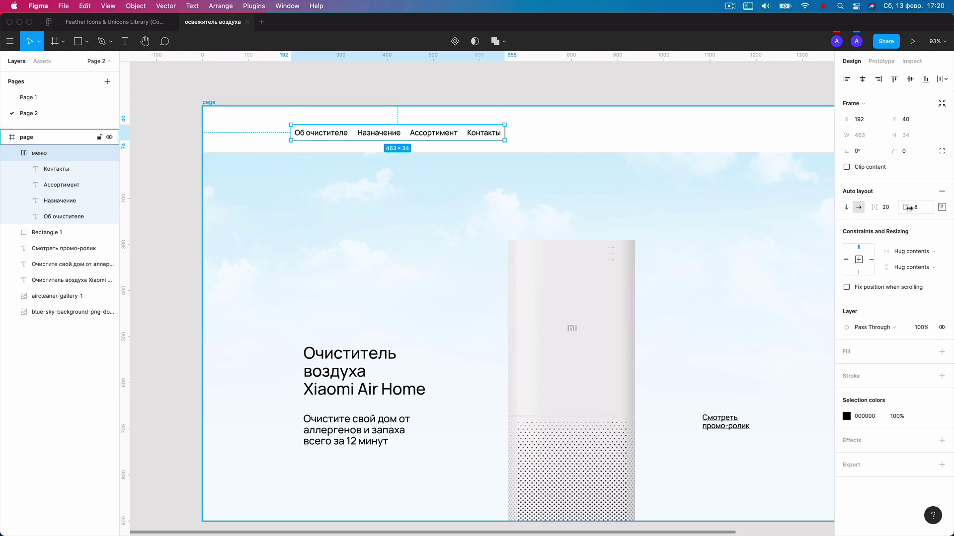
{"action": "left_click", "coordinate": [871, 207]}
{"action": "key", "text": "Return"}
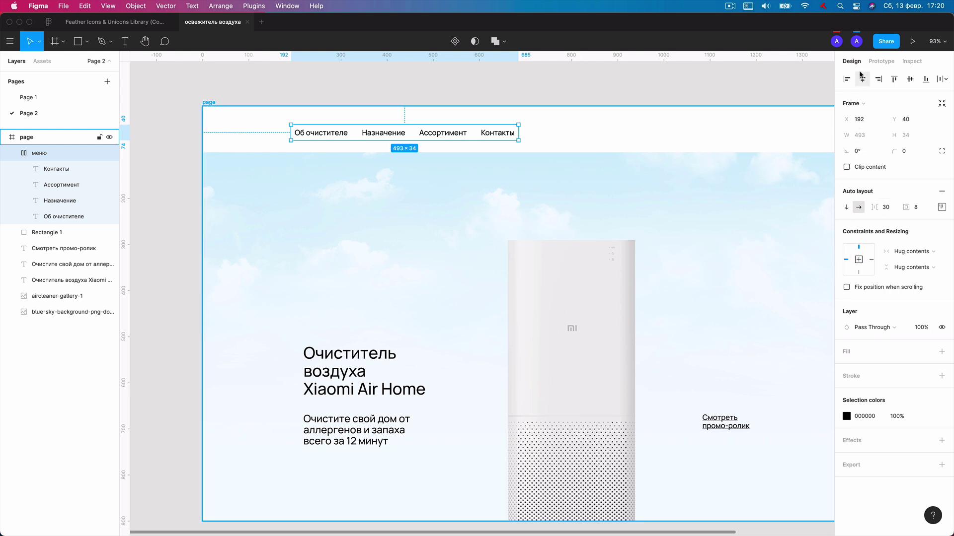
Set the font size of the four menu items to 14.
{"action": "left_click", "coordinate": [57, 170]}
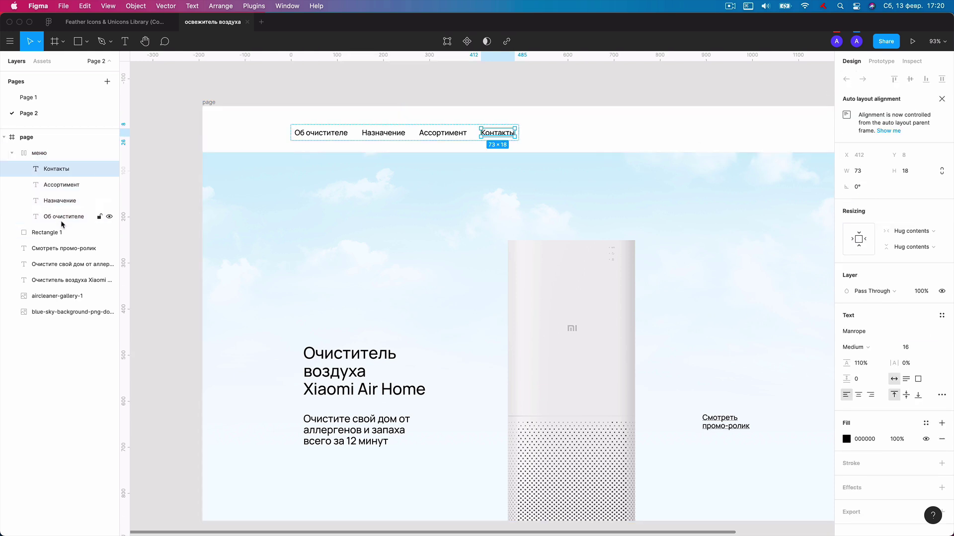
{"action": "left_click", "coordinate": [62, 221], "text": "shift"}
{"action": "left_click", "coordinate": [896, 346]}
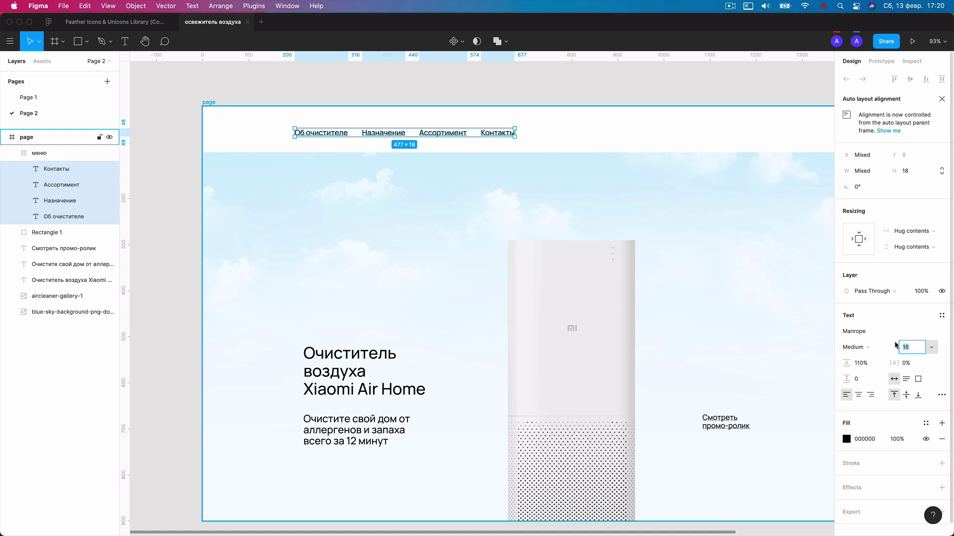
{"action": "key", "text": "Return"}
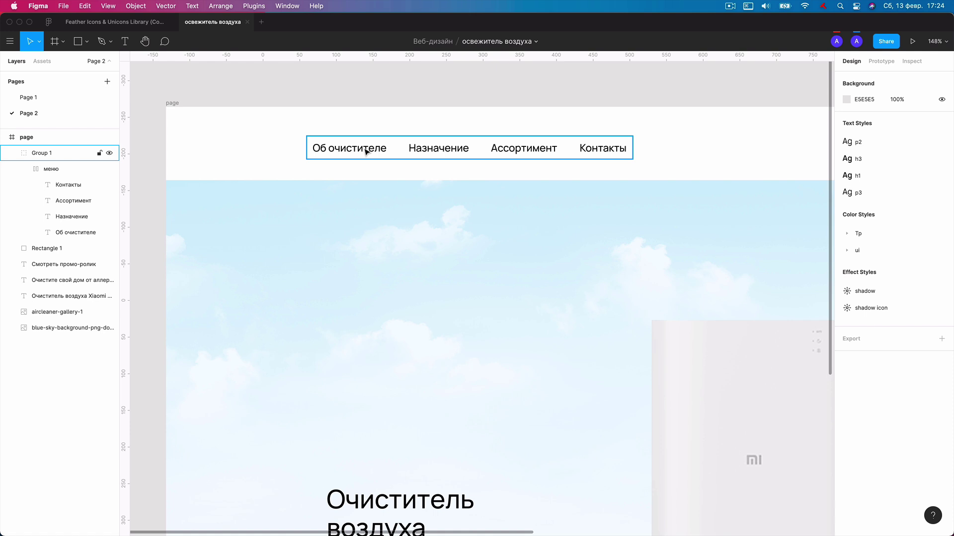
Create a new '+' text label near the header menu.
{"action": "double_click", "coordinate": [365, 151]}
{"action": "scroll", "coordinate": [362, 147], "scroll_direction": "down", "scroll_amount": 1}
{"action": "key", "text": "Escape"}
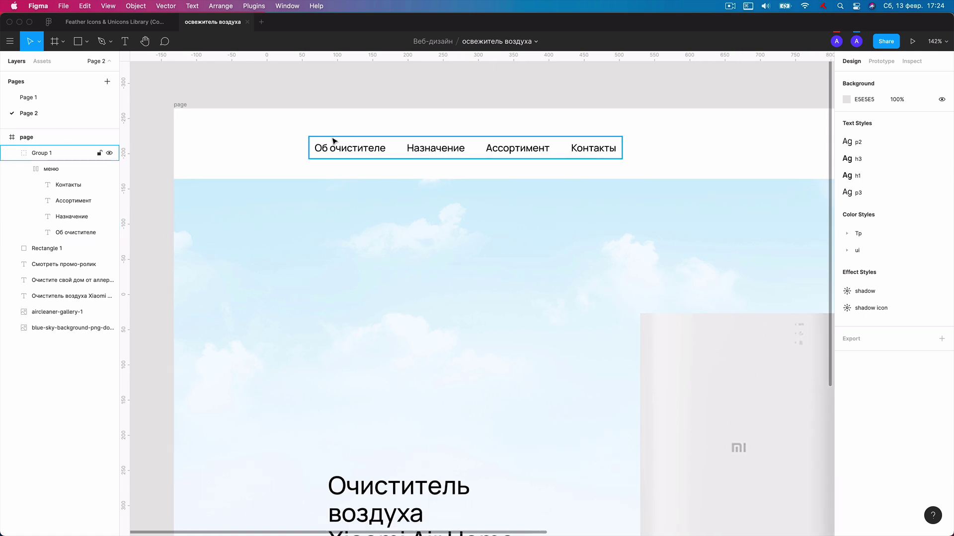
{"action": "key", "text": "t"}
{"action": "left_click", "coordinate": [276, 148]}
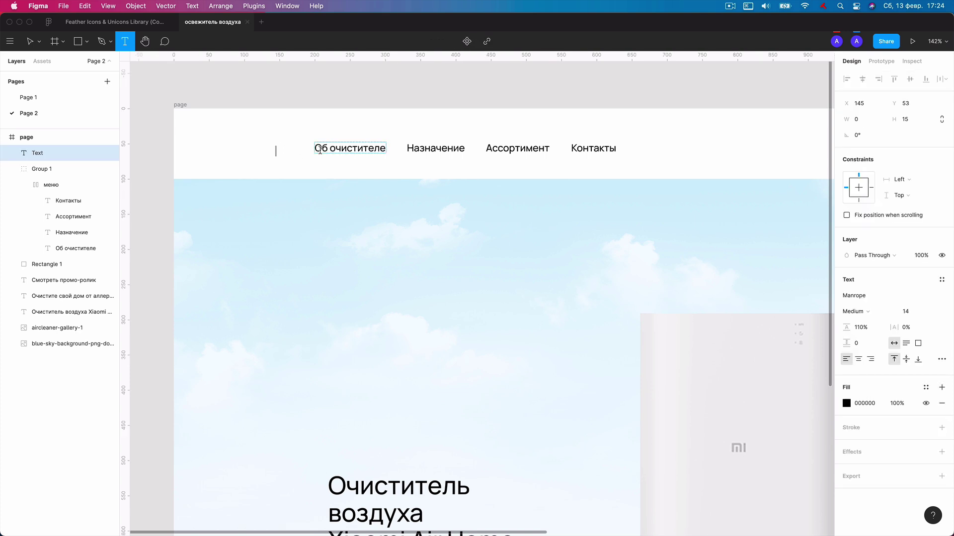
{"action": "type", "text": "+"}
{"action": "key", "text": "Escape"}
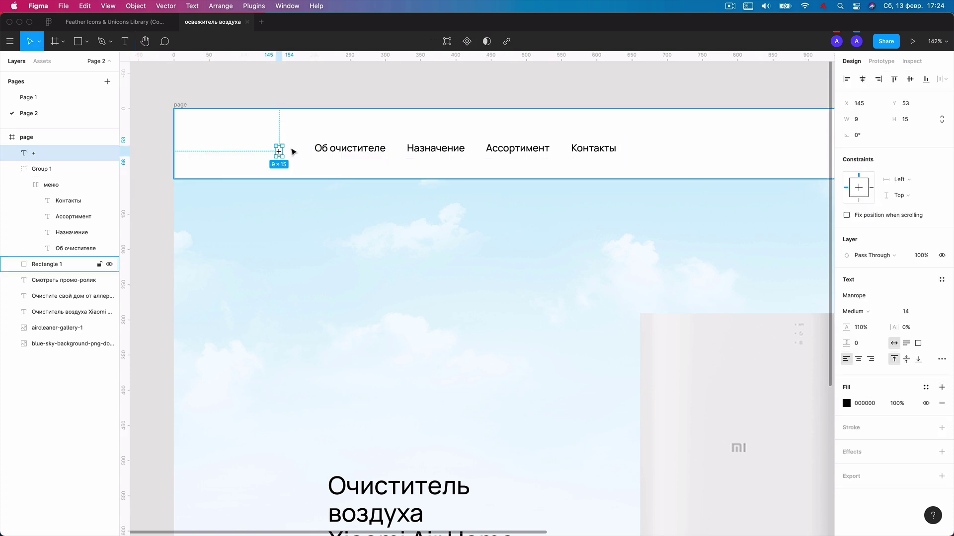
Position the plus sign right after the Об очистителе menu item.
{"action": "left_click_drag", "start_coordinate": [279, 156], "coordinate": [306, 149]}
{"action": "left_click_drag", "start_coordinate": [372, 153], "coordinate": [303, 151]}
{"action": "key", "text": "shift+Right"}
{"action": "key", "text": "shift+Right"}
{"action": "key", "text": "shift+Right"}
{"action": "key", "text": "shift+Right"}
{"action": "key", "text": "shift+Right"}
{"action": "key", "text": "shift+Right"}
{"action": "key", "text": "shift+Right"}
{"action": "key", "text": "shift+Right"}
{"action": "key", "text": "shift+Right"}
{"action": "key", "text": "shift+Right"}
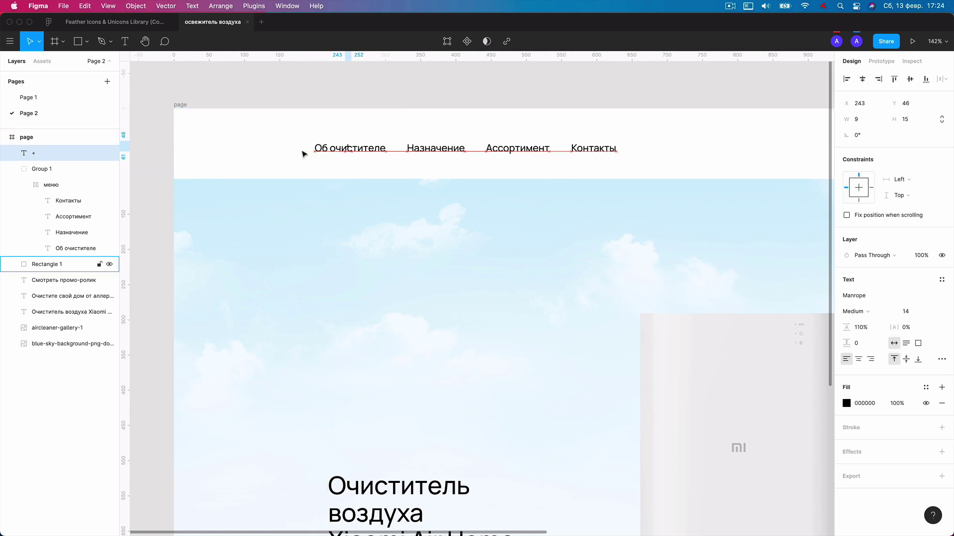
{"action": "key", "text": "shift+Right"}
{"action": "key", "text": "Right"}
{"action": "key", "text": "Right"}
{"action": "key", "text": "Right"}
{"action": "key", "text": "Right"}
{"action": "key", "text": "Right"}
{"action": "key", "text": "Right"}
{"action": "key", "text": "Down"}
{"action": "key", "text": "Down"}
{"action": "key", "text": "Down"}
{"action": "key", "text": "Down"}
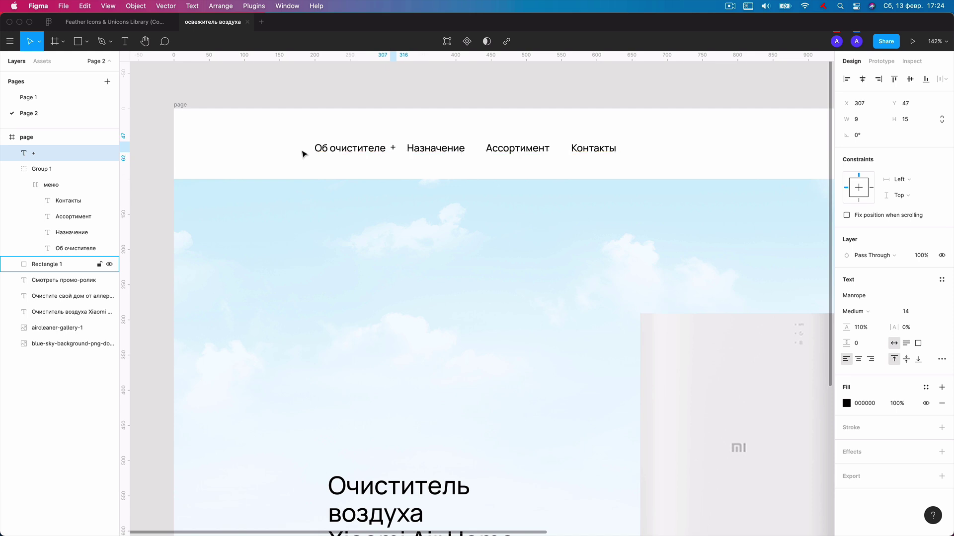
{"action": "key", "text": "Left"}
{"action": "key", "text": "Up"}
{"action": "key", "text": "Left"}
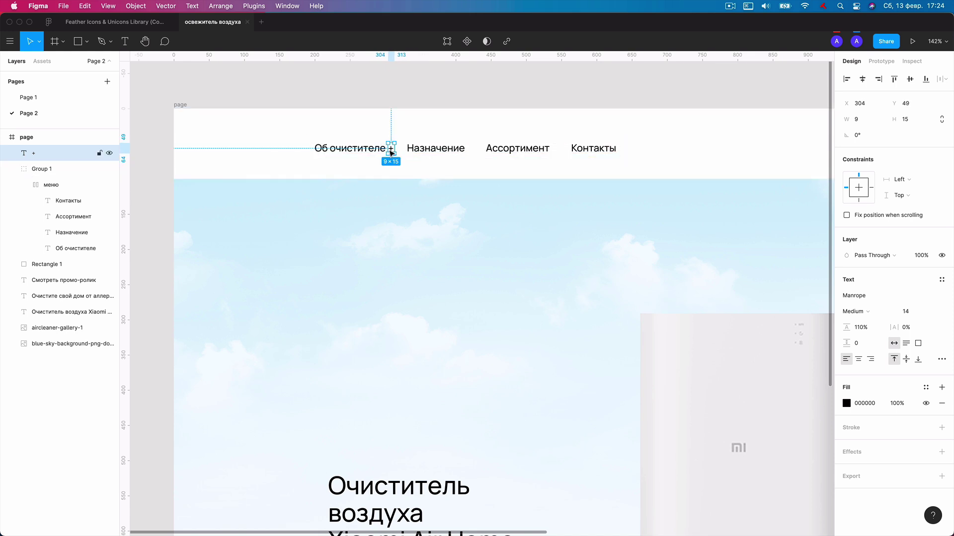
Duplicate the plus sign after Назначение, Ассортимент and Контакты.
{"action": "key", "text": "ctrl+d"}
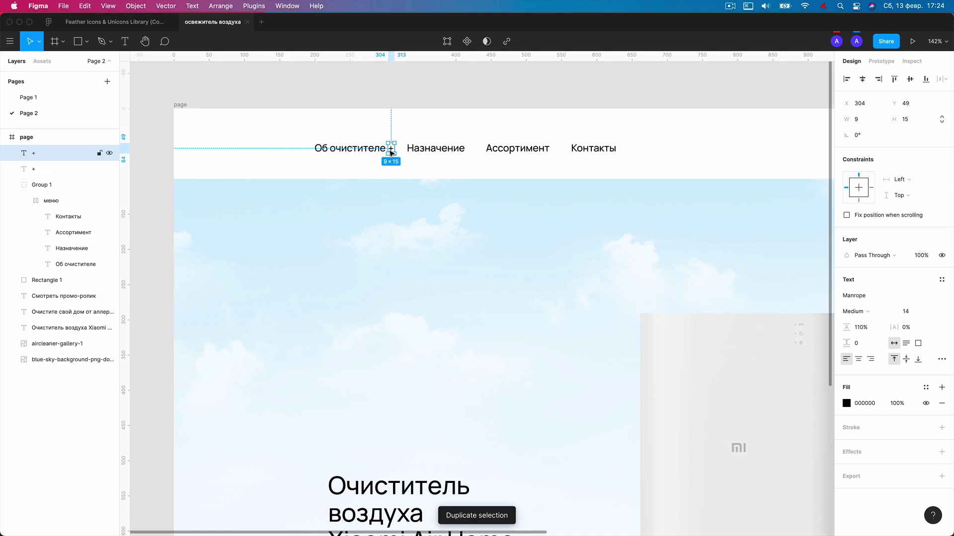
{"action": "key", "text": "shift+Right"}
{"action": "key", "text": "shift+Right"}
{"action": "key", "text": "shift+Right"}
{"action": "key", "text": "shift+Right"}
{"action": "key", "text": "shift+Right"}
{"action": "key", "text": "shift+Right"}
{"action": "key", "text": "shift+Right"}
{"action": "key", "text": "shift+Right"}
{"action": "key", "text": "shift+Right"}
{"action": "key", "text": "shift+Right"}
{"action": "key", "text": "Right"}
{"action": "key", "text": "Right"}
{"action": "key", "text": "Right"}
{"action": "key", "text": "Right"}
{"action": "key", "text": "ctrl+d"}
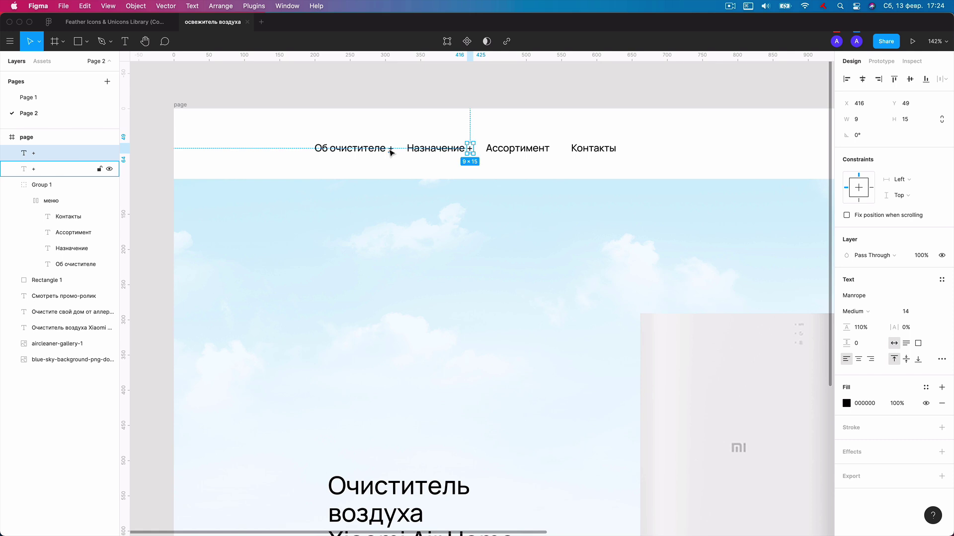
{"action": "key", "text": "shift+Right"}
{"action": "key", "text": "shift+Right"}
{"action": "key", "text": "shift+Right"}
{"action": "key", "text": "shift+Right"}
{"action": "key", "text": "shift+Right"}
{"action": "key", "text": "shift+Right"}
{"action": "key", "text": "shift+Right"}
{"action": "key", "text": "shift+Right"}
{"action": "key", "text": "shift+Right"}
{"action": "key", "text": "shift+Right"}
{"action": "key", "text": "shift+Right"}
{"action": "key", "text": "shift+Right"}
{"action": "key", "text": "Right"}
{"action": "key", "text": "Right"}
{"action": "key", "text": "Right"}
{"action": "key", "text": "Right"}
{"action": "key", "text": "Right"}
{"action": "key", "text": "Right"}
{"action": "key", "text": "Right"}
{"action": "key", "text": "Right"}
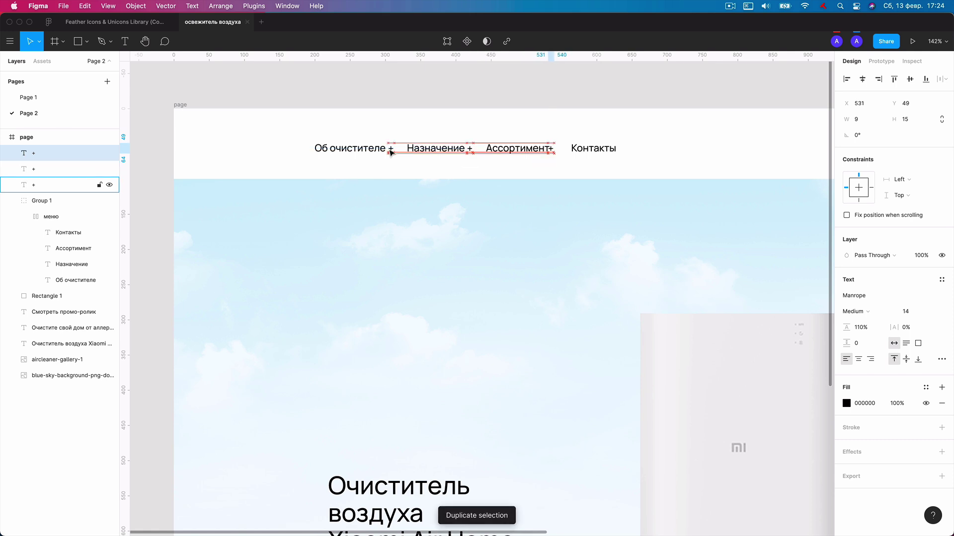
{"action": "key", "text": "Right"}
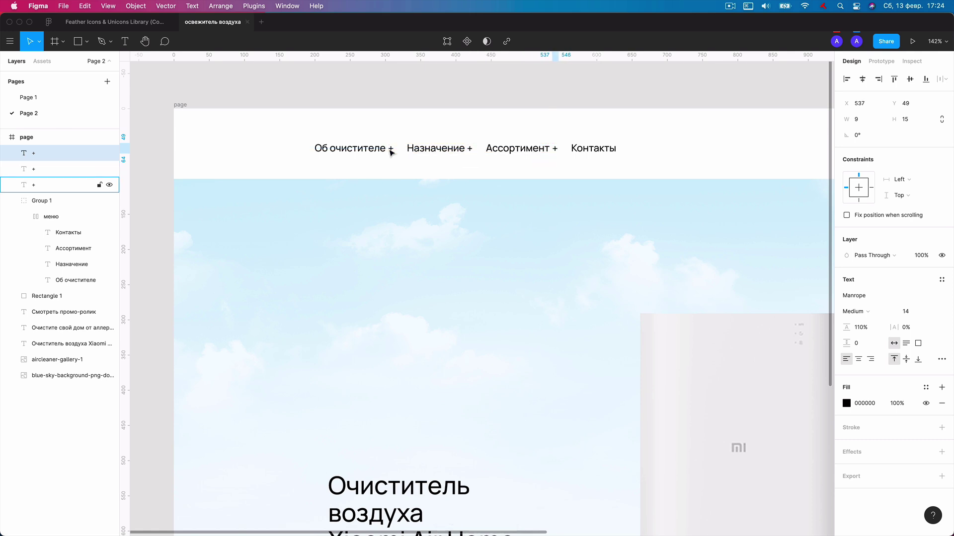
{"action": "key", "text": "ctrl+d"}
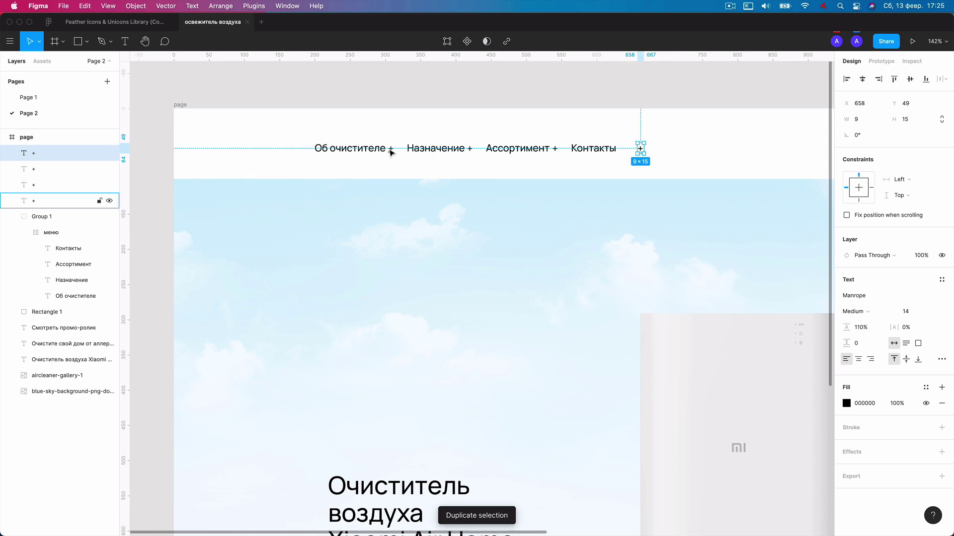
{"action": "key", "text": "shift+Left"}
{"action": "key", "text": "shift+Left"}
{"action": "key", "text": "shift+Left"}
{"action": "key", "text": "Left"}
{"action": "key", "text": "Right"}
{"action": "key", "text": "Right"}
{"action": "key", "text": "Right"}
{"action": "key", "text": "Right"}
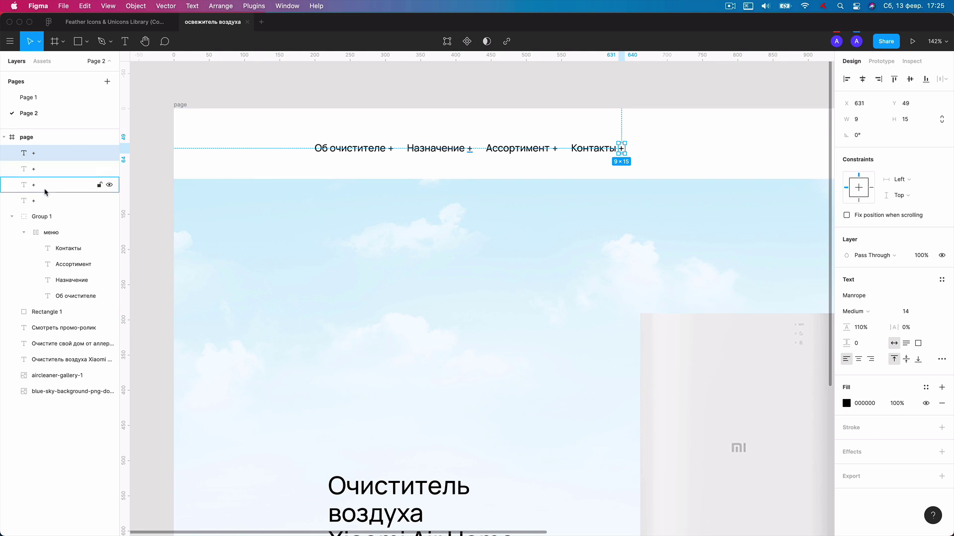
Colour all four plus signs green 7DB701.
{"action": "left_click", "coordinate": [45, 200], "text": "shift"}
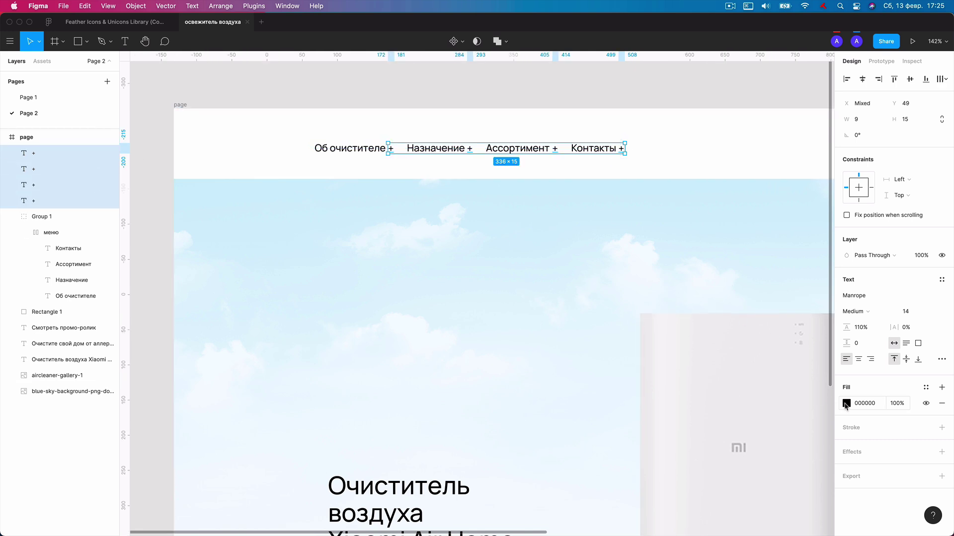
{"action": "left_click", "coordinate": [925, 388]}
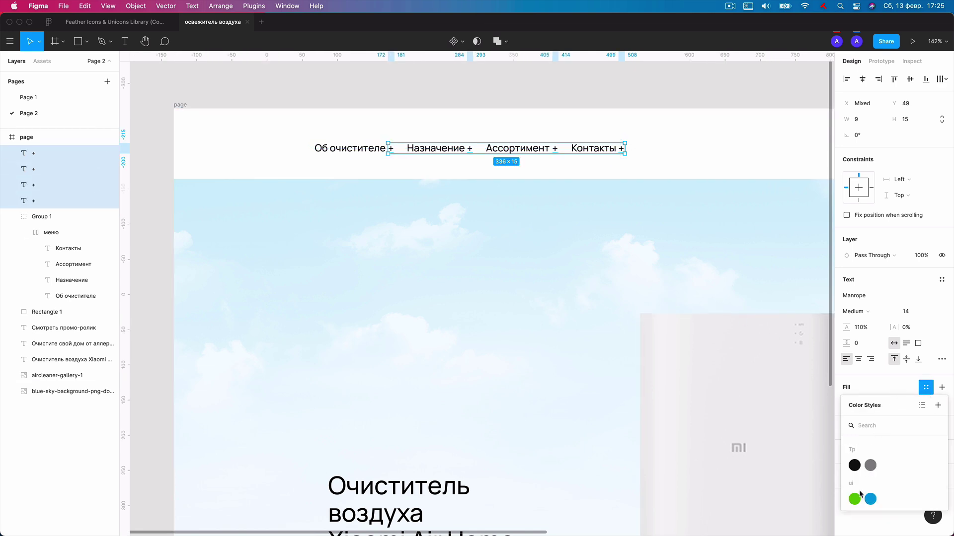
{"action": "left_click", "coordinate": [878, 388]}
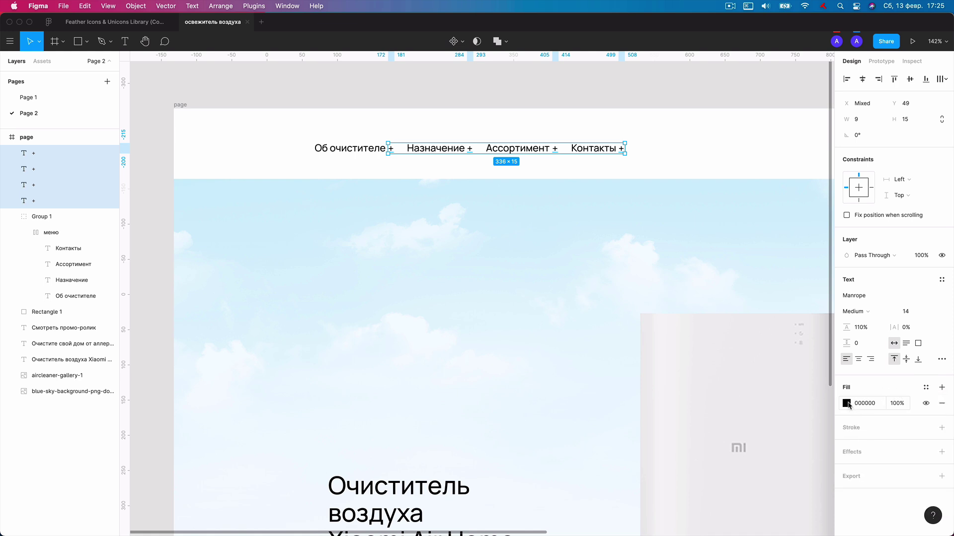
{"action": "left_click", "coordinate": [847, 403]}
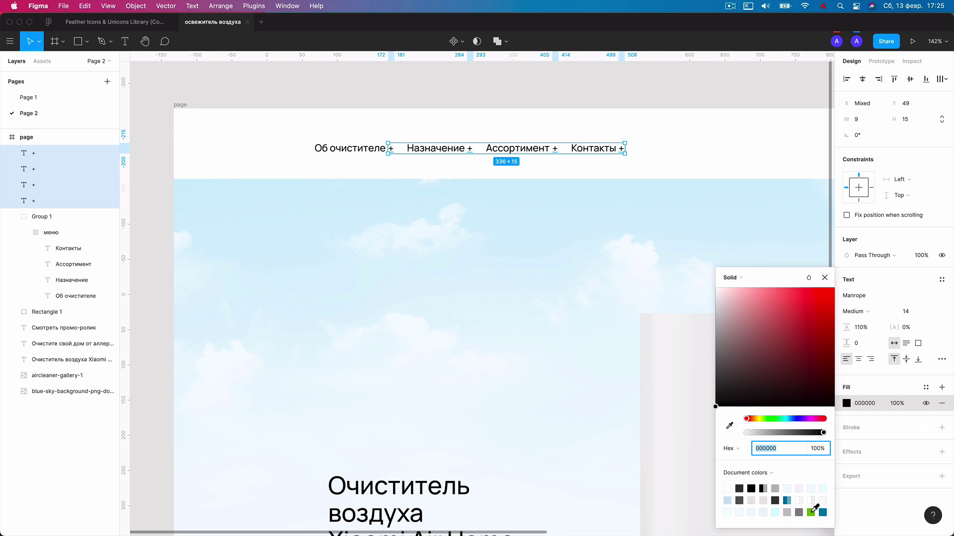
{"action": "left_click", "coordinate": [810, 512]}
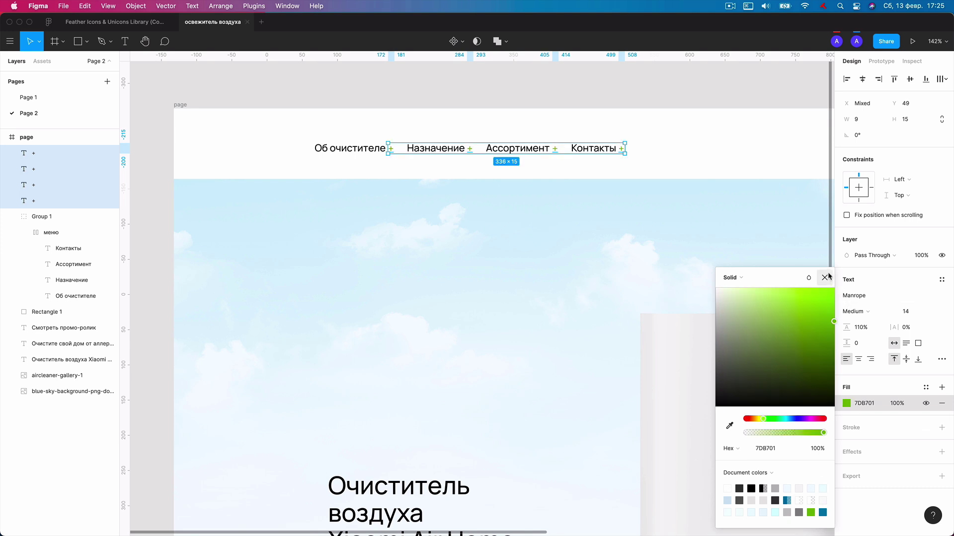
{"action": "left_click", "coordinate": [926, 388]}
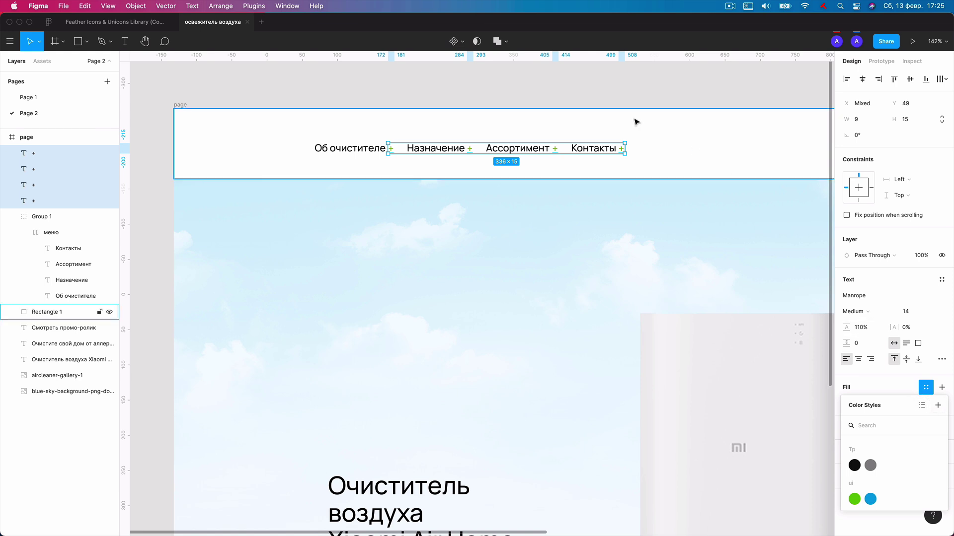
{"action": "left_click", "coordinate": [625, 94]}
Move the four plus markers into Group 1 alongside the menu items.
{"action": "scroll", "coordinate": [626, 93], "scroll_direction": "down", "scroll_amount": 3}
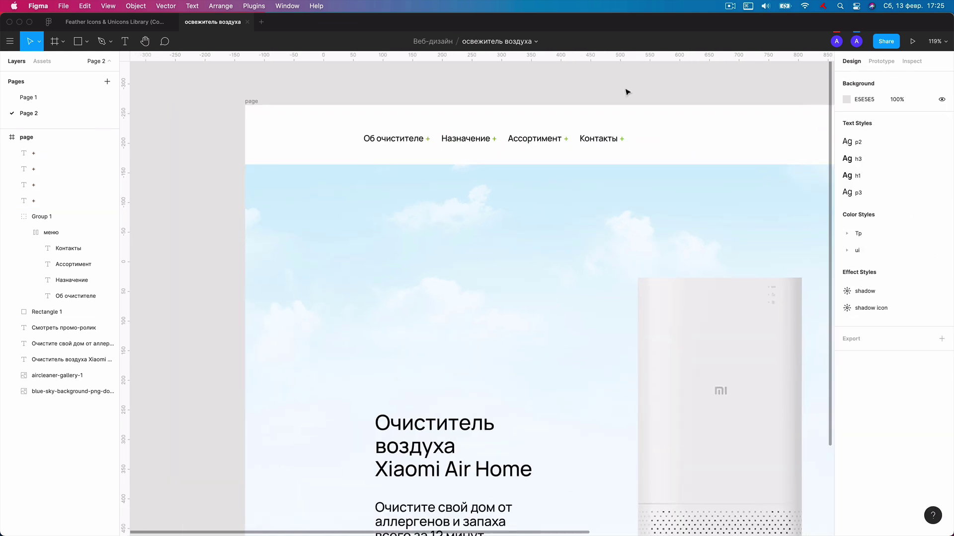
{"action": "scroll", "coordinate": [631, 94], "scroll_direction": "right", "scroll_amount": 3}
{"action": "left_click_drag", "start_coordinate": [258, 145], "coordinate": [546, 166]}
{"action": "key", "text": "Up"}
{"action": "key", "text": "Up"}
{"action": "key", "text": "Up"}
{"action": "key", "text": "Up"}
{"action": "key", "text": "Up"}
{"action": "key", "text": "Up"}
{"action": "key", "text": "Up"}
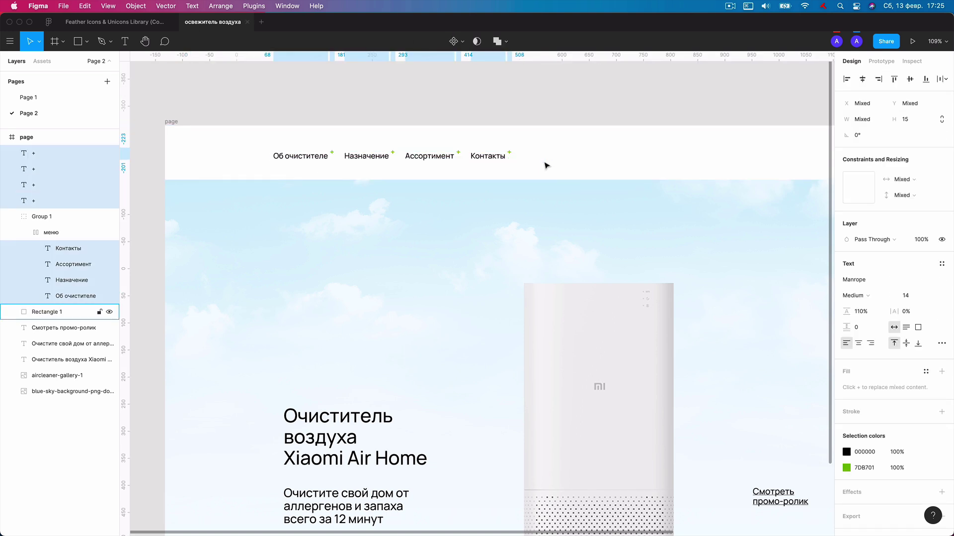
{"action": "key", "text": "Down"}
{"action": "key", "text": "Down"}
{"action": "key", "text": "Down"}
{"action": "key", "text": "Down"}
{"action": "key", "text": "Down"}
{"action": "key", "text": "Down"}
{"action": "key", "text": "Down"}
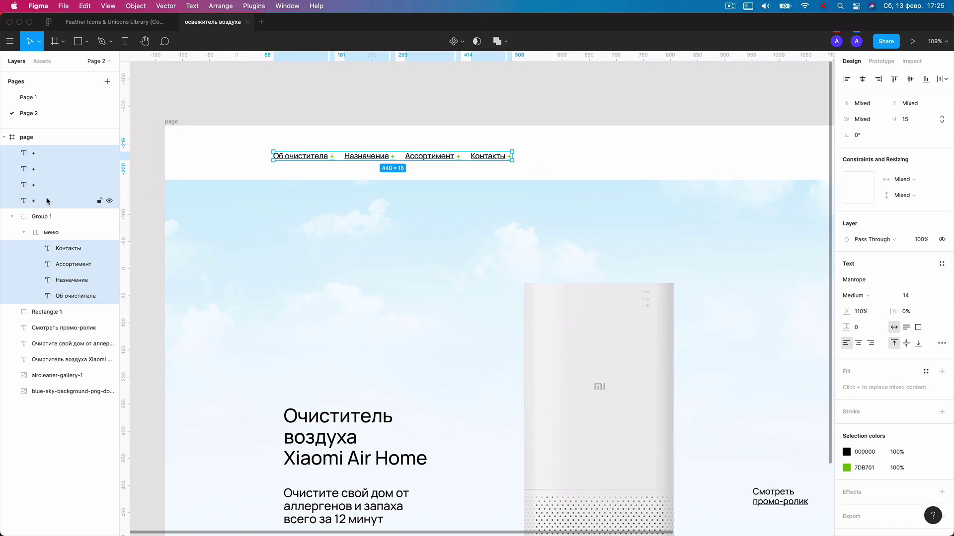
{"action": "left_click_drag", "start_coordinate": [53, 231], "coordinate": [55, 232]}
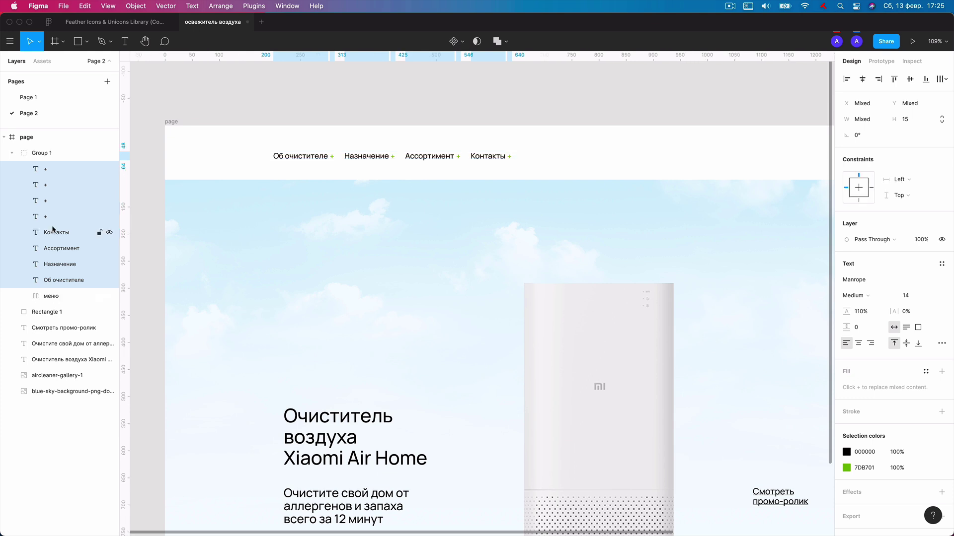
Rename the combined group 'Меню' and nudge it up slightly.
{"action": "left_click", "coordinate": [44, 154]}
{"action": "double_click", "coordinate": [44, 155]}
{"action": "type", "text": "Меню"}
{"action": "key", "text": "Return"}
{"action": "key", "text": "Up"}
{"action": "key", "text": "Up"}
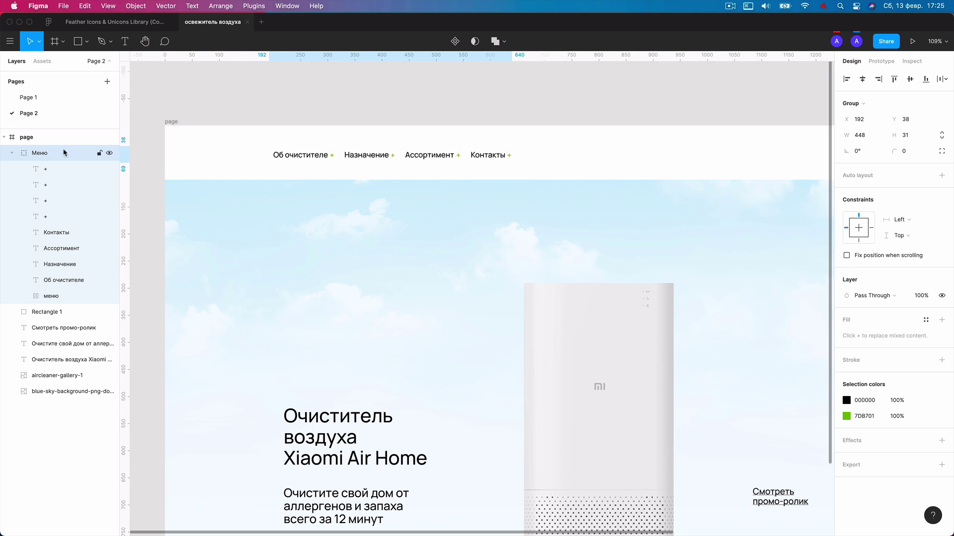
Place a copy of the Контакты label at the right end of the header.
{"action": "left_click", "coordinate": [469, 85]}
{"action": "scroll", "coordinate": [469, 85], "scroll_direction": "down", "scroll_amount": 2}
{"action": "left_click_drag", "start_coordinate": [469, 84], "coordinate": [439, 94]}
{"action": "scroll", "coordinate": [440, 94], "scroll_direction": "down", "scroll_amount": 2}
{"action": "left_click", "coordinate": [342, 145], "text": "super"}
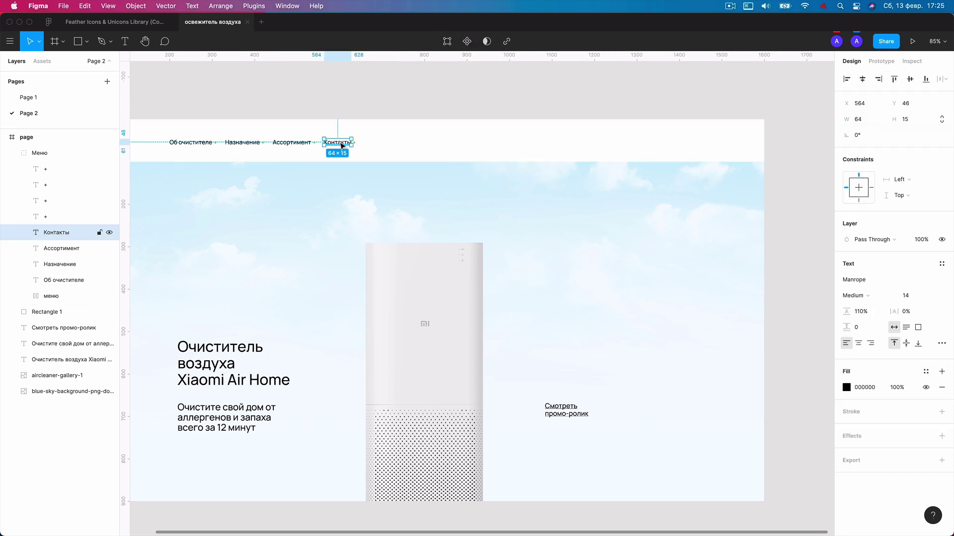
{"action": "left_click_drag", "start_coordinate": [380, 147], "coordinate": [680, 146]}
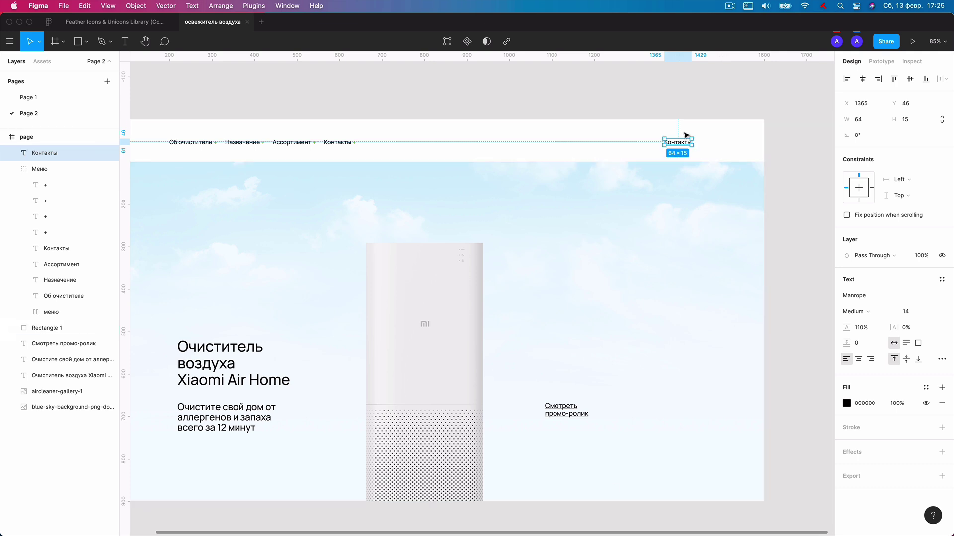
Replace the copied text with the company phone number and make it SemiBold.
{"action": "double_click", "coordinate": [682, 144]}
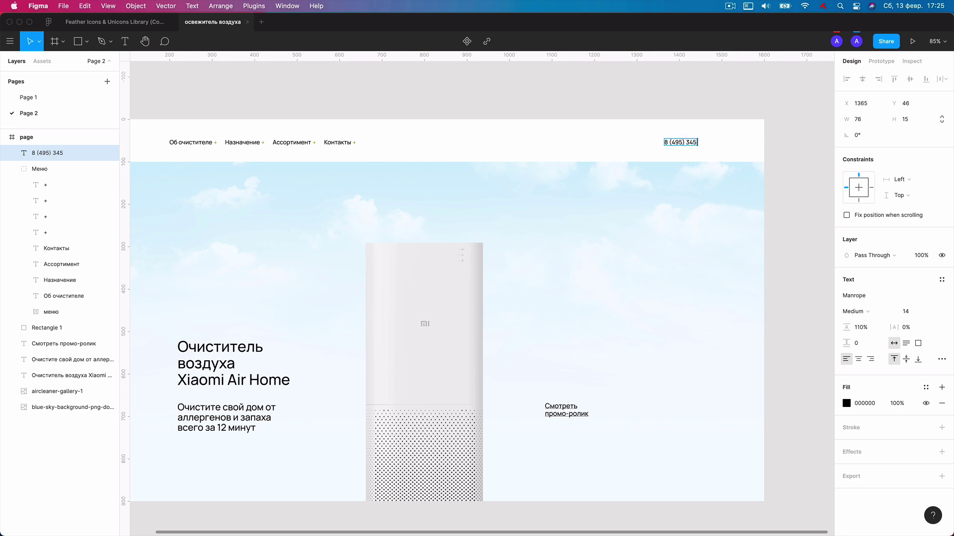
{"action": "key", "text": "Escape"}
{"action": "scroll", "coordinate": [690, 148], "scroll_direction": "up", "scroll_amount": 2}
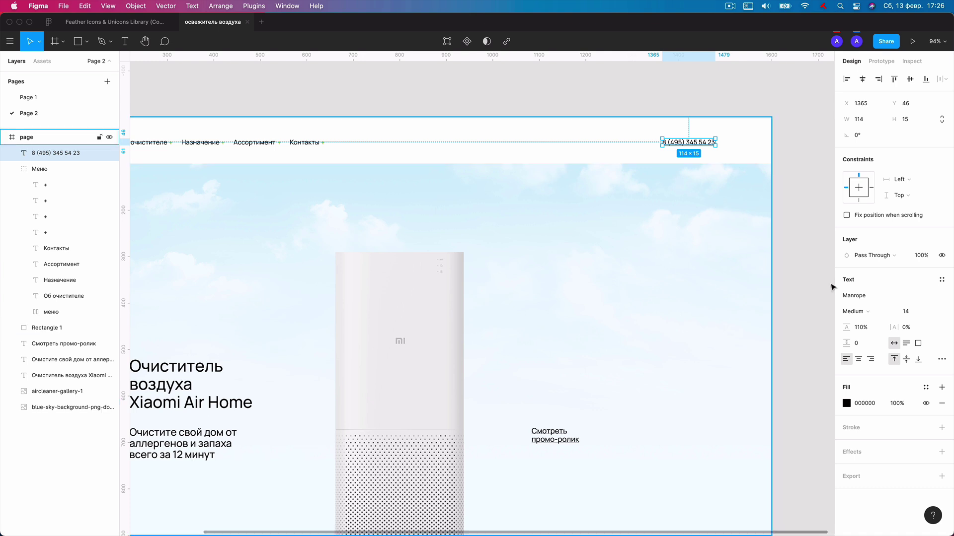
{"action": "left_click", "coordinate": [860, 313]}
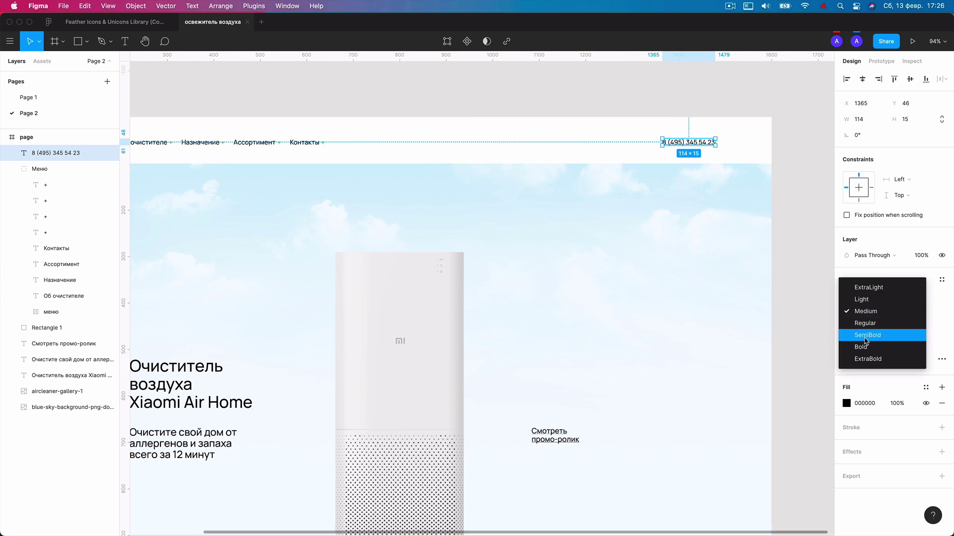
{"action": "left_click", "coordinate": [867, 335]}
{"action": "left_click", "coordinate": [676, 97]}
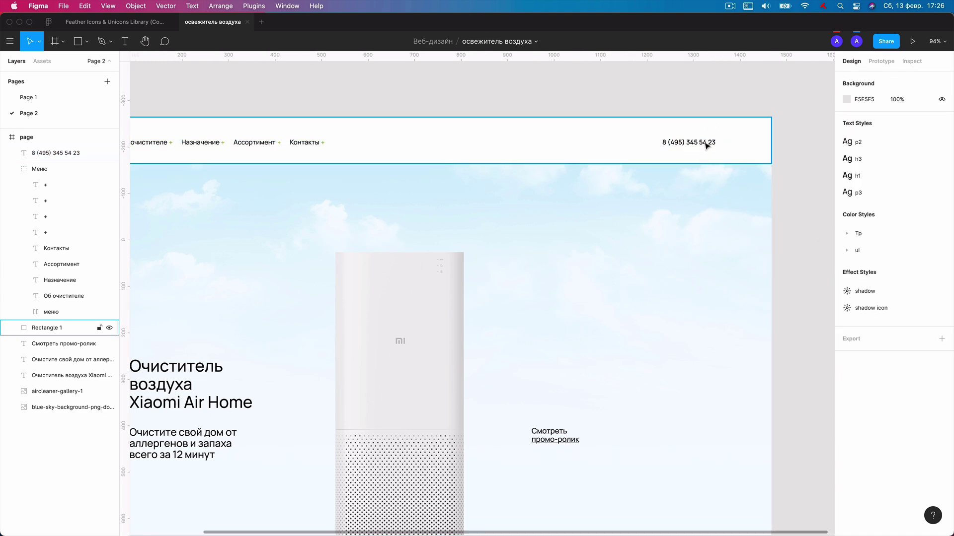
Select the phone icon in the Feather Icons & Unicons Library file.
{"action": "left_click", "coordinate": [131, 22]}
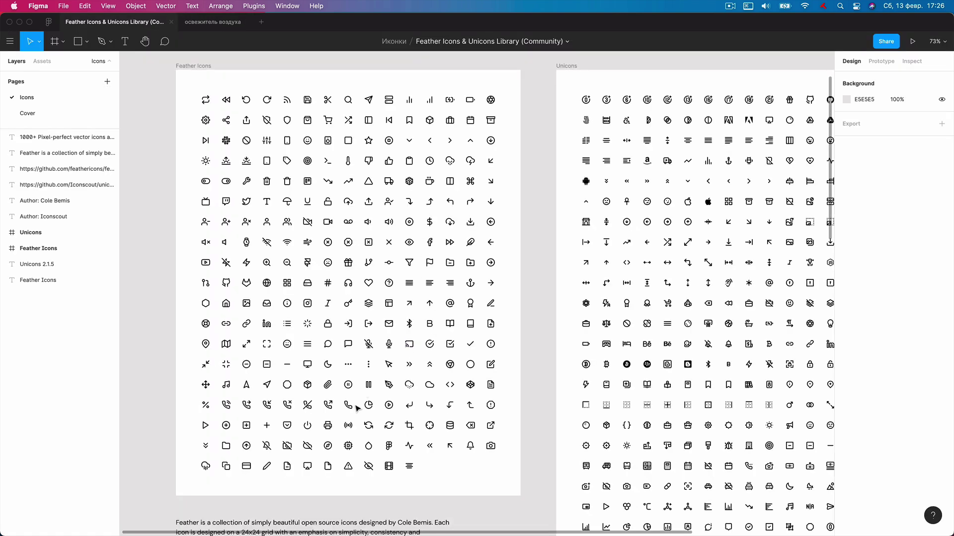
{"action": "scroll", "coordinate": [347, 405], "scroll_direction": "up", "scroll_amount": 3}
{"action": "scroll", "coordinate": [344, 404], "scroll_direction": "up", "scroll_amount": 5}
{"action": "left_click", "coordinate": [351, 410]}
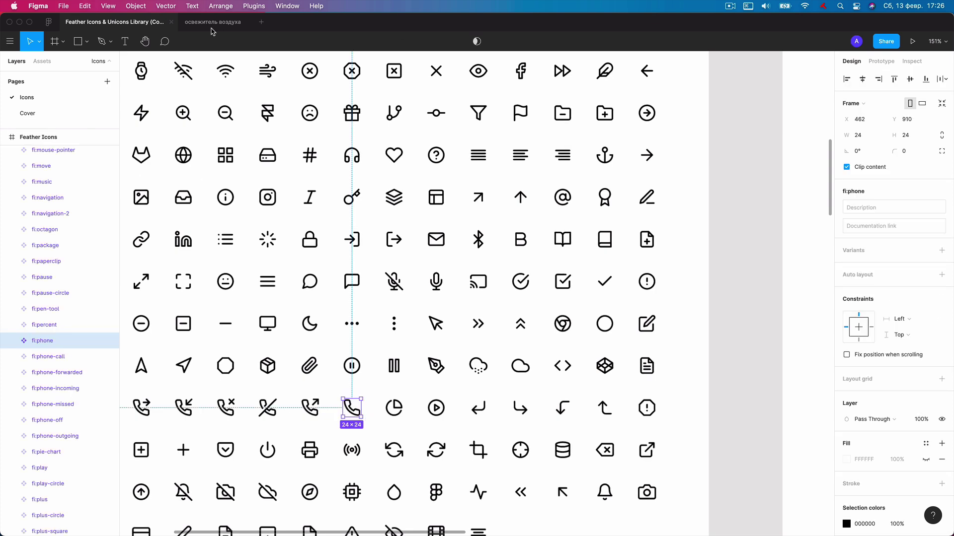
Paste the fi:phone icon into the header just left of the phone number.
{"action": "left_click", "coordinate": [213, 22]}
{"action": "left_click", "coordinate": [636, 144]}
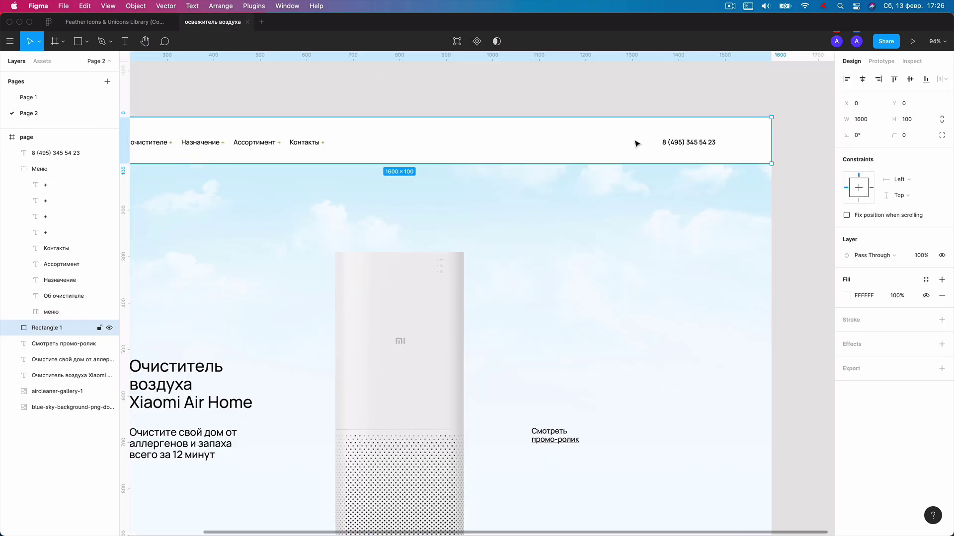
{"action": "key", "text": "super+v"}
{"action": "left_click_drag", "start_coordinate": [249, 328], "coordinate": [653, 144]}
{"action": "left_click", "coordinate": [681, 88]}
Select all header items together and nudge them up a little.
{"action": "scroll", "coordinate": [681, 89], "scroll_direction": "down", "scroll_amount": 1}
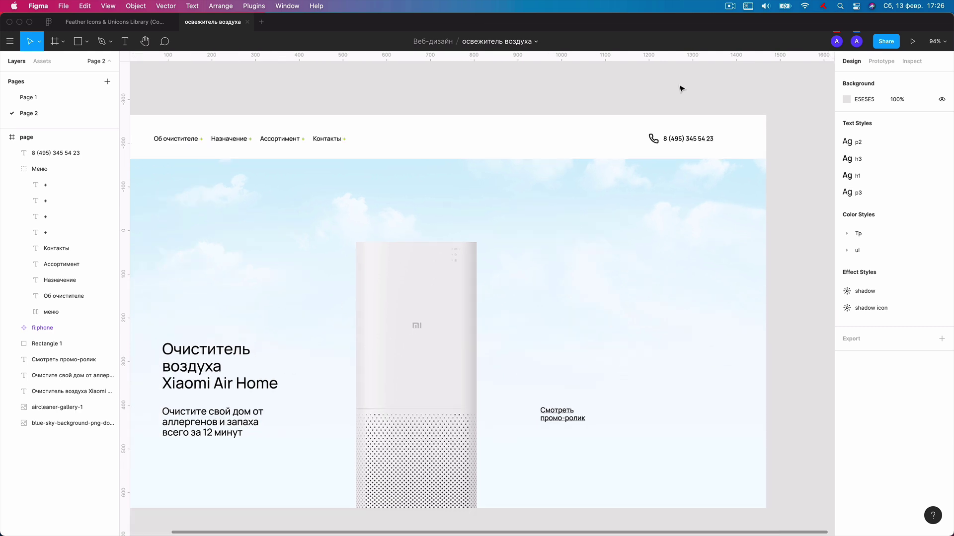
{"action": "scroll", "coordinate": [487, 92], "scroll_direction": "left", "scroll_amount": 3}
{"action": "left_click_drag", "start_coordinate": [213, 136], "coordinate": [813, 168]}
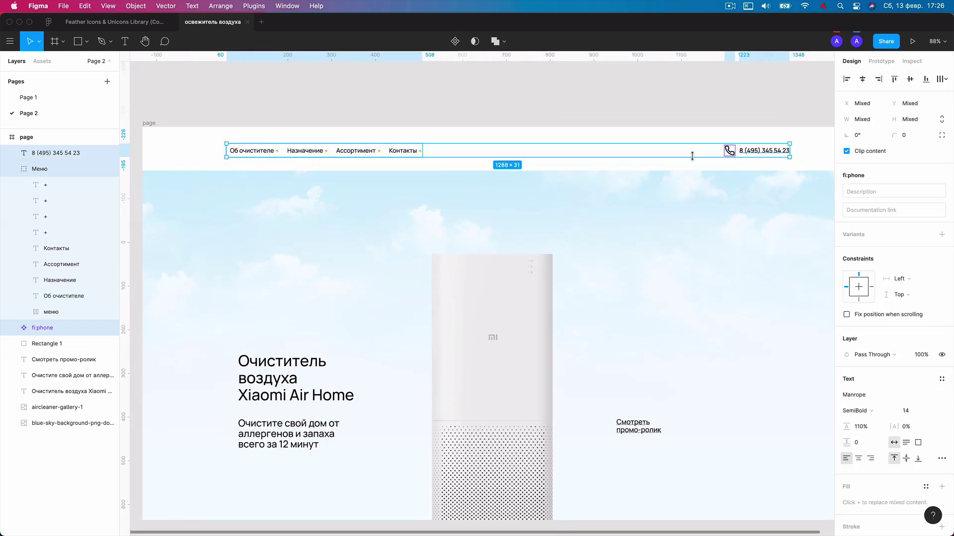
{"action": "key", "text": "Up"}
{"action": "key", "text": "Up"}
{"action": "key", "text": "Up"}
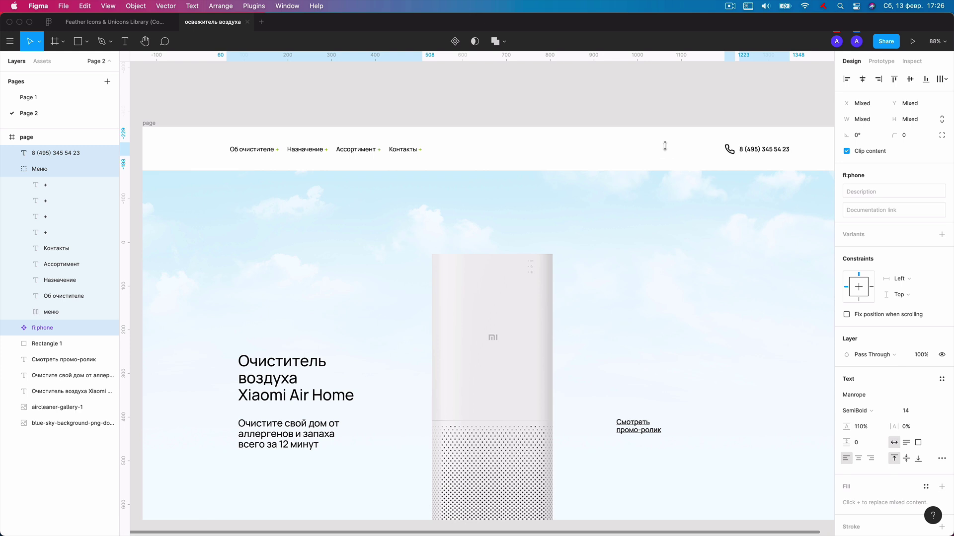
{"action": "key", "text": "Up"}
{"action": "key", "text": "Up"}
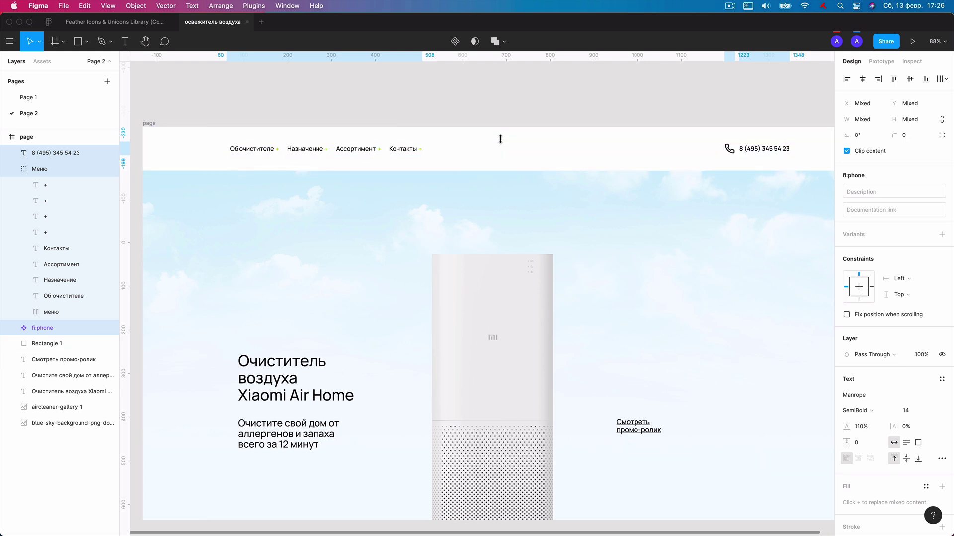
{"action": "left_click", "coordinate": [542, 99]}
Fit the whole hero page in view, inspect the purifier image, then switch to the browser.
{"action": "scroll", "coordinate": [538, 107], "scroll_direction": "down", "scroll_amount": 5}
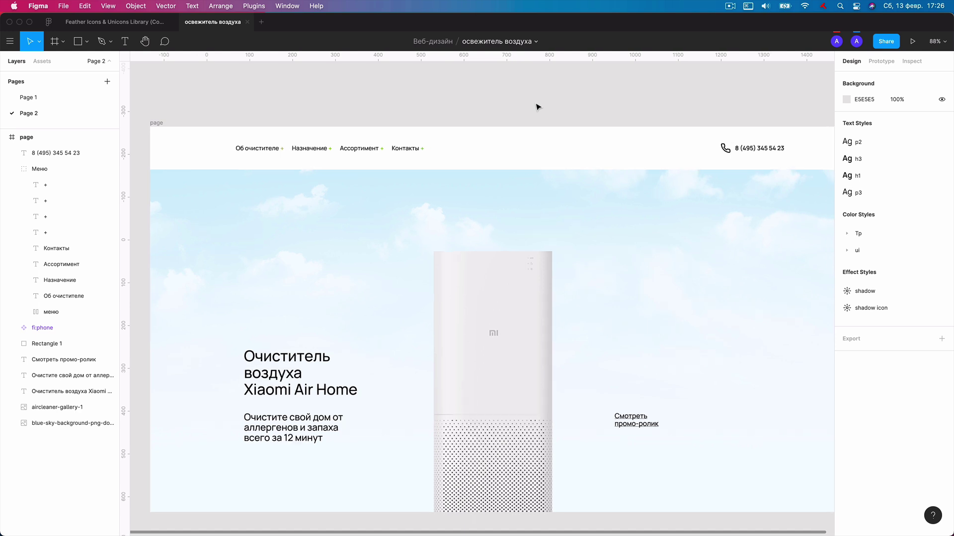
{"action": "key", "text": "super+a"}
{"action": "key", "text": "shift+2"}
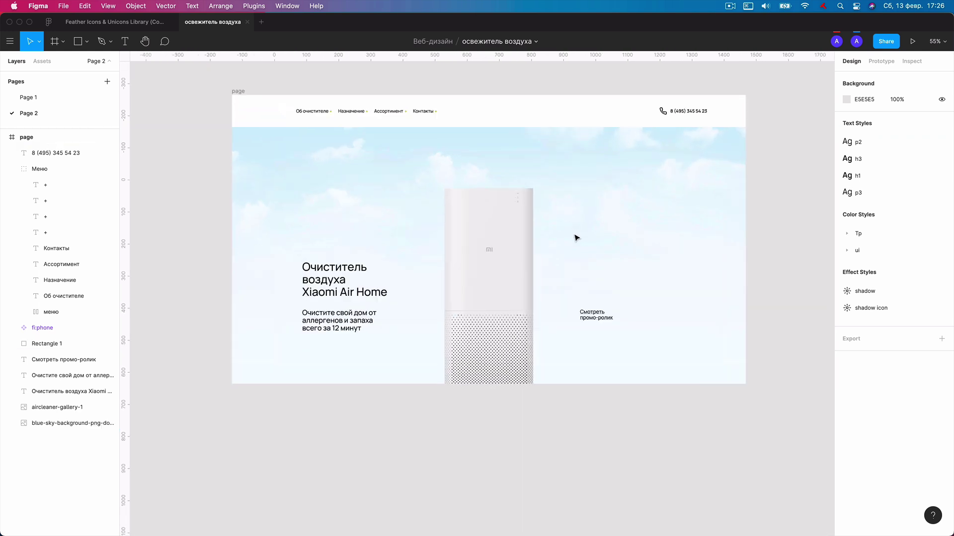
{"action": "left_click", "coordinate": [523, 221]}
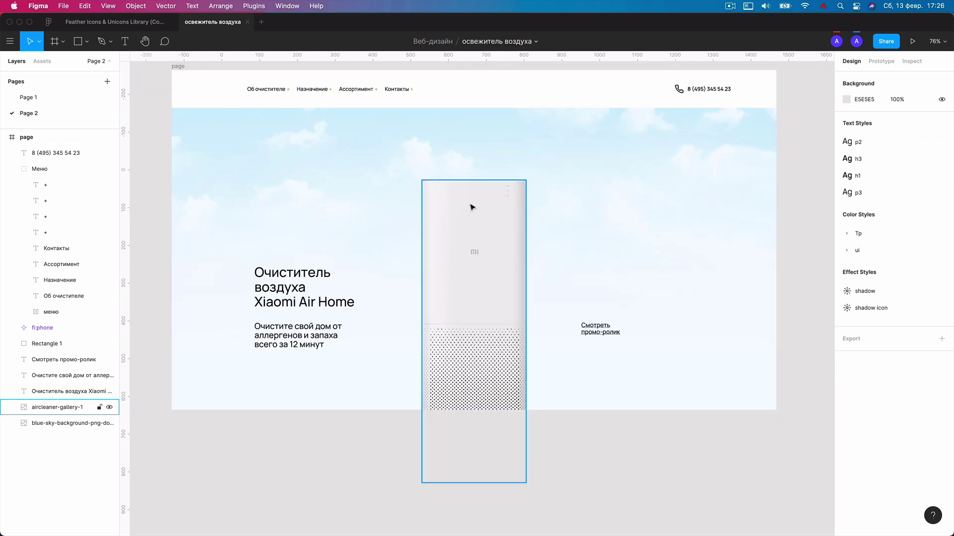
{"action": "key", "text": "Escape"}
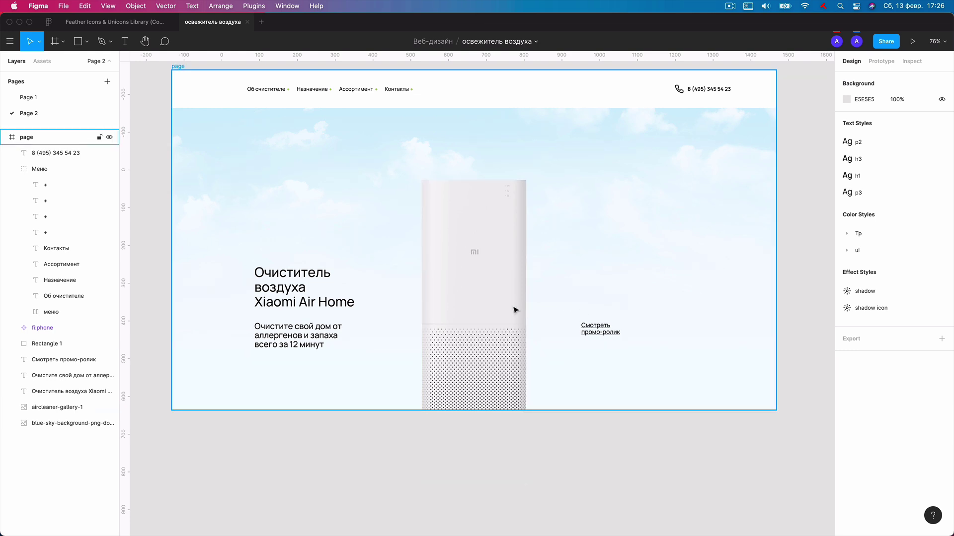
{"action": "key", "text": "Escape"}
{"action": "scroll", "coordinate": [545, 276], "scroll_direction": "down", "scroll_amount": 5}
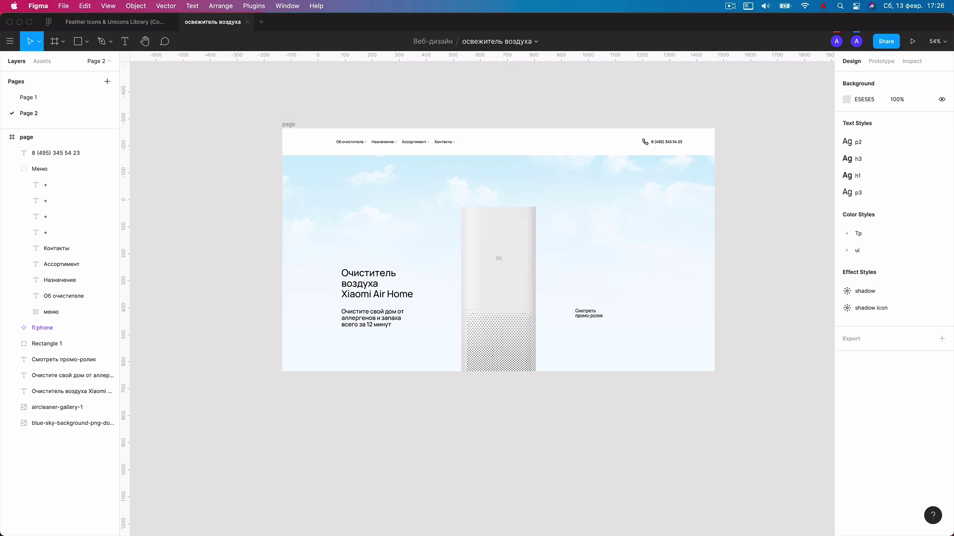
{"action": "key", "text": "super+Tab"}
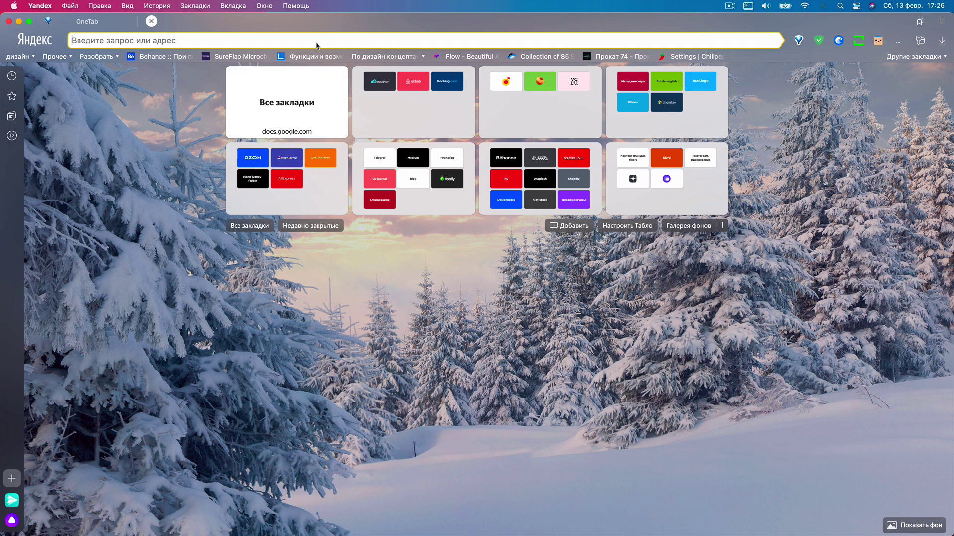
Search images for 'листья isolated'.
{"action": "type", "text": "листья"}
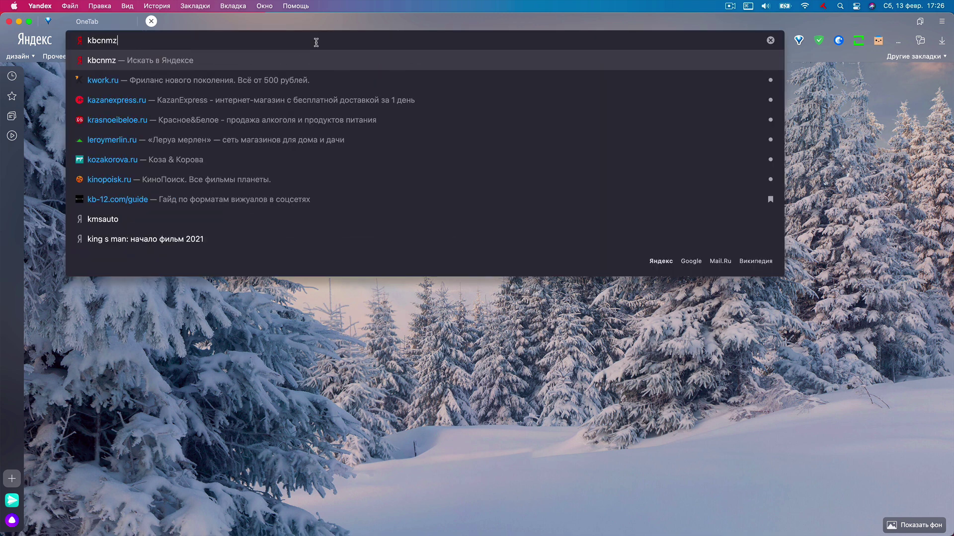
{"action": "type", "text": " шыщд"}
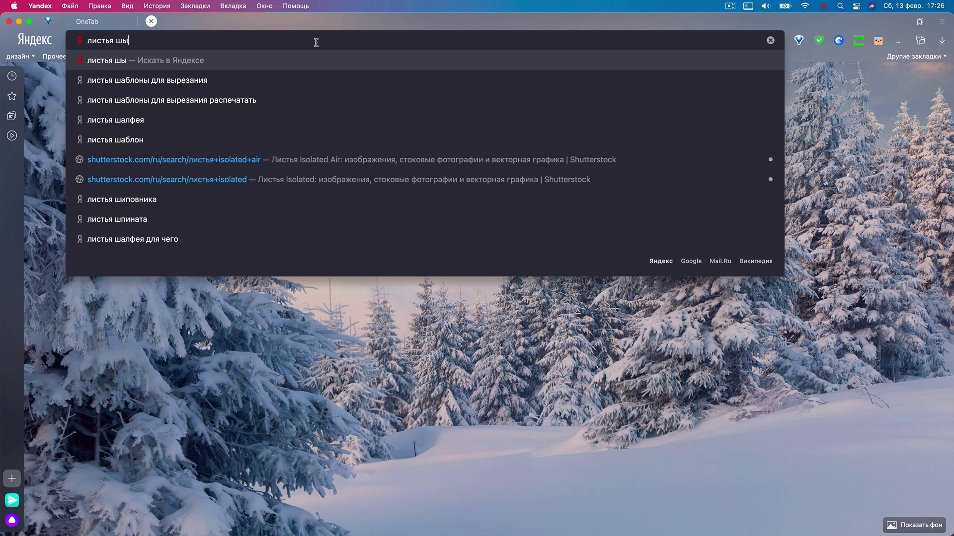
{"action": "key", "text": "BackSpace"}
{"action": "key", "text": "BackSpace"}
{"action": "key", "text": "BackSpace"}
{"action": "key", "text": "BackSpace"}
{"action": "type", "text": "isolated"}
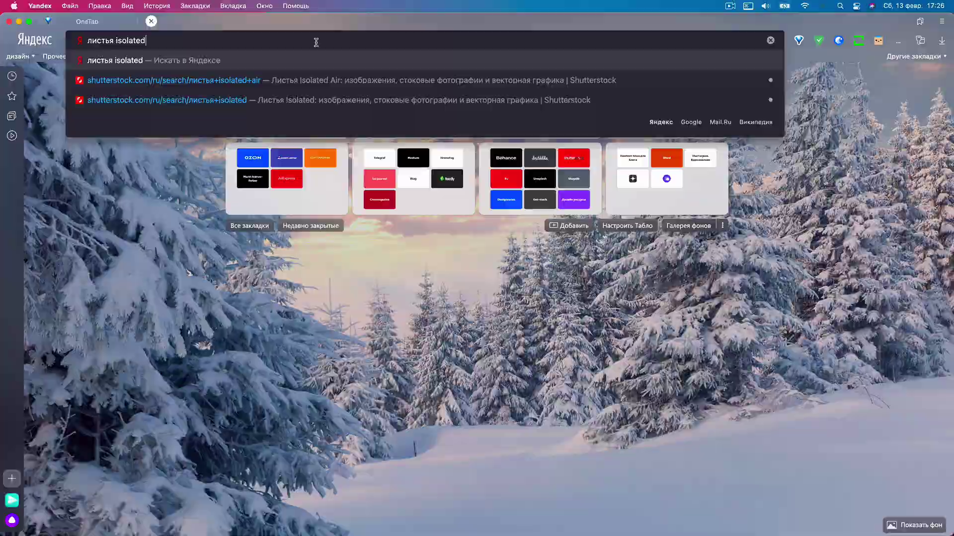
{"action": "key", "text": "Return"}
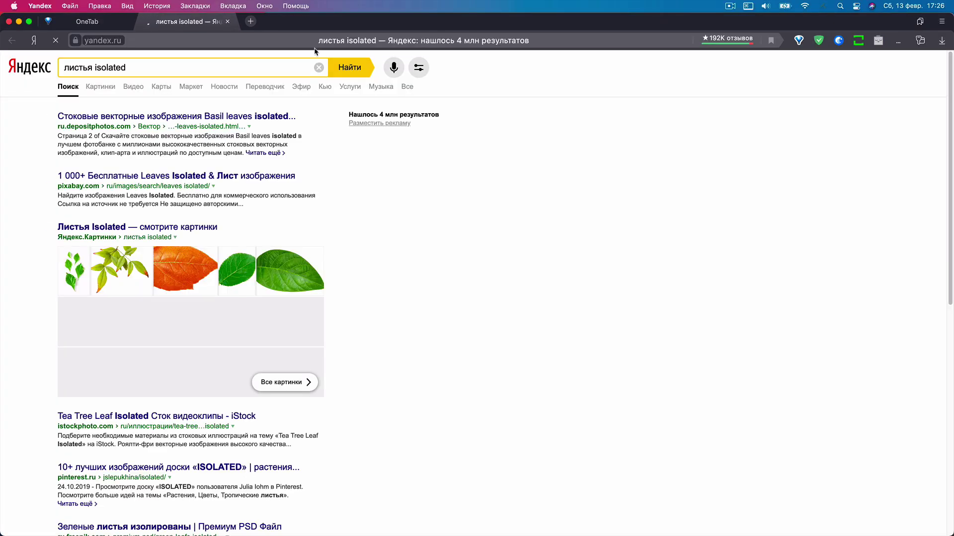
{"action": "left_click", "coordinate": [105, 92]}
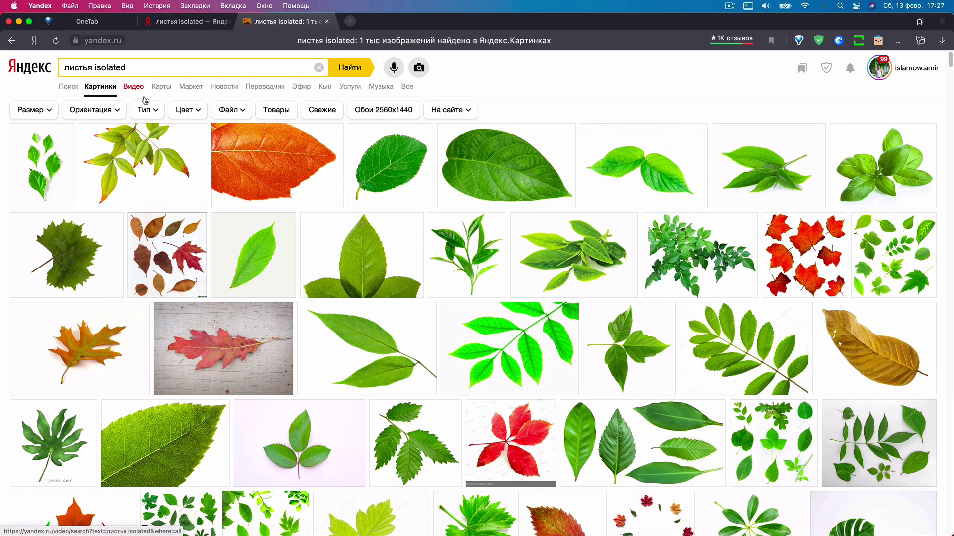
Filter the image results to large PNG files.
{"action": "left_click", "coordinate": [229, 120]}
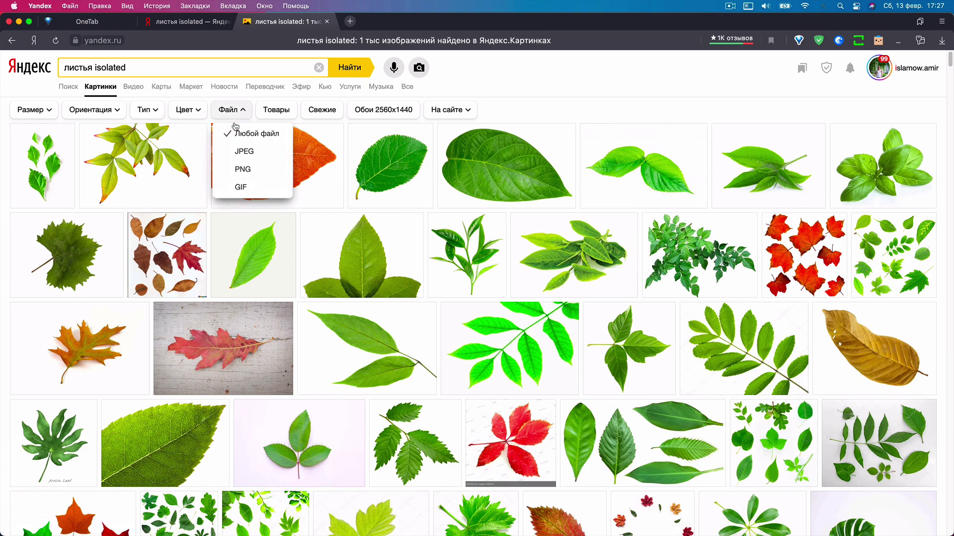
{"action": "left_click", "coordinate": [253, 170]}
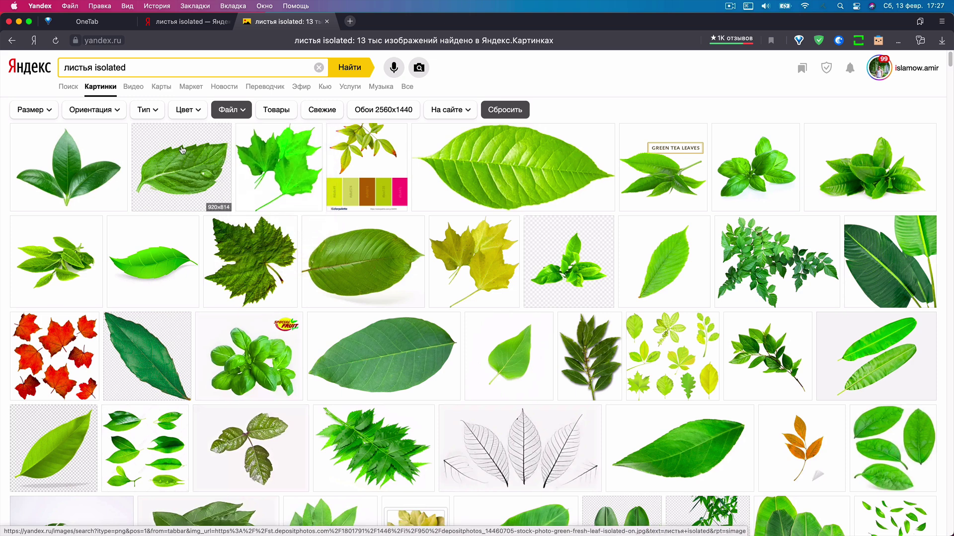
{"action": "mouse_move", "coordinate": [182, 146]}
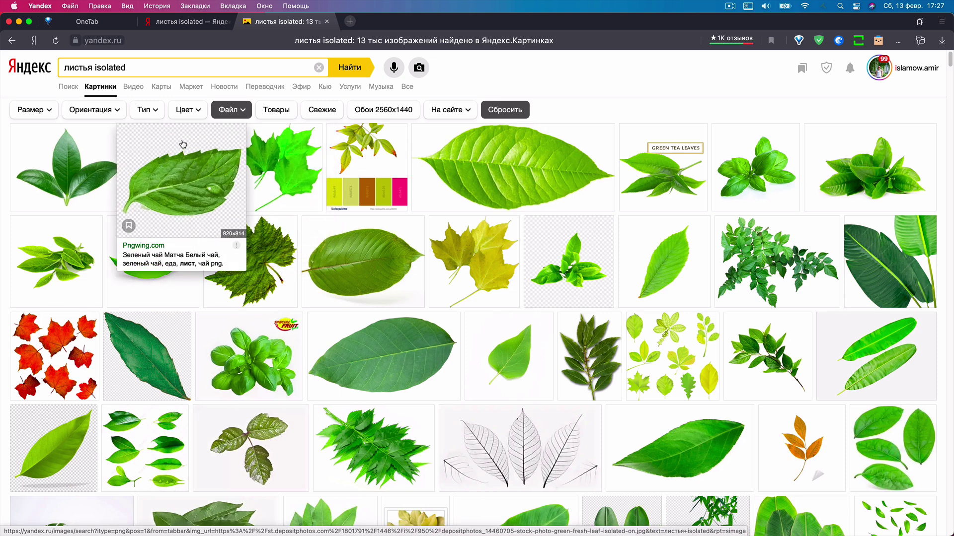
{"action": "left_click", "coordinate": [44, 114]}
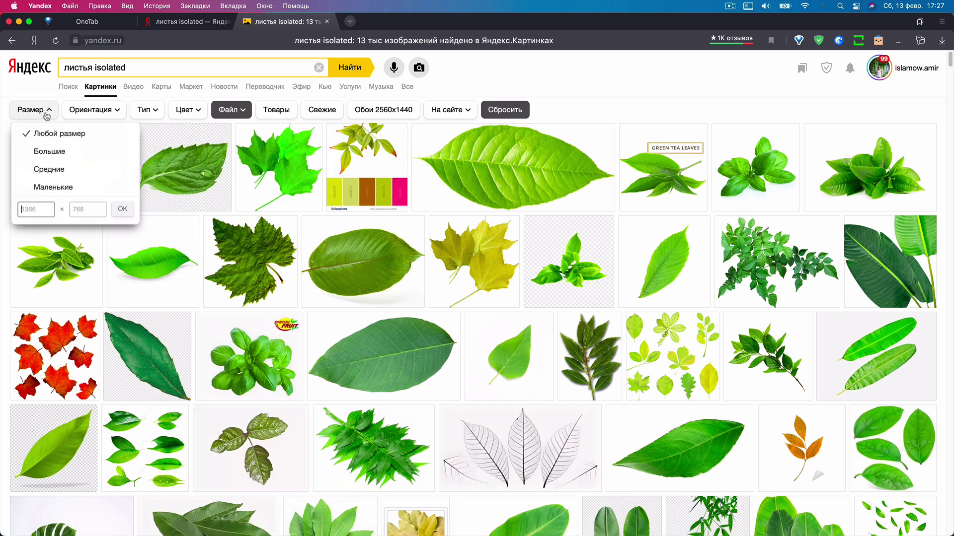
{"action": "left_click", "coordinate": [65, 155]}
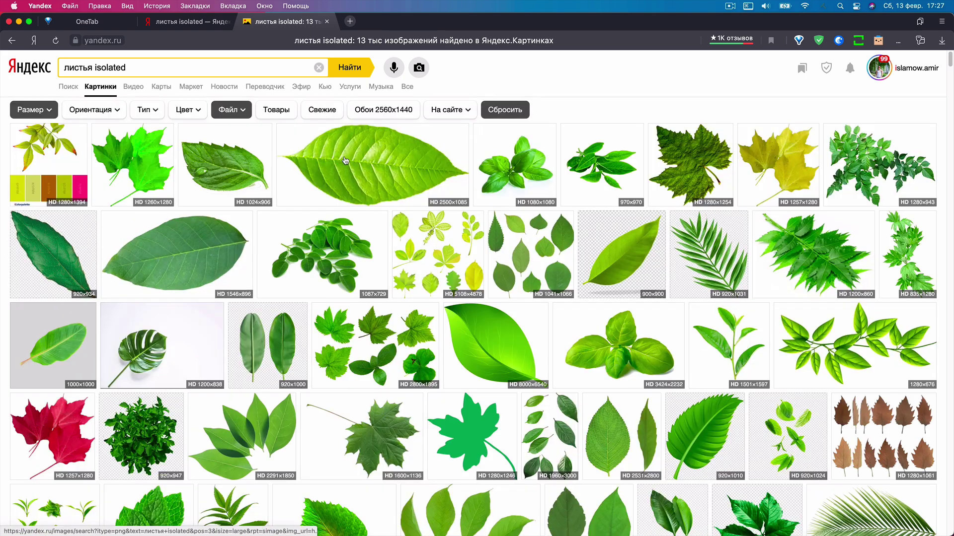
Preview the HD green leaves image, then quit the browser.
{"action": "mouse_move", "coordinate": [345, 160]}
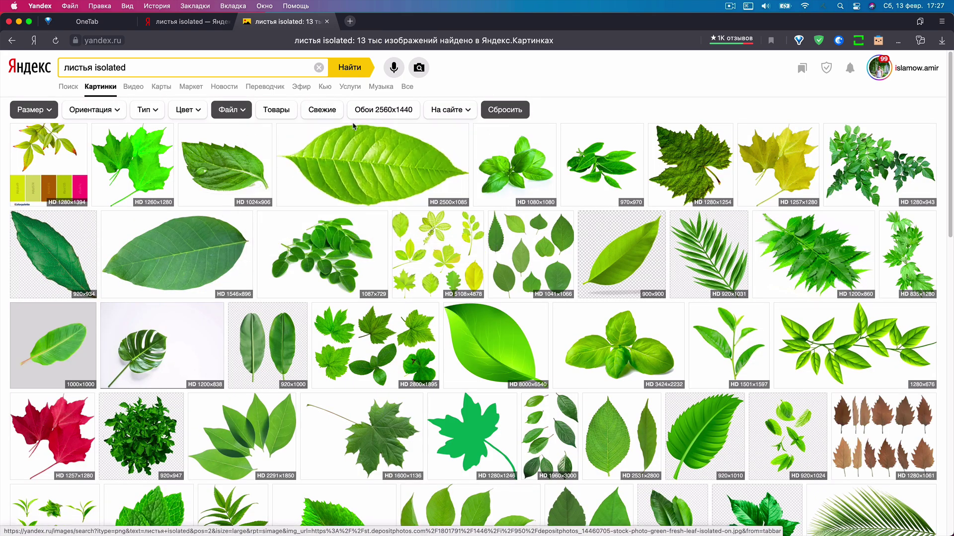
{"action": "scroll", "coordinate": [327, 202], "scroll_direction": "down", "scroll_amount": 2}
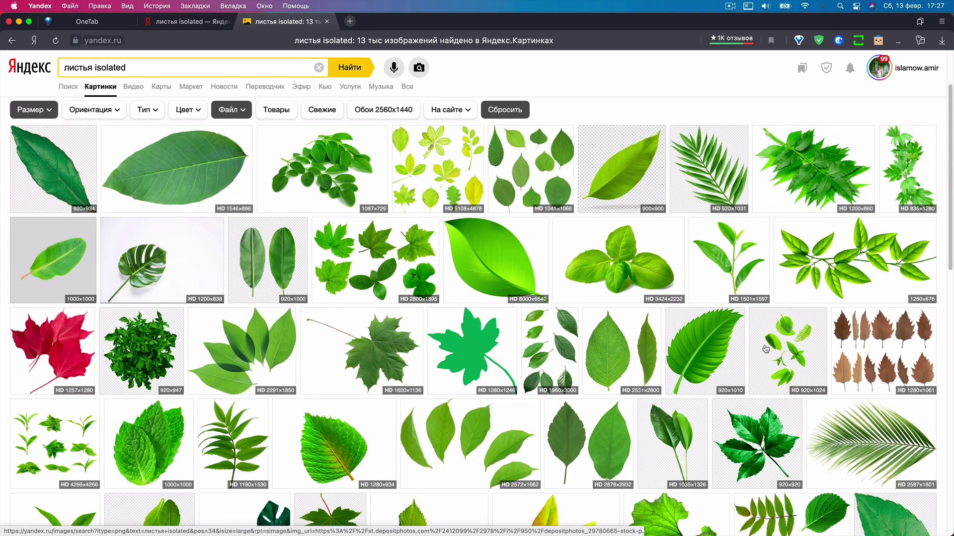
{"action": "left_click", "coordinate": [551, 338]}
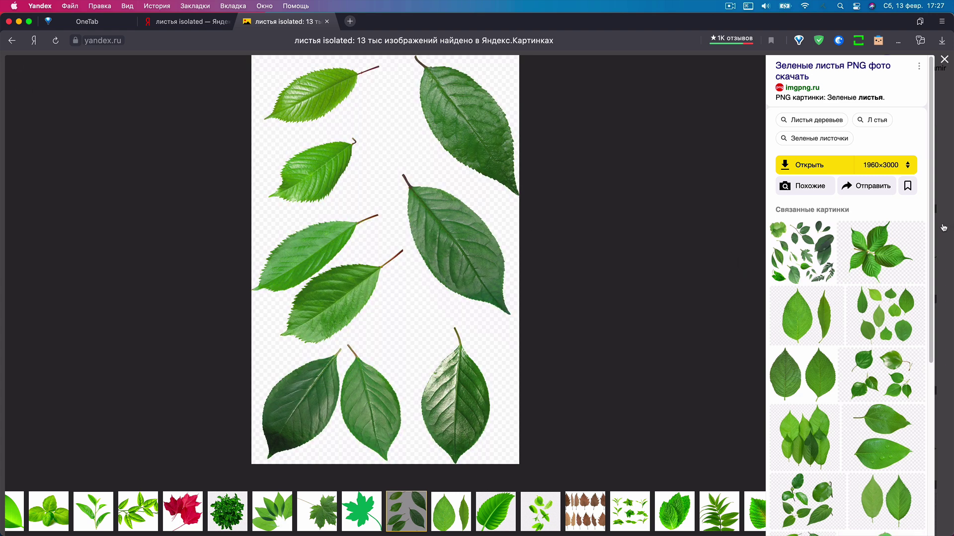
{"action": "key", "text": "Escape"}
{"action": "key", "text": "super+q"}
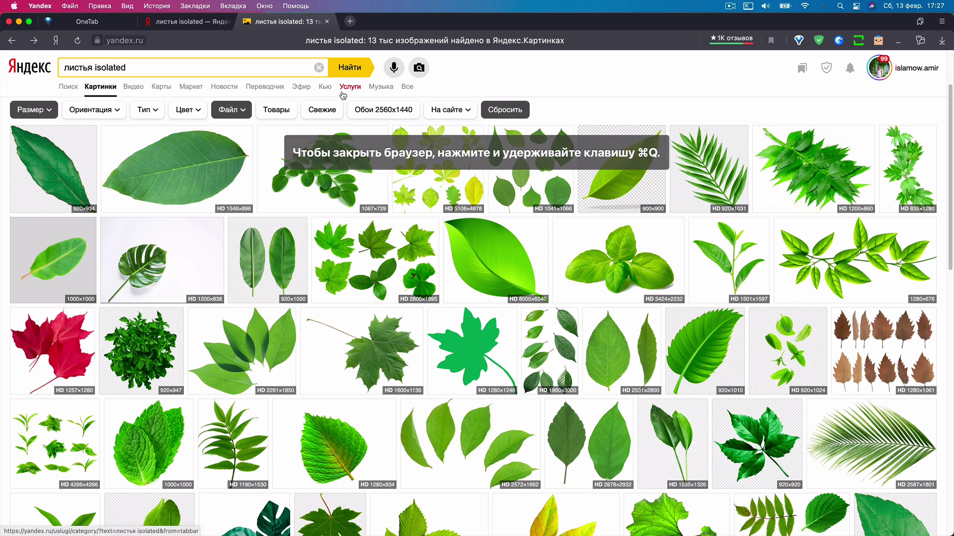
{"action": "key", "text": "super+q"}
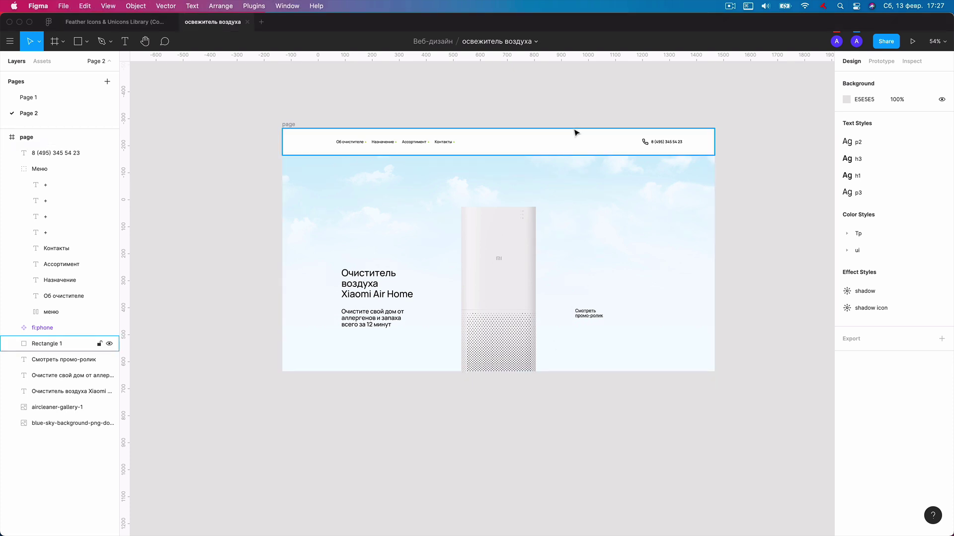
Paste the three leaf images and place them over the air purifier.
{"action": "scroll", "coordinate": [571, 132], "scroll_direction": "up", "scroll_amount": 1}
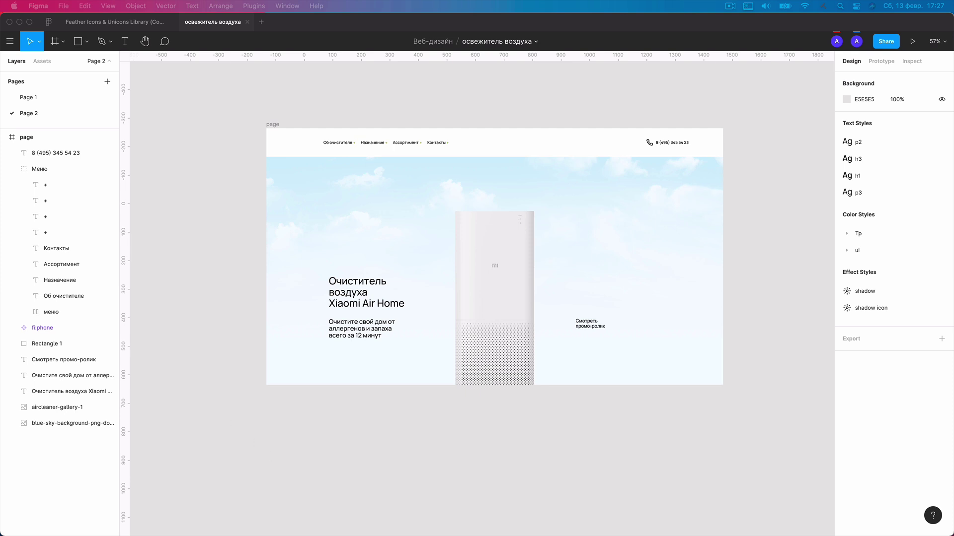
{"action": "scroll", "coordinate": [522, 187], "scroll_direction": "up", "scroll_amount": 1}
{"action": "key", "text": "super+v"}
{"action": "left_click_drag", "start_coordinate": [521, 188], "coordinate": [520, 228]}
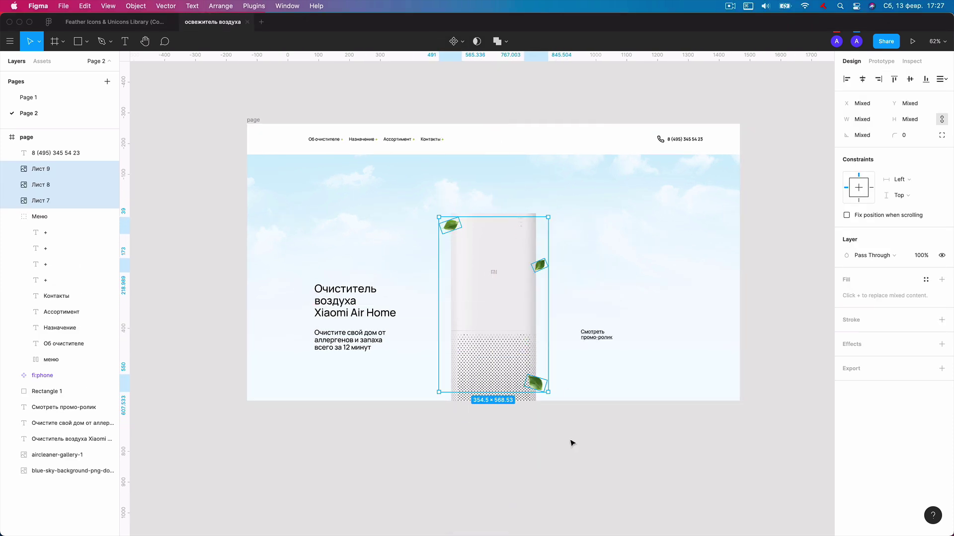
{"action": "left_click", "coordinate": [571, 442]}
{"action": "scroll", "coordinate": [495, 243], "scroll_direction": "up", "scroll_amount": 1}
{"action": "scroll", "coordinate": [495, 243], "scroll_direction": "up", "scroll_amount": 1}
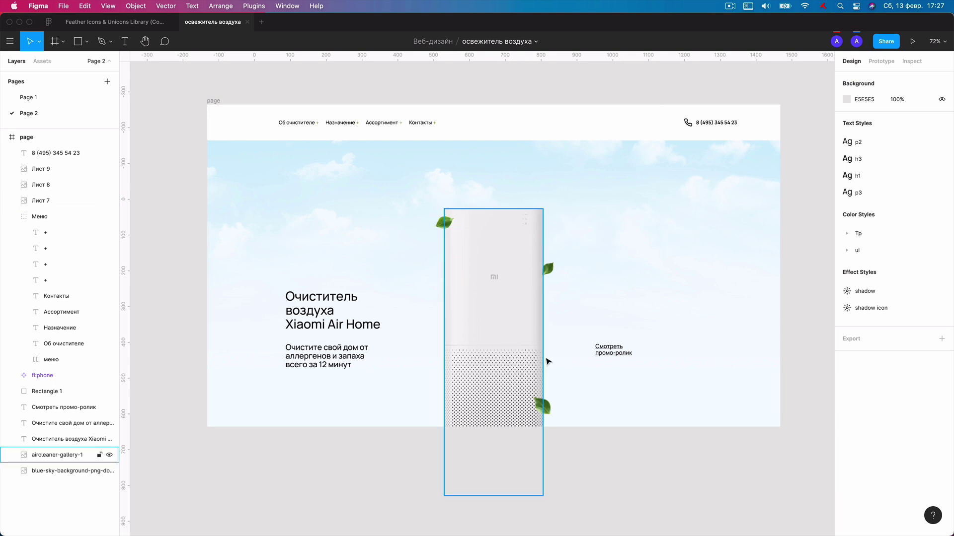
Nudge leaf Лист 9 upward and check the image fill of leaves Лист 8 and Лист 7.
{"action": "left_click", "coordinate": [545, 412]}
{"action": "key", "text": "shift+Up"}
{"action": "key", "text": "shift+Up"}
{"action": "key", "text": "shift+Up"}
{"action": "key", "text": "shift+Up"}
{"action": "key", "text": "shift+Up"}
{"action": "key", "text": "shift+Up"}
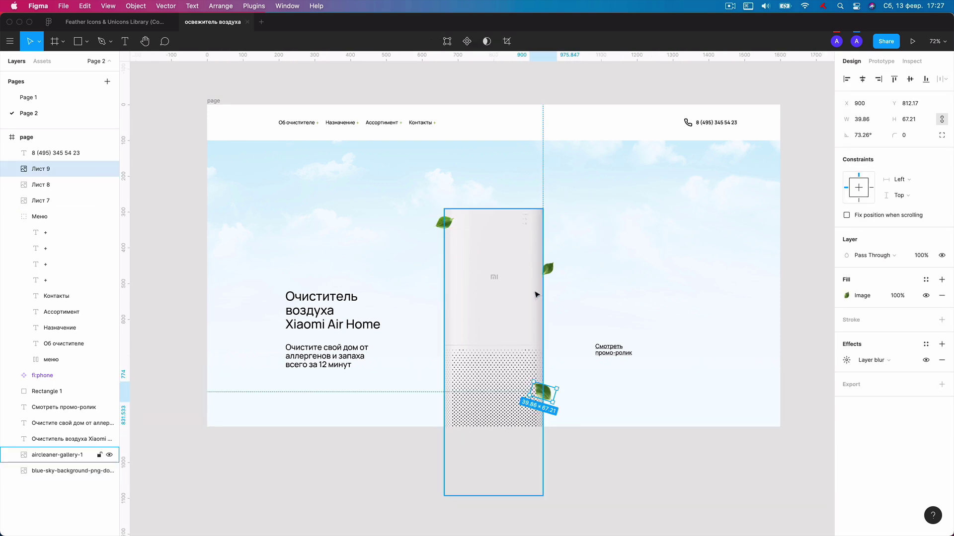
{"action": "left_click", "coordinate": [547, 271]}
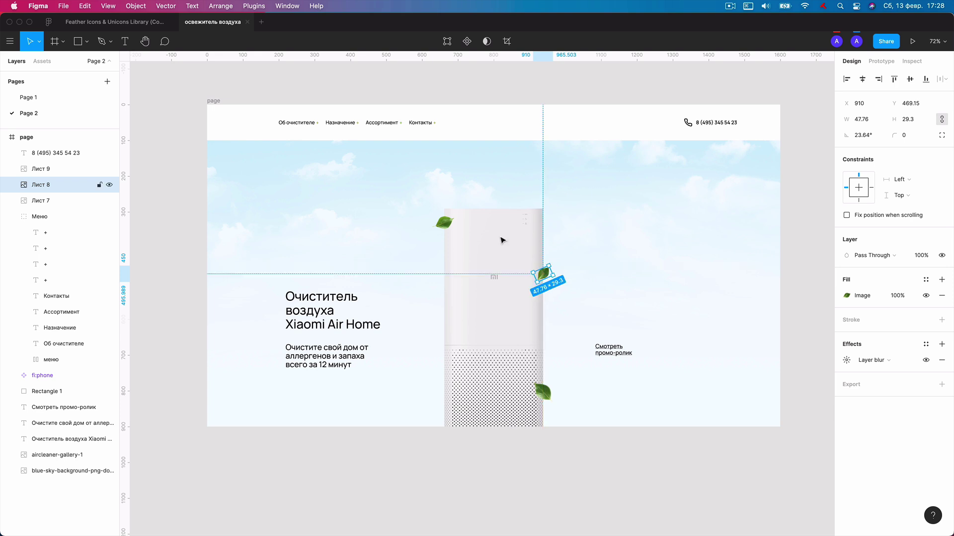
{"action": "left_click", "coordinate": [443, 222]}
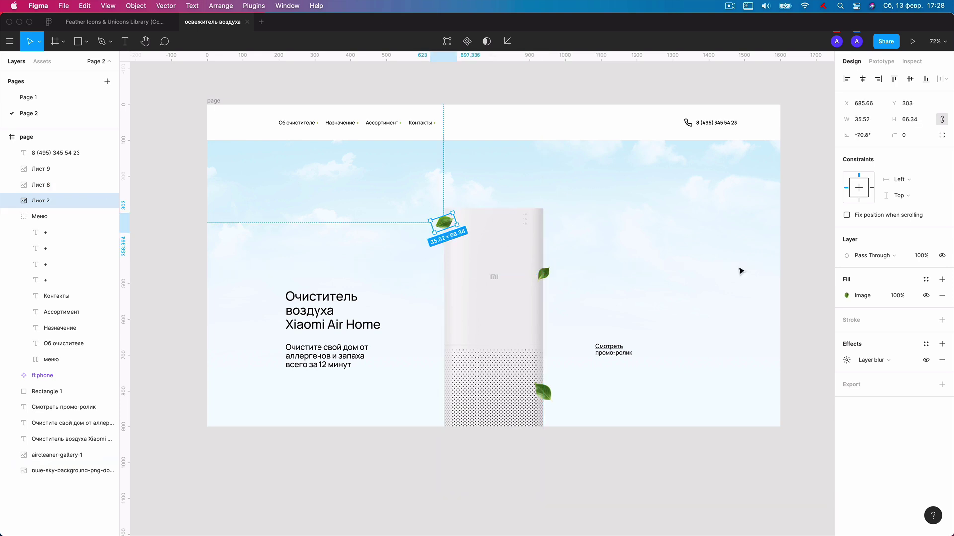
{"action": "left_click", "coordinate": [847, 295]}
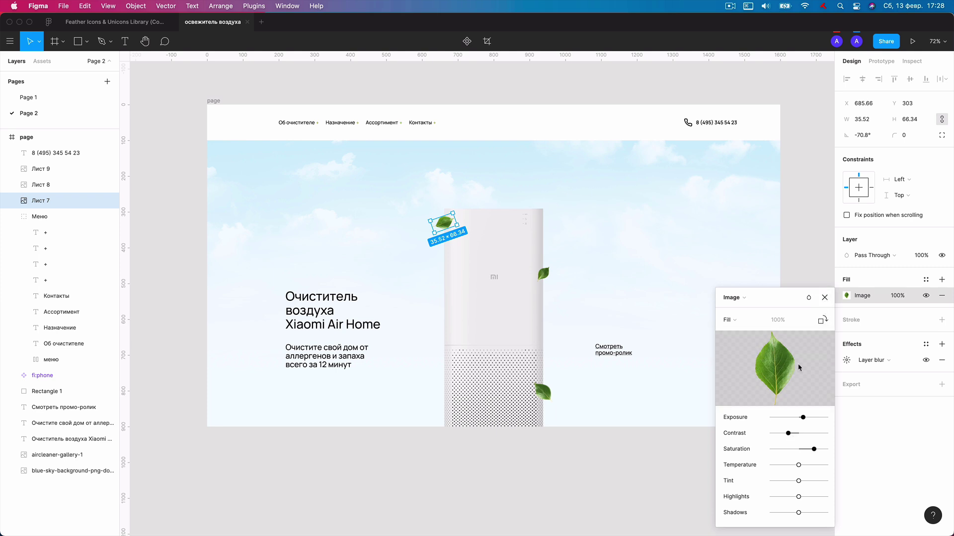
{"action": "mouse_move", "coordinate": [743, 393]}
{"action": "left_click", "coordinate": [825, 298]}
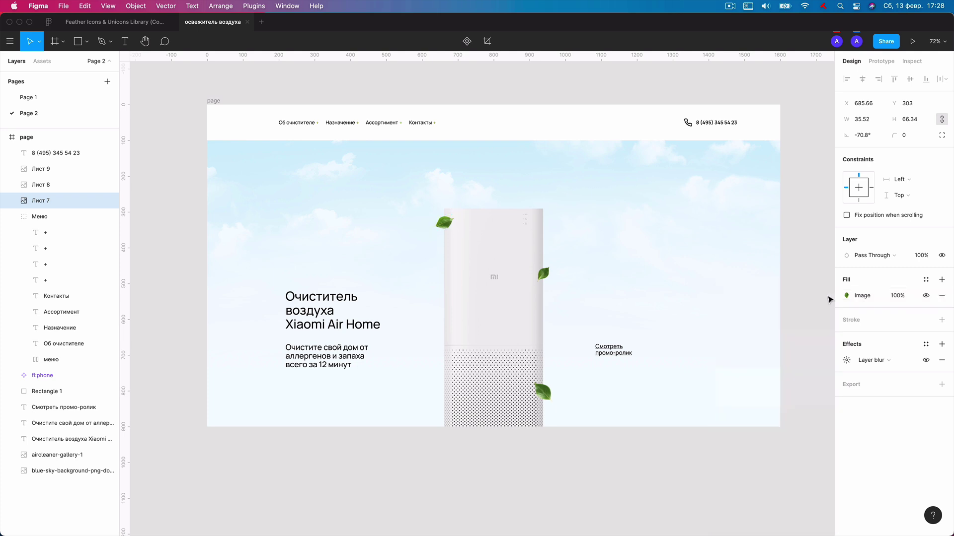
{"action": "left_click", "coordinate": [492, 96]}
{"action": "scroll", "coordinate": [491, 96], "scroll_direction": "down", "scroll_amount": 1}
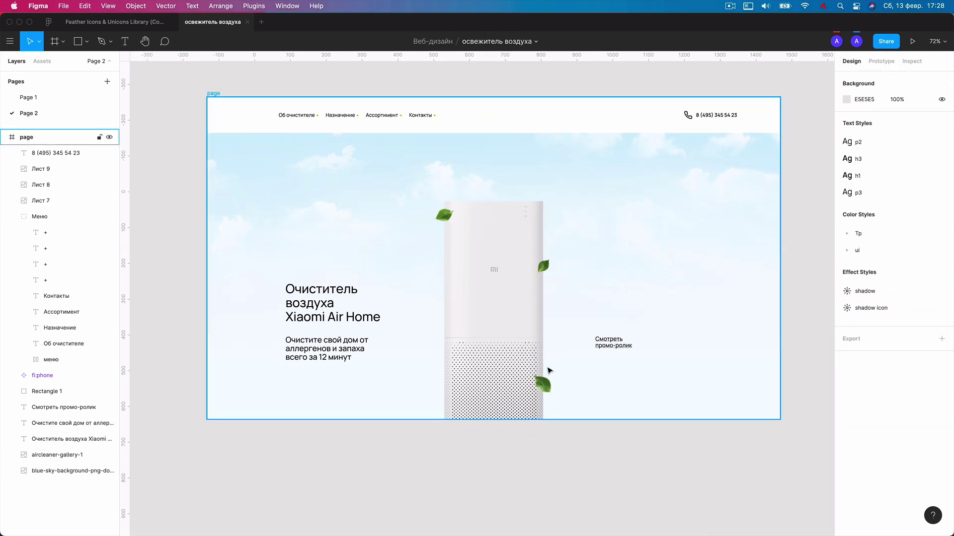
Draw a 50×50 circle beside the 'Смотреть промо-ролик' link.
{"action": "scroll", "coordinate": [605, 365], "scroll_direction": "up", "scroll_amount": 5}
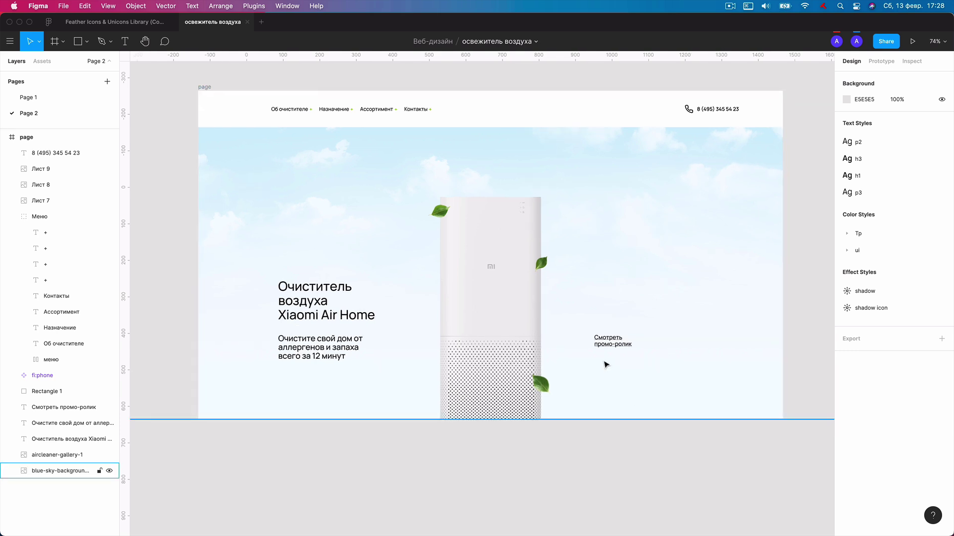
{"action": "scroll", "coordinate": [605, 324], "scroll_direction": "up", "scroll_amount": 5}
{"action": "left_click", "coordinate": [616, 356]}
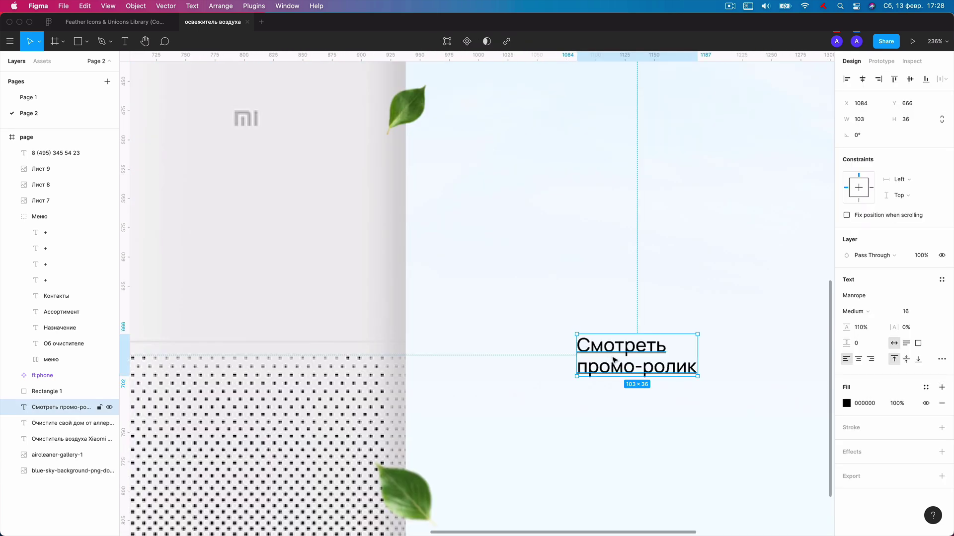
{"action": "key", "text": "o"}
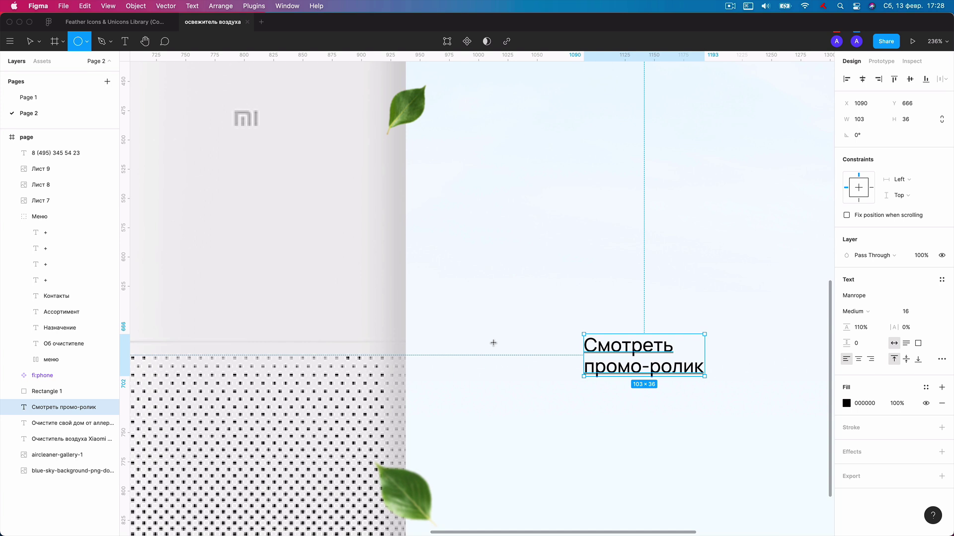
{"action": "left_click", "coordinate": [494, 341]}
{"action": "left_click_drag", "start_coordinate": [434, 284], "coordinate": [544, 353]}
{"action": "left_click", "coordinate": [868, 124]}
{"action": "key", "text": "Return"}
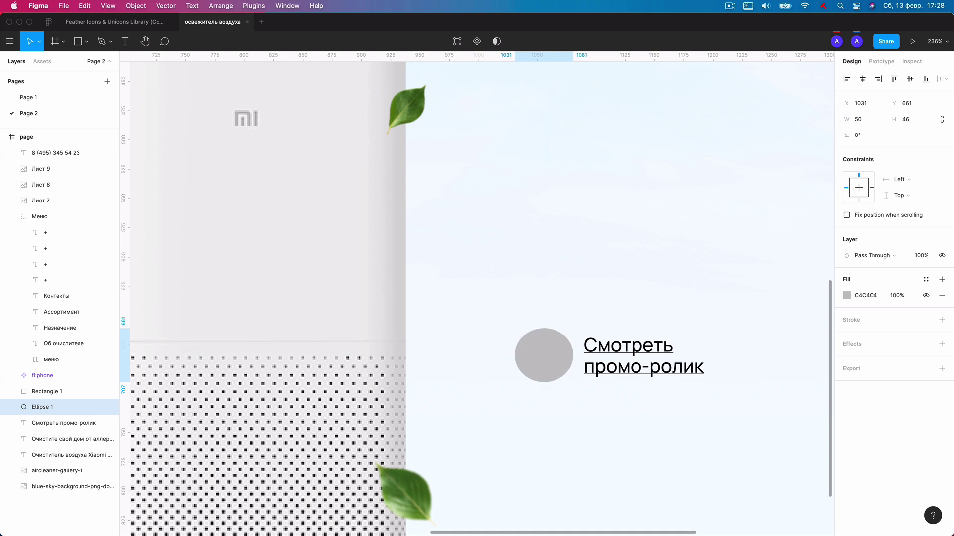
{"action": "left_click", "coordinate": [911, 121]}
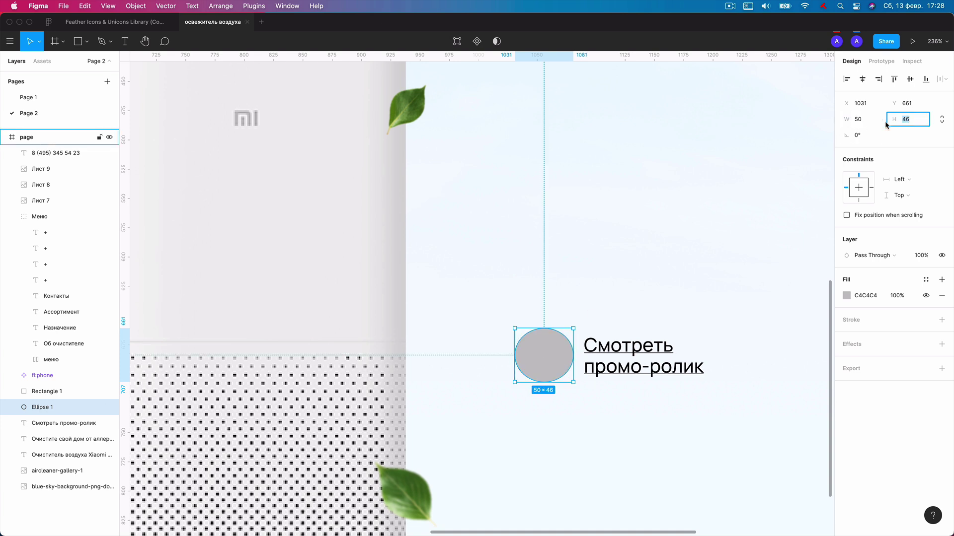
{"action": "key", "text": "Return"}
Set the circle's fill to white FFFFFF.
{"action": "scroll", "coordinate": [558, 378], "scroll_direction": "up", "scroll_amount": 3}
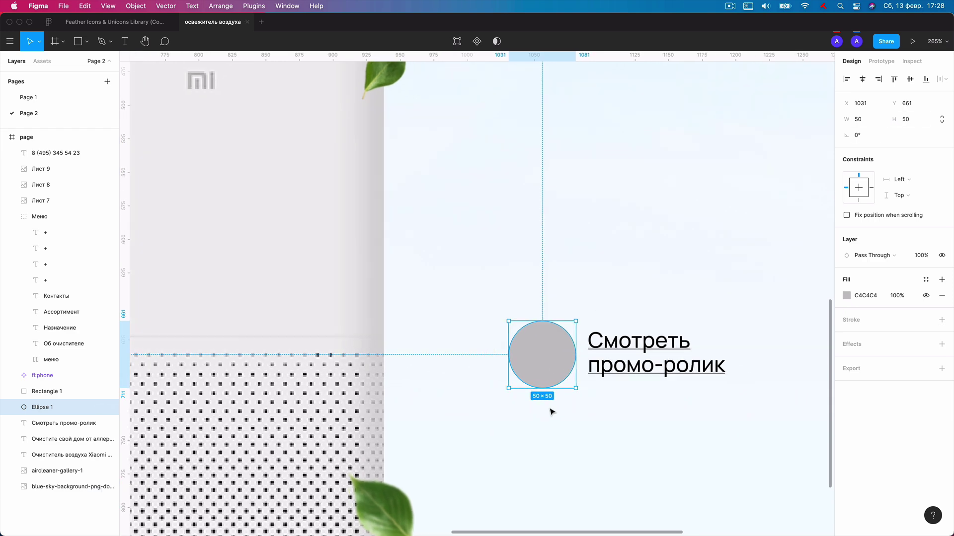
{"action": "left_click", "coordinate": [846, 295]}
{"action": "left_click_drag", "start_coordinate": [798, 324], "coordinate": [666, 252]}
{"action": "key", "text": "Escape"}
{"action": "scroll", "coordinate": [547, 348], "scroll_direction": "up", "scroll_amount": 3}
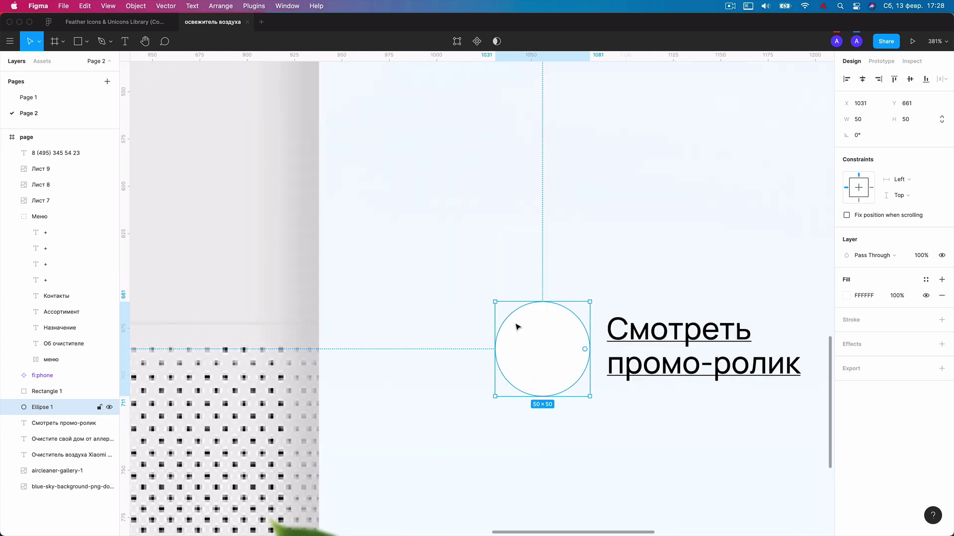
Duplicate the circle and shrink the copy to 40×40, centred inside it.
{"action": "key", "text": "super+d"}
{"action": "left_click_drag", "start_coordinate": [501, 304], "coordinate": [512, 313]}
{"action": "scroll", "coordinate": [543, 323], "scroll_direction": "up", "scroll_amount": 1}
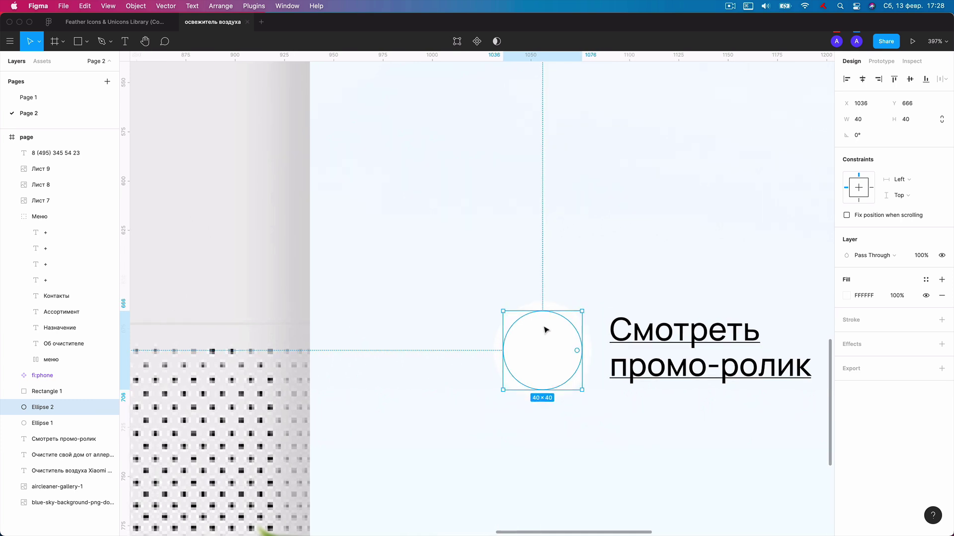
{"action": "scroll", "coordinate": [545, 330], "scroll_direction": "up", "scroll_amount": 1}
{"action": "scroll", "coordinate": [560, 343], "scroll_direction": "up", "scroll_amount": 3}
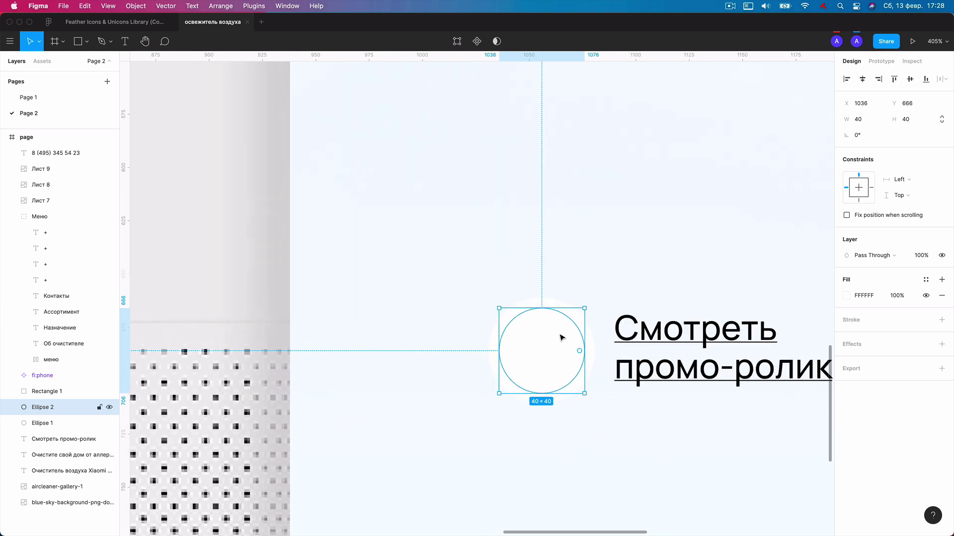
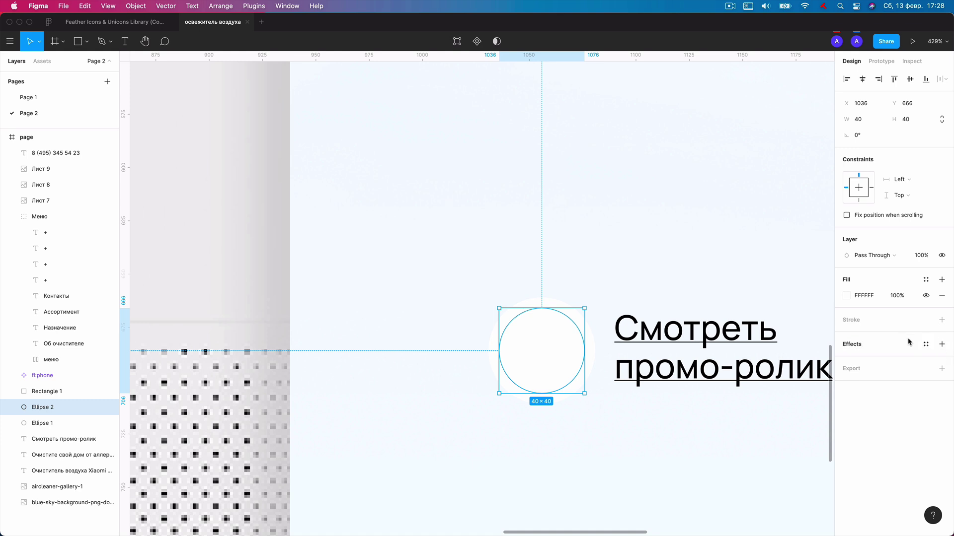
Add a drop shadow to the white circle with Y offset 0 and a pale blue colour.
{"action": "left_click", "coordinate": [942, 345]}
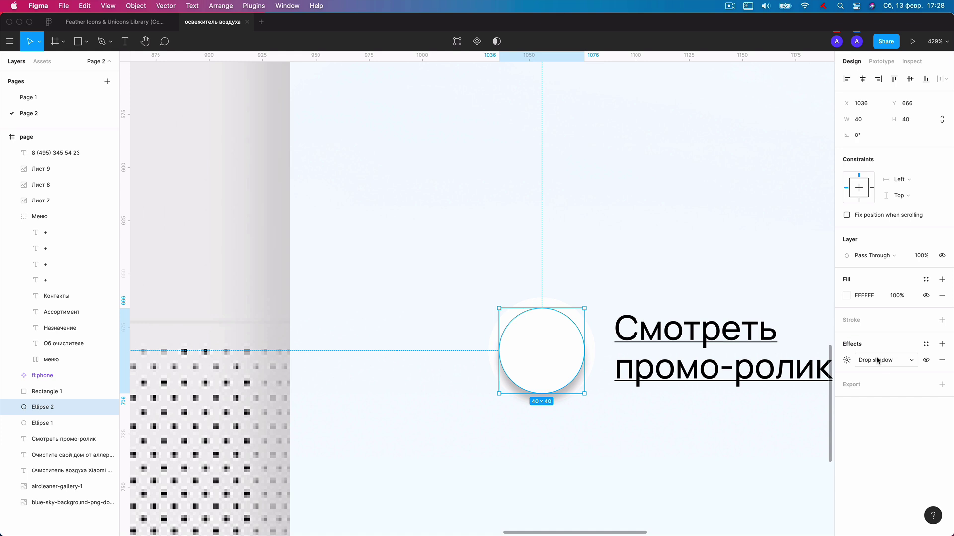
{"action": "left_click", "coordinate": [847, 361]}
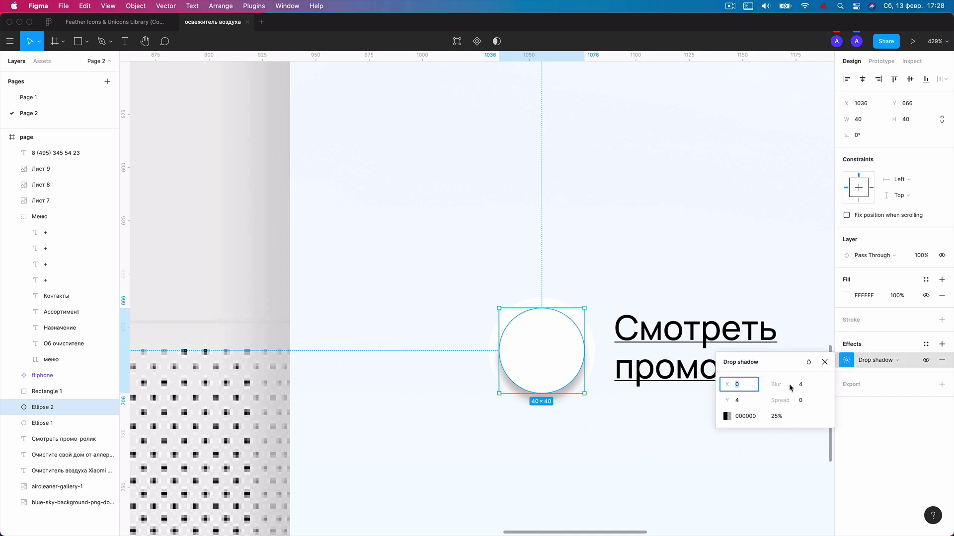
{"action": "left_click", "coordinate": [724, 400]}
{"action": "type", "text": "0"}
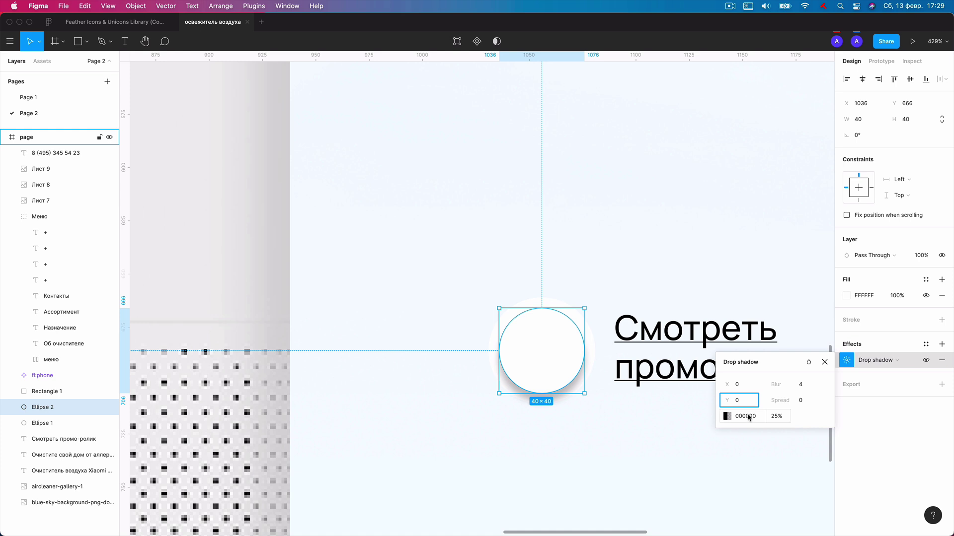
{"action": "left_click", "coordinate": [730, 417]}
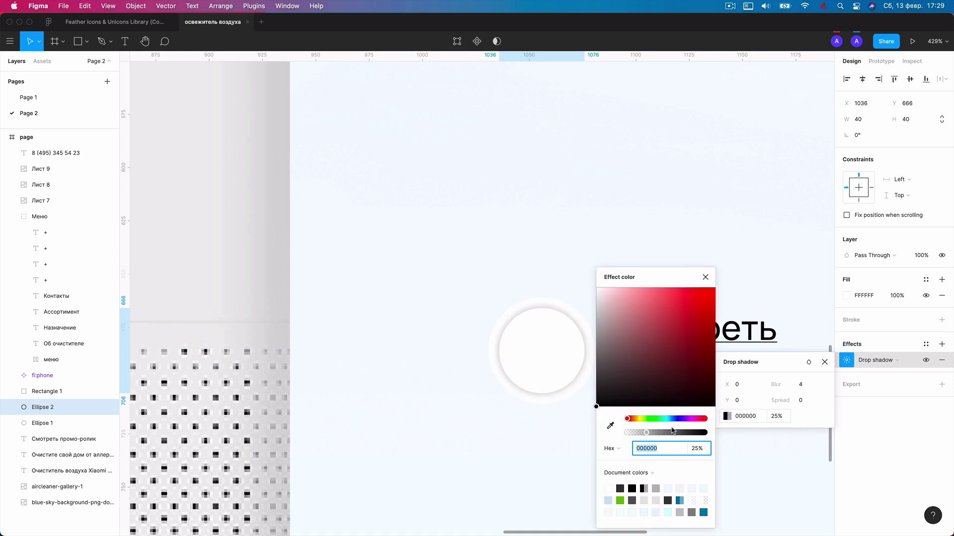
{"action": "left_click", "coordinate": [610, 426]}
{"action": "left_click", "coordinate": [466, 418]}
{"action": "left_click", "coordinate": [617, 302]}
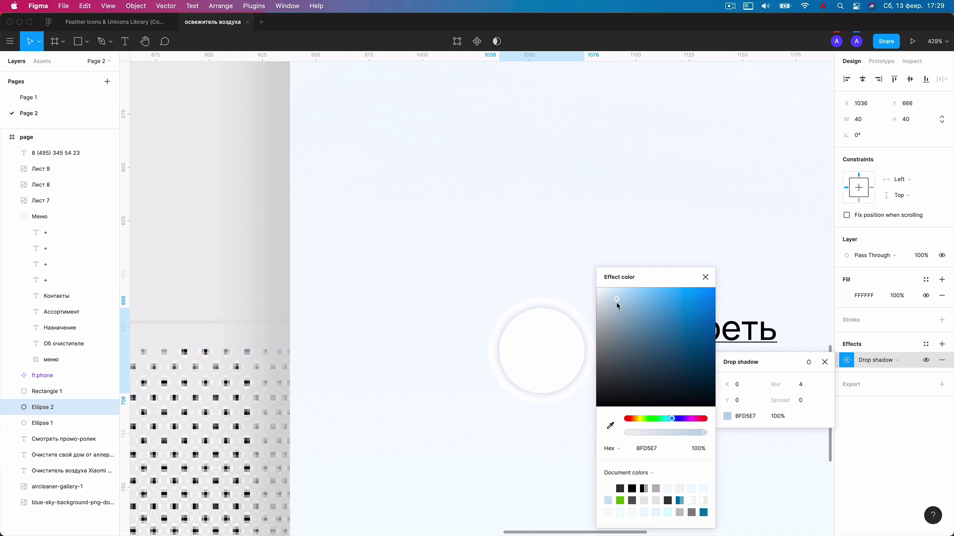
{"action": "left_click_drag", "start_coordinate": [617, 303], "coordinate": [613, 300]}
{"action": "left_click", "coordinate": [705, 278]}
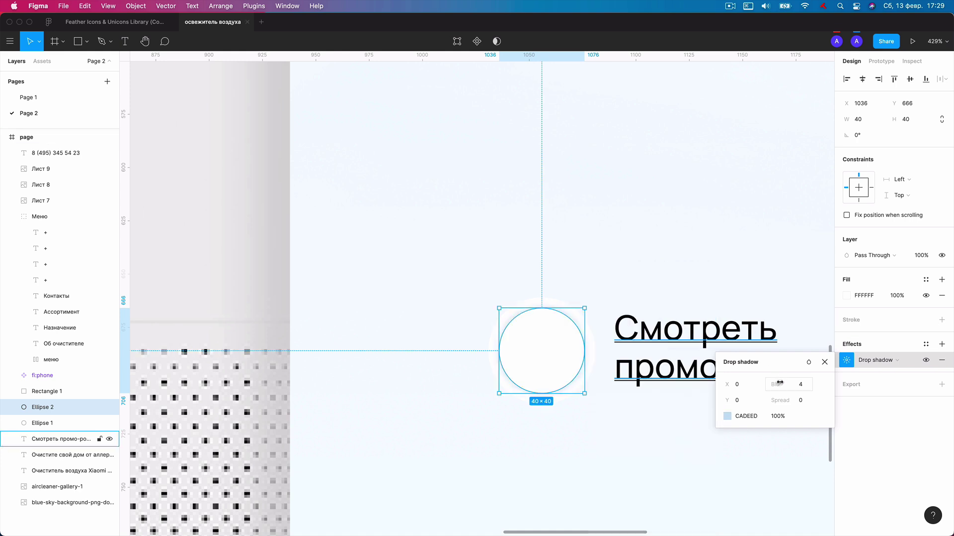
Raise the shadow blur to 5 and lighten its colour to E4F0FA.
{"action": "left_click_drag", "start_coordinate": [777, 387], "coordinate": [791, 387]}
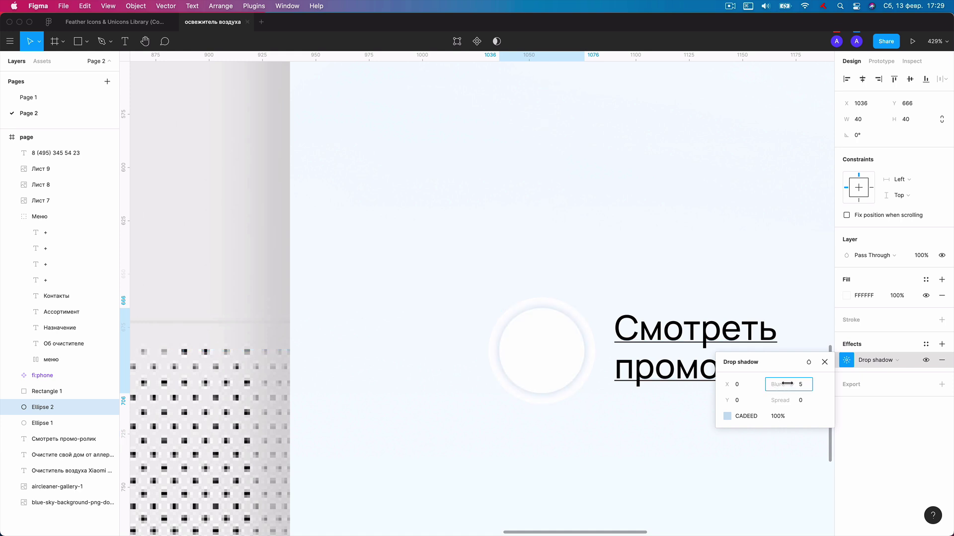
{"action": "left_click_drag", "start_coordinate": [788, 384], "coordinate": [788, 384]}
{"action": "scroll", "coordinate": [573, 349], "scroll_direction": "down", "scroll_amount": 3}
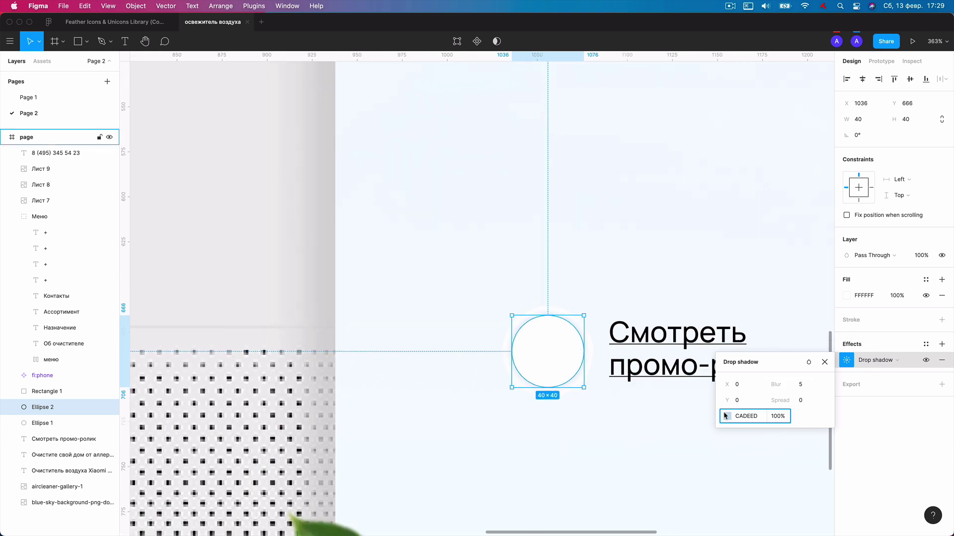
{"action": "left_click", "coordinate": [726, 417]}
{"action": "left_click_drag", "start_coordinate": [610, 301], "coordinate": [609, 297]}
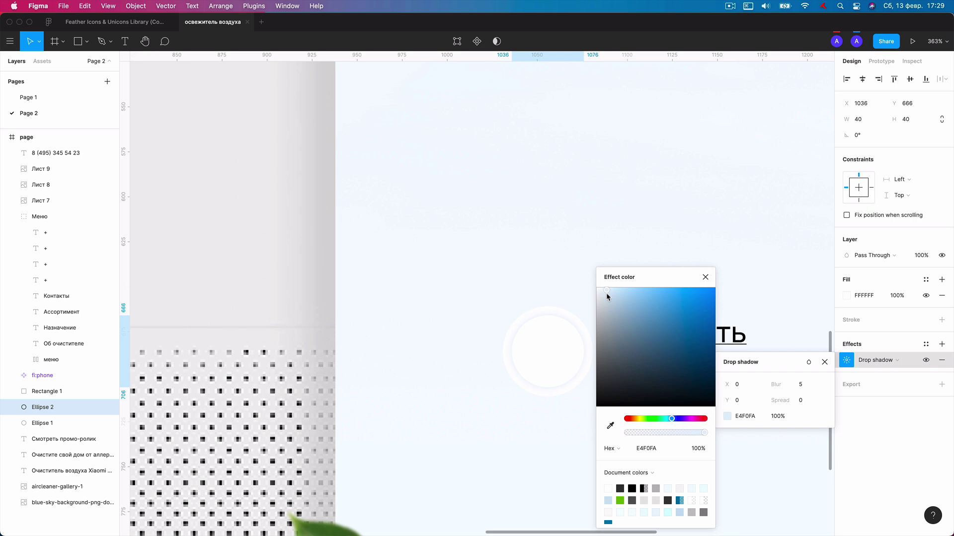
{"action": "left_click_drag", "start_coordinate": [606, 296], "coordinate": [606, 296]}
{"action": "left_click", "coordinate": [678, 221]}
Draw a small polygon triangle over the white circle.
{"action": "scroll", "coordinate": [678, 221], "scroll_direction": "down", "scroll_amount": 5}
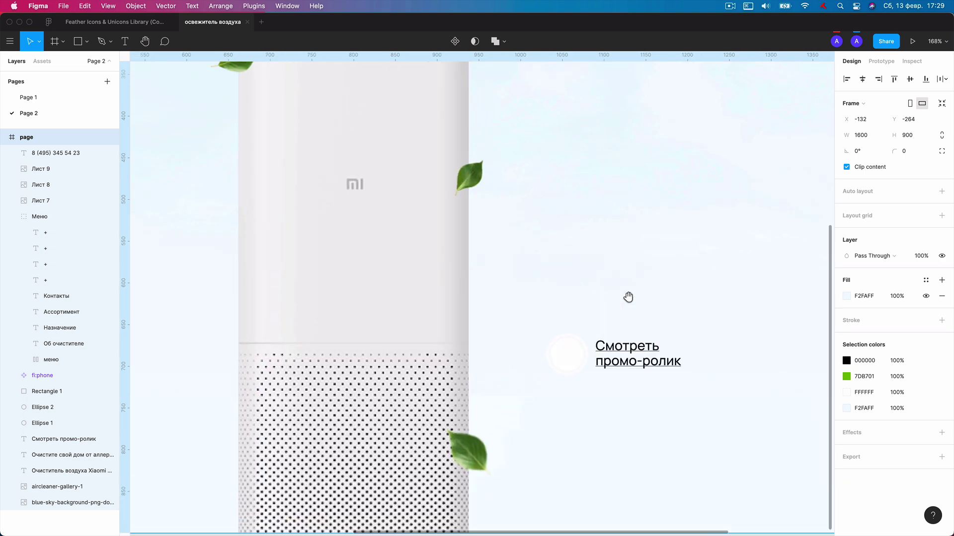
{"action": "scroll", "coordinate": [579, 356], "scroll_direction": "up", "scroll_amount": 6}
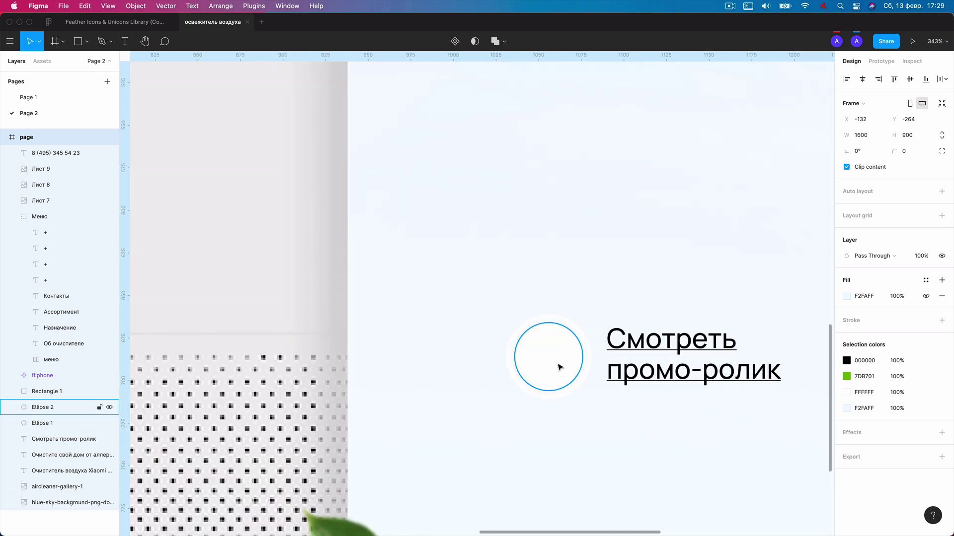
{"action": "left_click", "coordinate": [560, 367]}
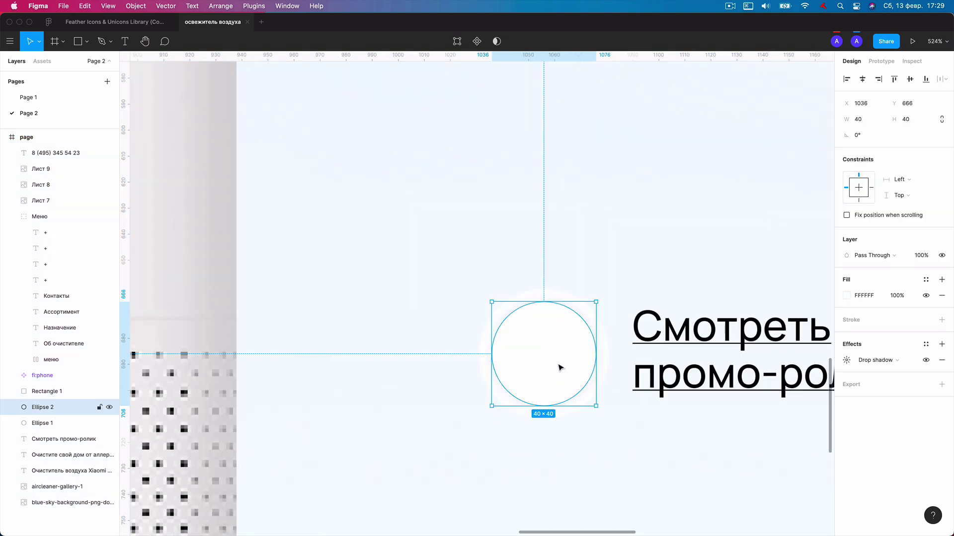
{"action": "left_click", "coordinate": [87, 42]}
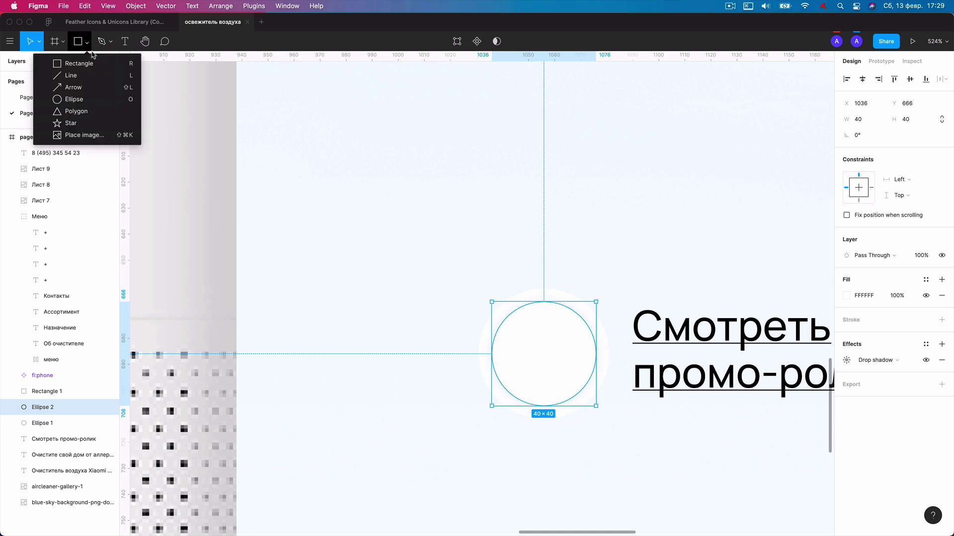
{"action": "left_click", "coordinate": [98, 115]}
{"action": "left_click", "coordinate": [536, 346]}
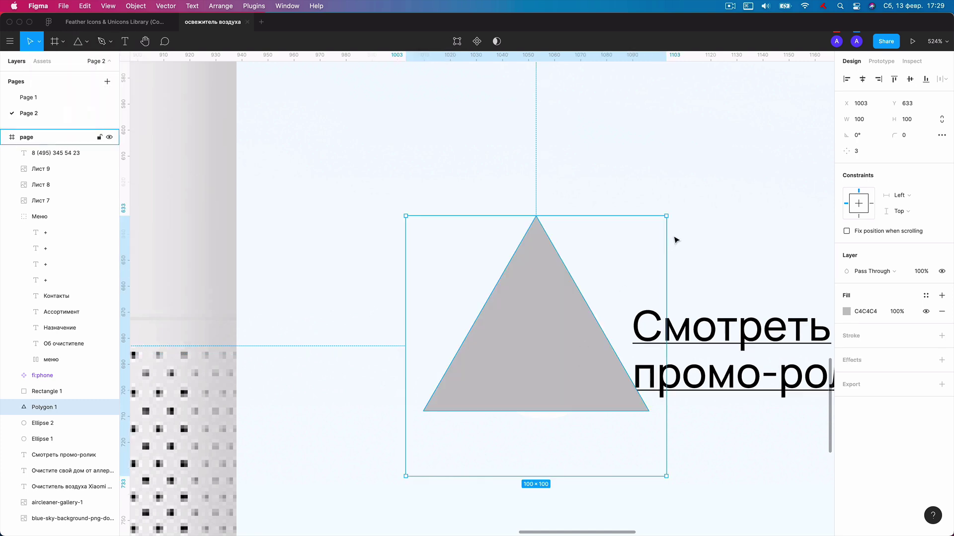
{"action": "left_click_drag", "start_coordinate": [666, 216], "coordinate": [552, 349]}
Give the play triangle its green 7DB701 fill.
{"action": "left_click", "coordinate": [848, 313]}
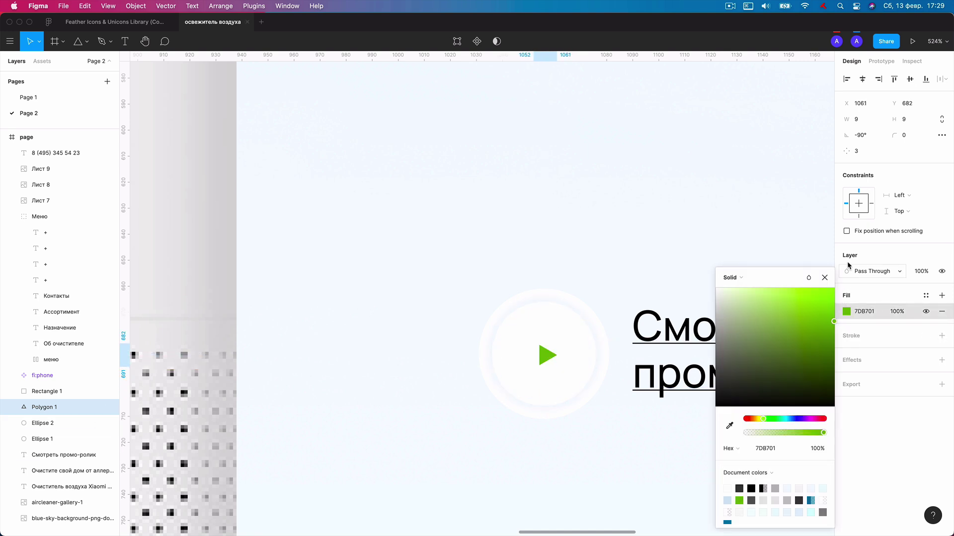
{"action": "key", "text": "Escape"}
{"action": "key", "text": "Escape"}
{"action": "scroll", "coordinate": [693, 209], "scroll_direction": "down", "scroll_amount": 5}
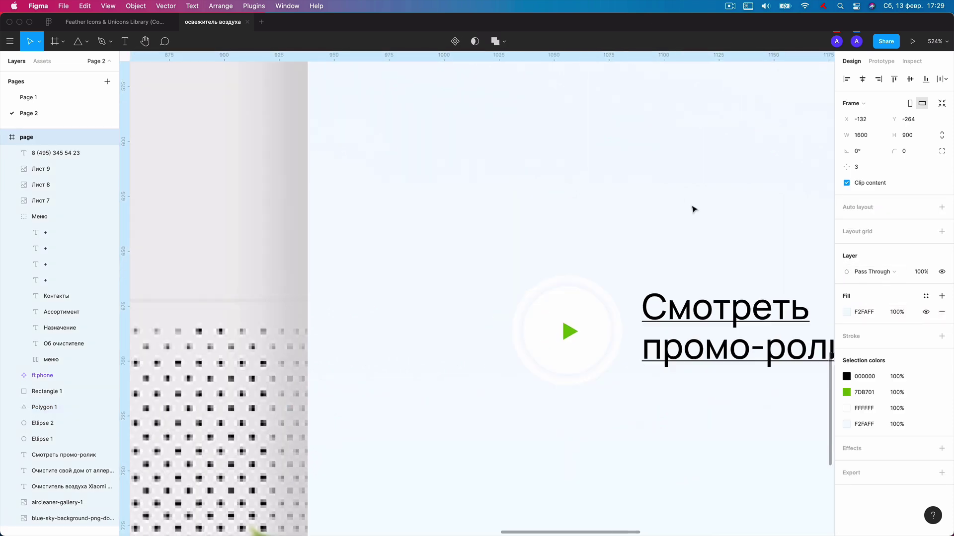
{"action": "scroll", "coordinate": [693, 209], "scroll_direction": "down", "scroll_amount": 2}
{"action": "scroll", "coordinate": [665, 233], "scroll_direction": "up", "scroll_amount": 3}
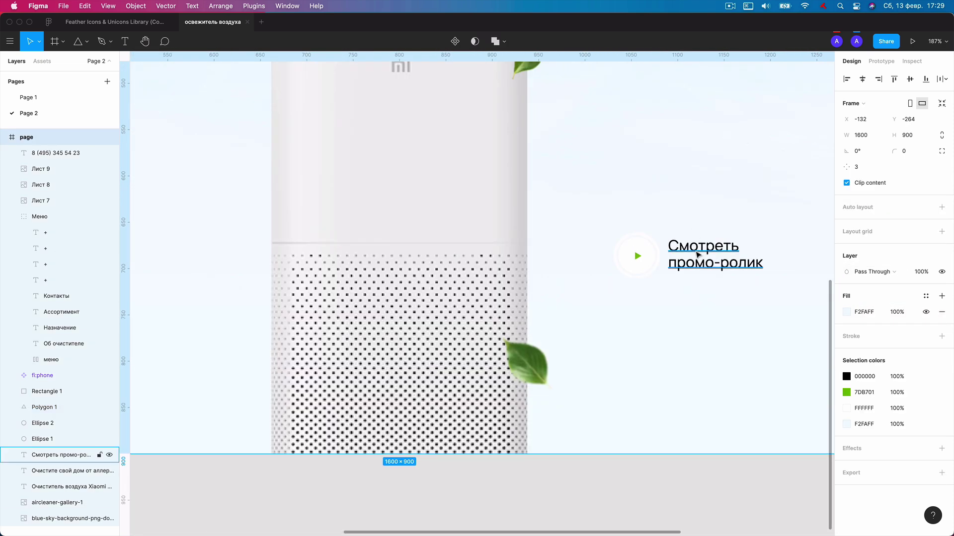
{"action": "scroll", "coordinate": [698, 255], "scroll_direction": "up", "scroll_amount": 2}
{"action": "scroll", "coordinate": [635, 249], "scroll_direction": "up", "scroll_amount": 5}
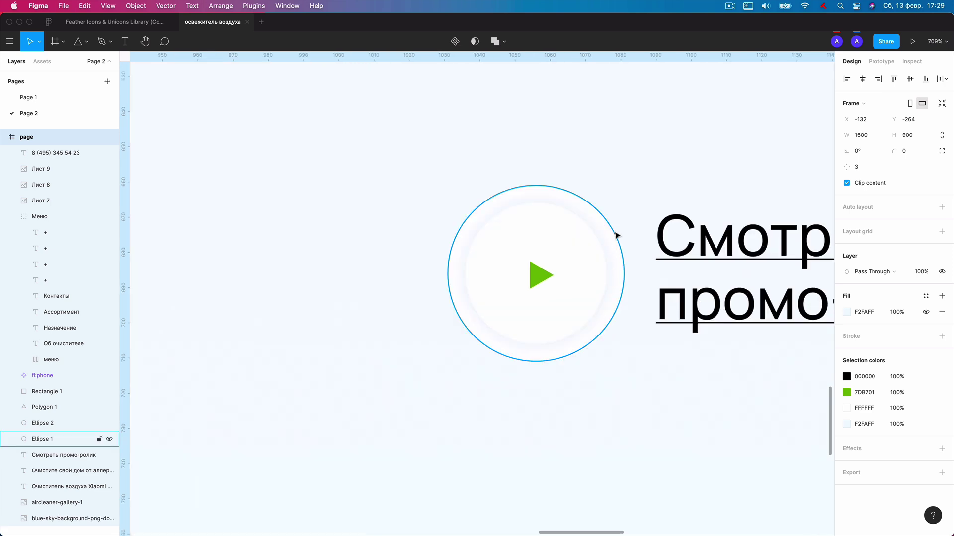
{"action": "left_click", "coordinate": [616, 235]}
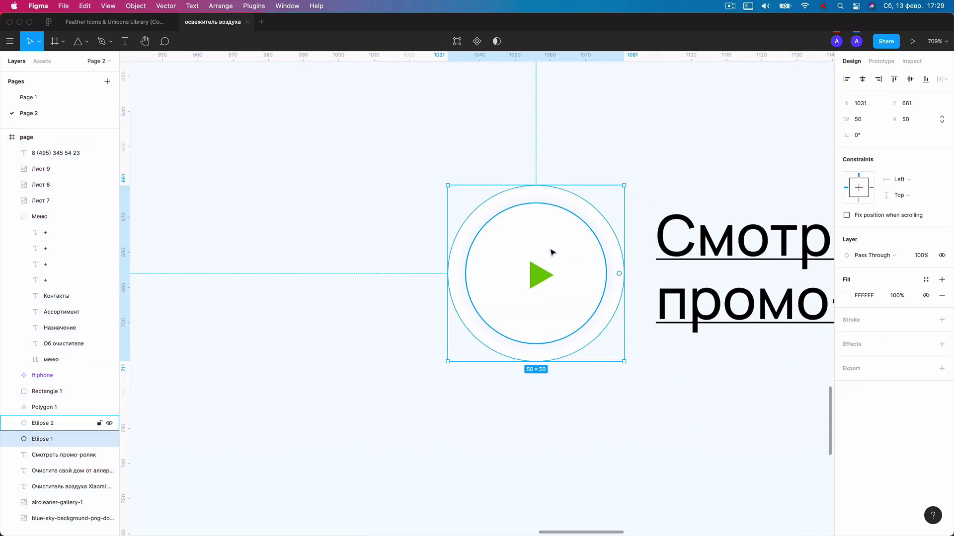
{"action": "left_click", "coordinate": [543, 256]}
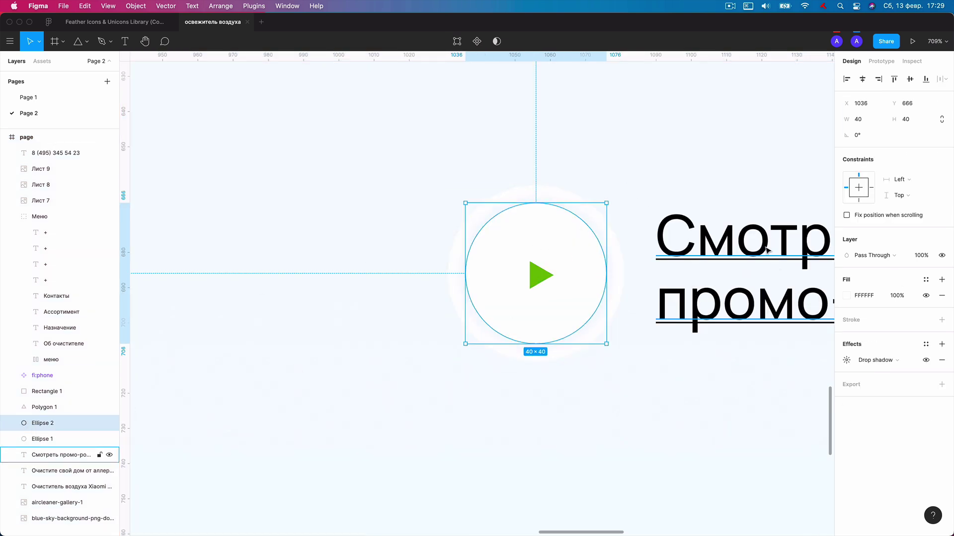
{"action": "left_click", "coordinate": [875, 367]}
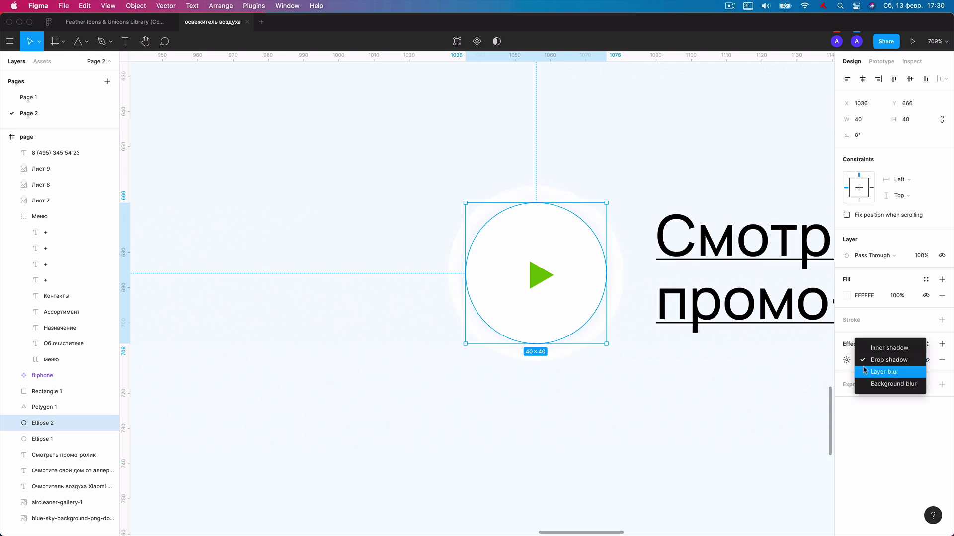
{"action": "left_click", "coordinate": [844, 370]}
{"action": "left_click", "coordinate": [839, 370]}
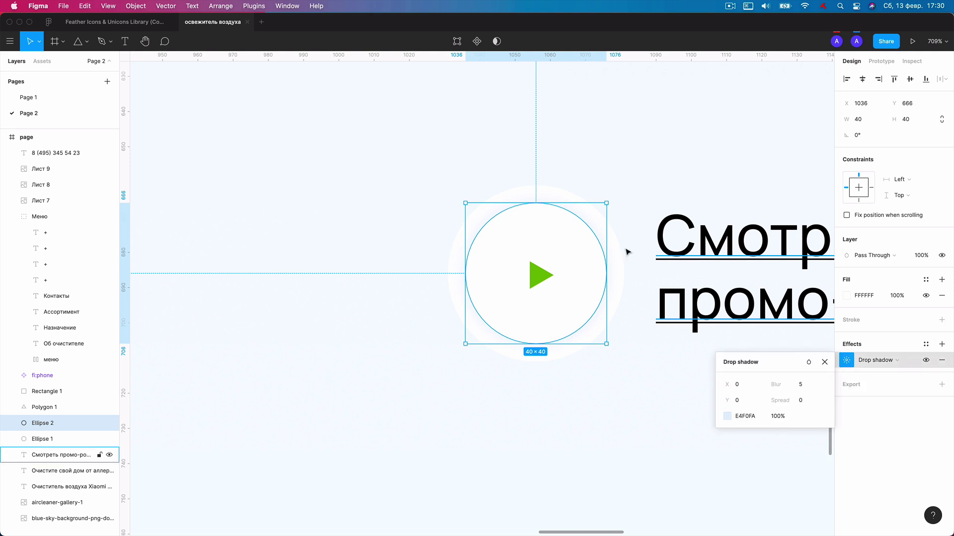
{"action": "left_click", "coordinate": [548, 197]}
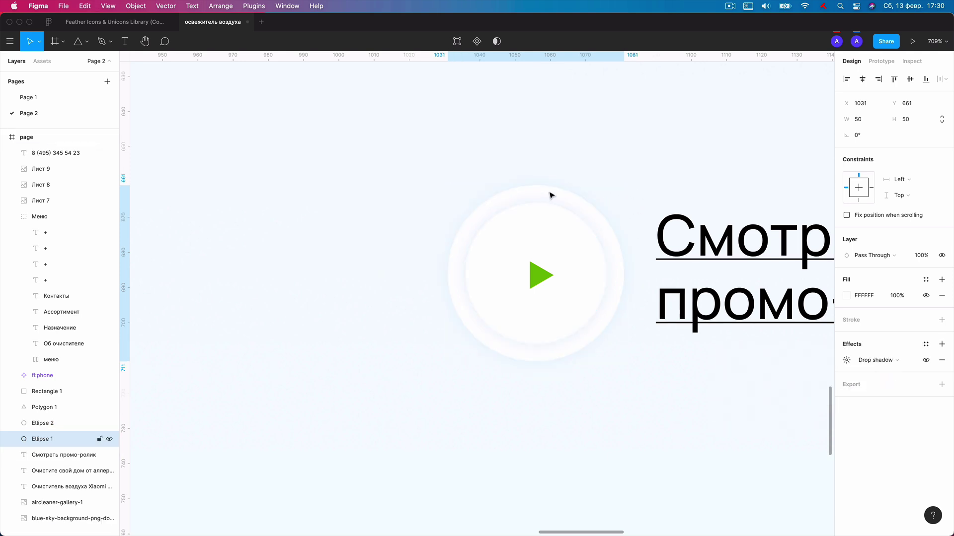
{"action": "left_click", "coordinate": [666, 123]}
{"action": "scroll", "coordinate": [667, 125], "scroll_direction": "down", "scroll_amount": 2}
{"action": "scroll", "coordinate": [667, 126], "scroll_direction": "down", "scroll_amount": 3}
{"action": "scroll", "coordinate": [666, 125], "scroll_direction": "up", "scroll_amount": 3}
{"action": "scroll", "coordinate": [649, 283], "scroll_direction": "up", "scroll_amount": 2}
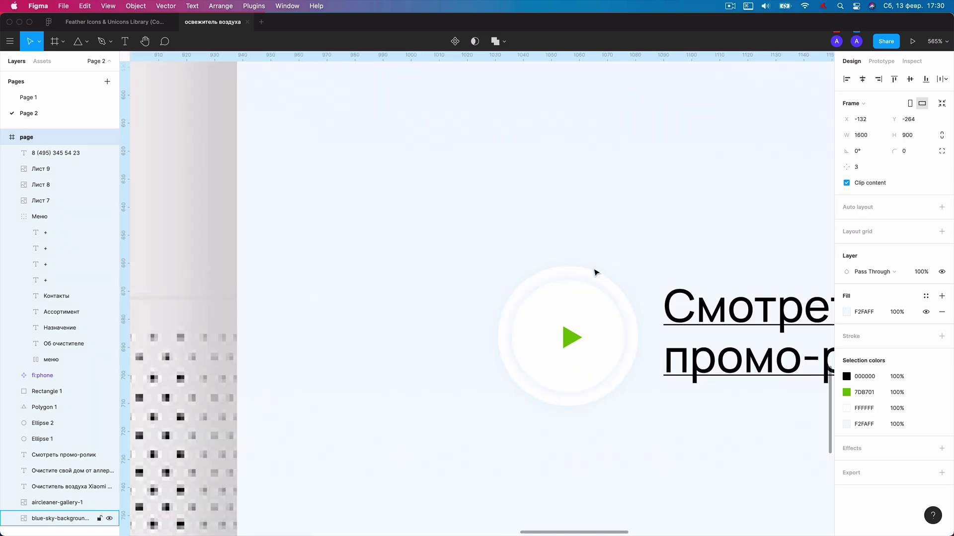
Duplicate the outer circle into a 58×58 ring with hidden fill and a 1 px white stroke.
{"action": "left_click", "coordinate": [589, 274]}
{"action": "key", "text": "super+d"}
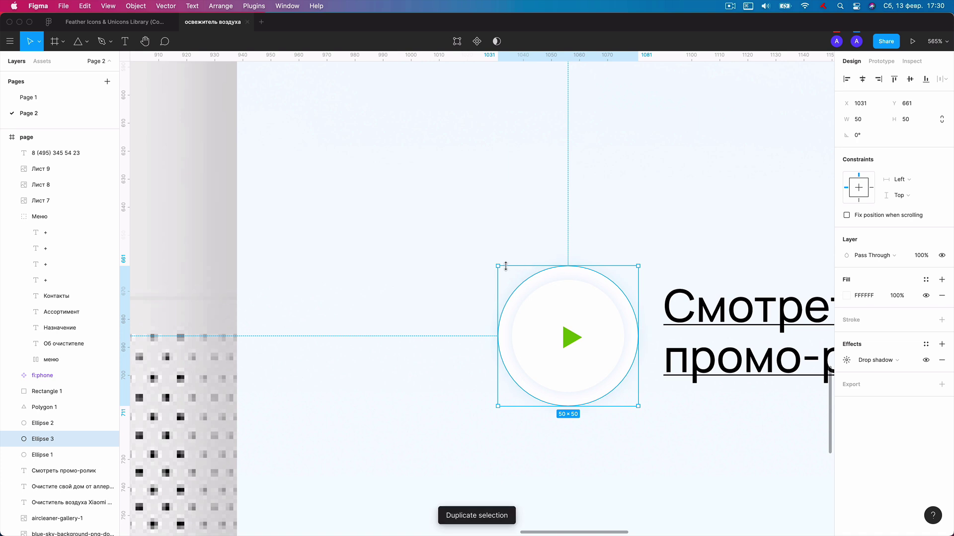
{"action": "left_click_drag", "start_coordinate": [498, 266], "coordinate": [487, 256]}
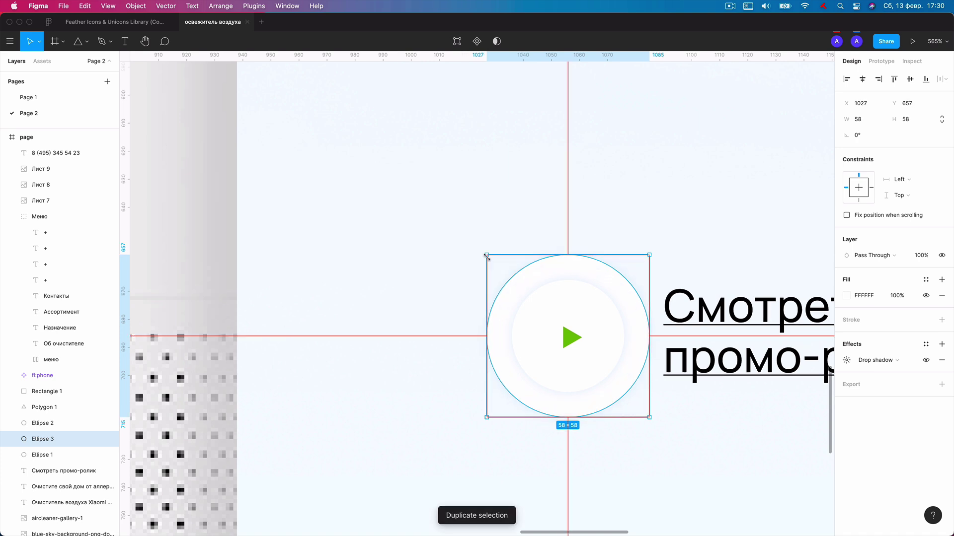
{"action": "left_click", "coordinate": [926, 295]}
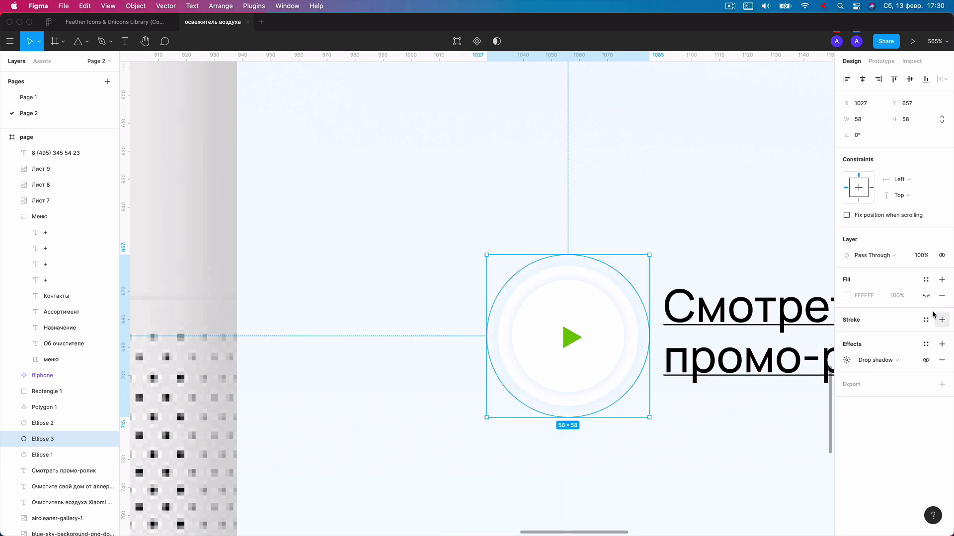
{"action": "left_click", "coordinate": [942, 321]}
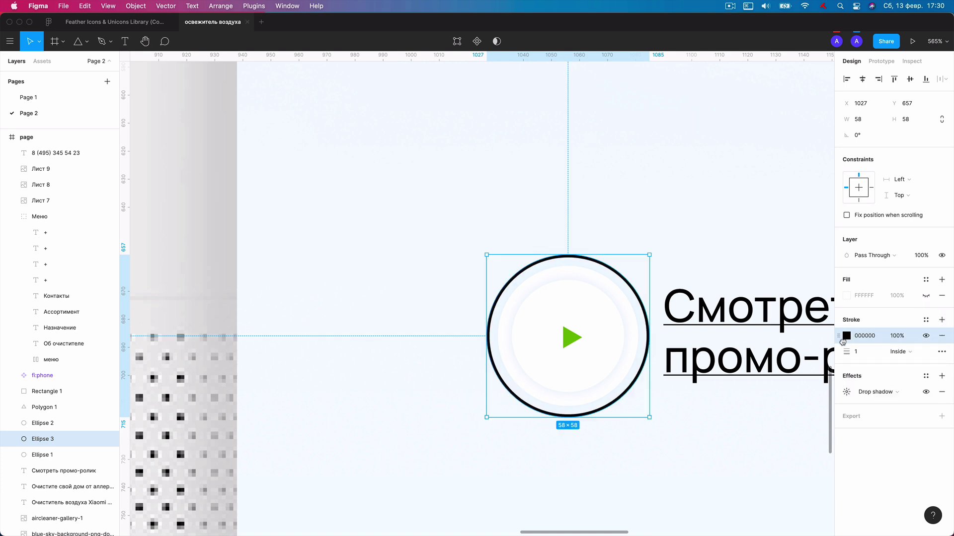
{"action": "left_click", "coordinate": [848, 339]}
{"action": "left_click", "coordinate": [715, 289]}
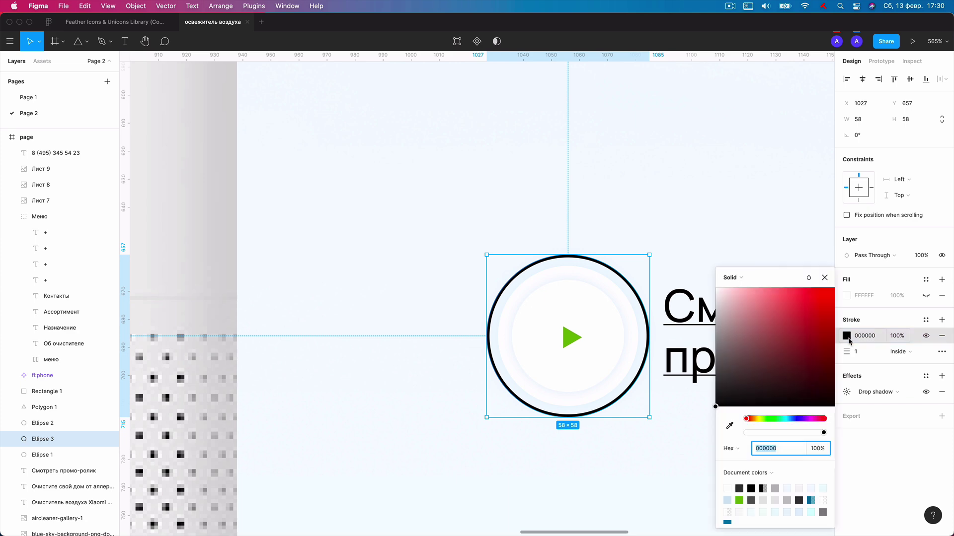
{"action": "left_click", "coordinate": [825, 278]}
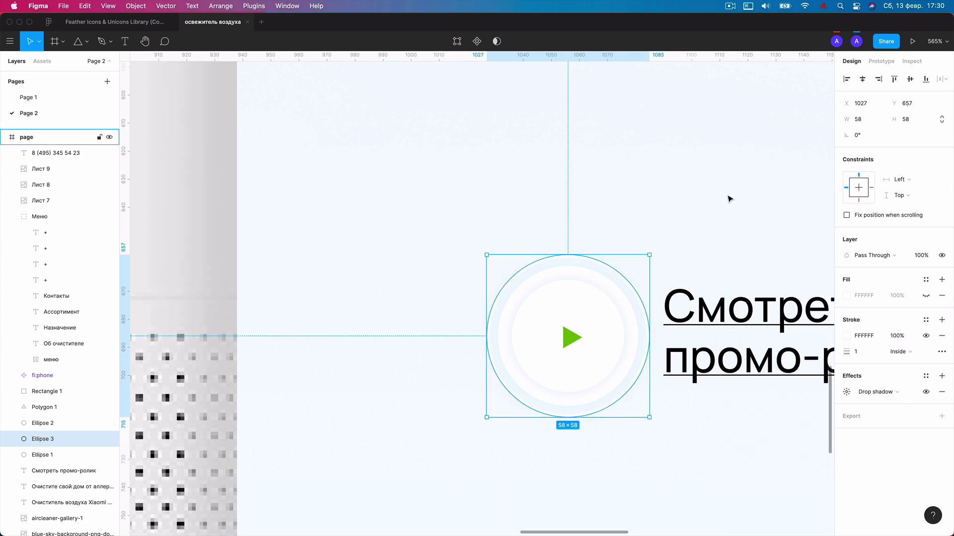
{"action": "key", "text": "Escape"}
{"action": "scroll", "coordinate": [728, 198], "scroll_direction": "down", "scroll_amount": 6}
Copy the word 'Air' from the heading into a new text layer.
{"action": "scroll", "coordinate": [677, 268], "scroll_direction": "down", "scroll_amount": 3}
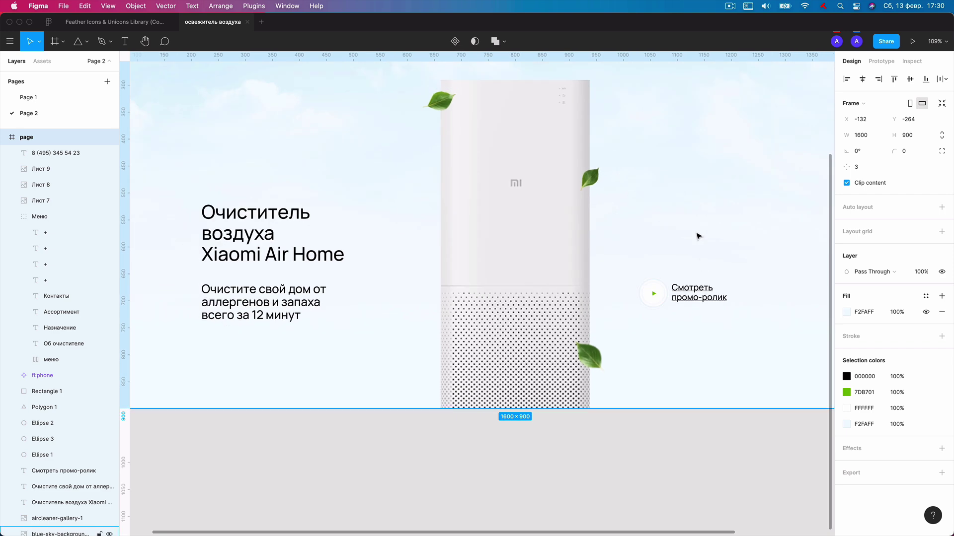
{"action": "scroll", "coordinate": [697, 248], "scroll_direction": "down", "scroll_amount": 3}
{"action": "left_click_drag", "start_coordinate": [696, 236], "coordinate": [619, 292]}
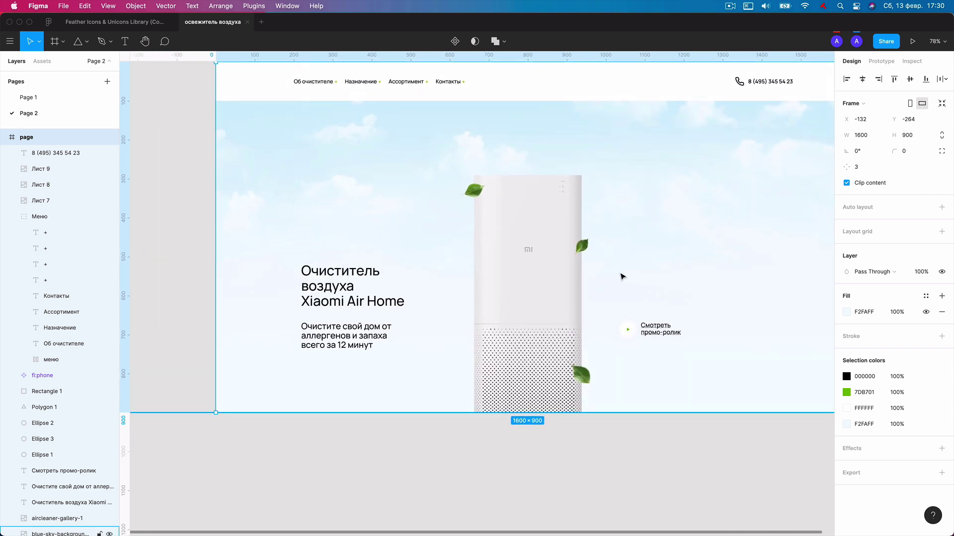
{"action": "scroll", "coordinate": [548, 338], "scroll_direction": "down", "scroll_amount": 2}
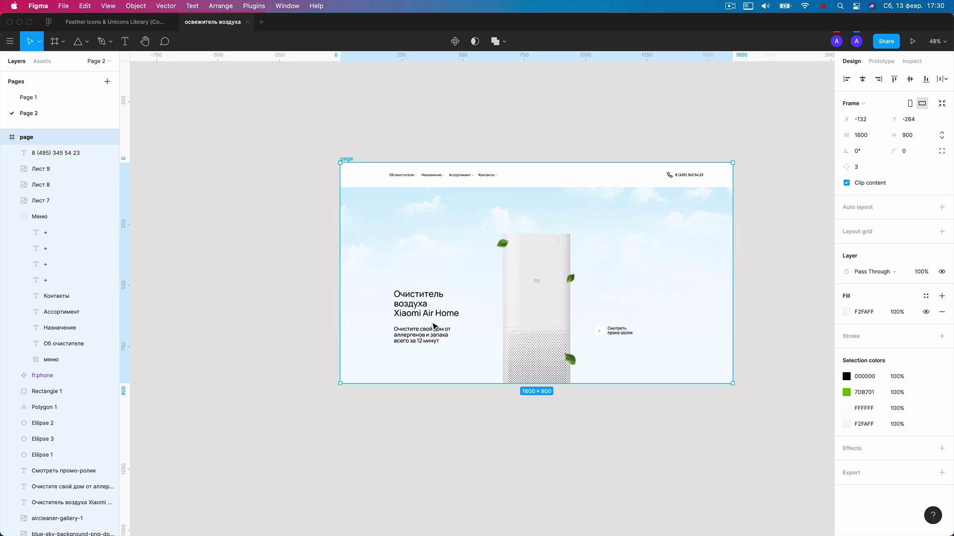
{"action": "scroll", "coordinate": [434, 320], "scroll_direction": "up", "scroll_amount": 3}
{"action": "double_click", "coordinate": [425, 309]}
{"action": "double_click", "coordinate": [428, 309]}
{"action": "key", "text": "super+c"}
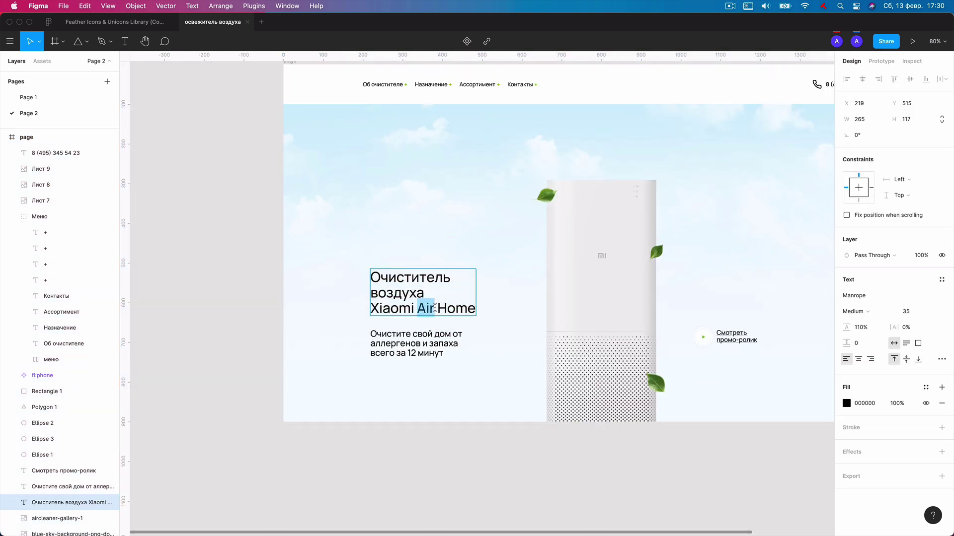
{"action": "key", "text": "Escape"}
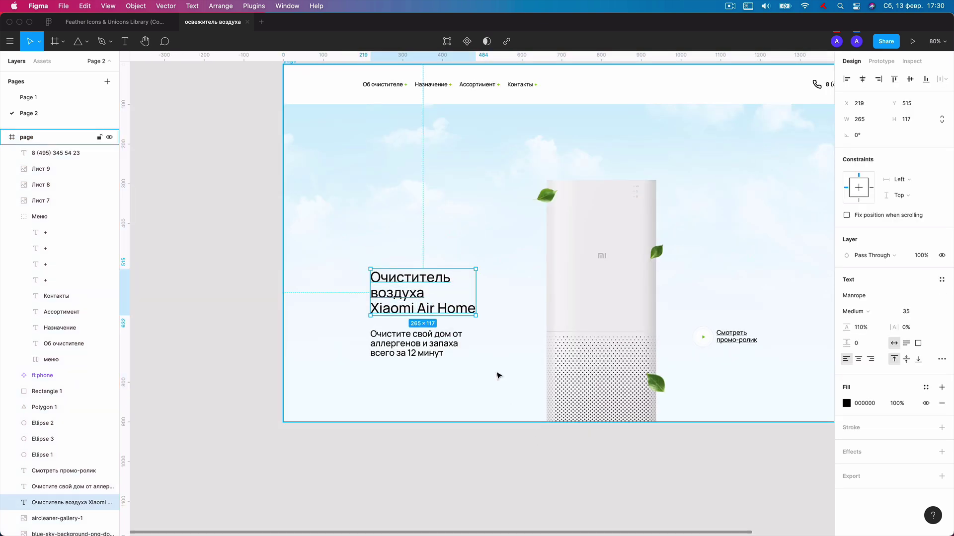
{"action": "key", "text": "Escape"}
{"action": "key", "text": "t"}
{"action": "left_click", "coordinate": [490, 372]}
{"action": "key", "text": "super+v"}
Style the new 'air' text white FFFFFF, size 481, Bold.
{"action": "key", "text": "super+a"}
{"action": "left_click", "coordinate": [846, 403]}
{"action": "type", "text": "FFFFFF"}
{"action": "key", "text": "Return"}
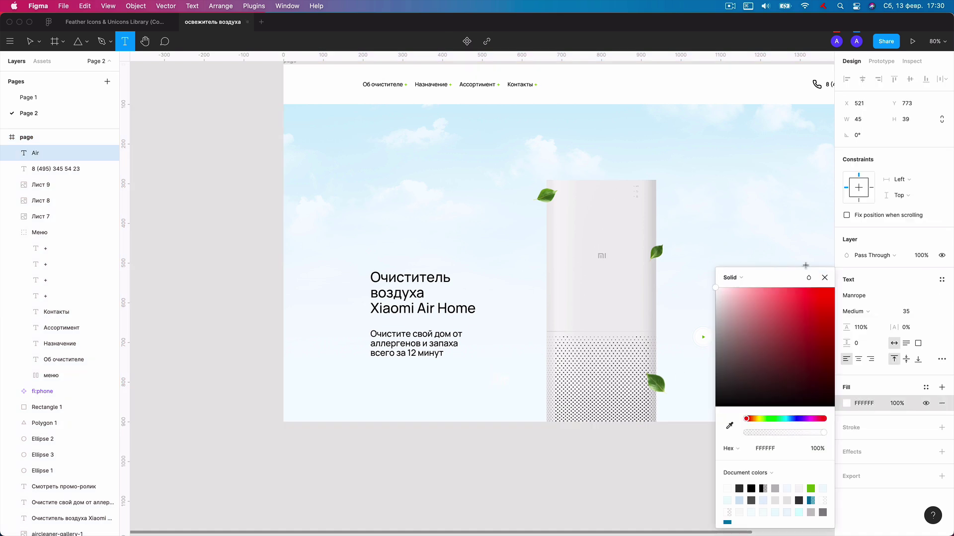
{"action": "left_click", "coordinate": [824, 278]}
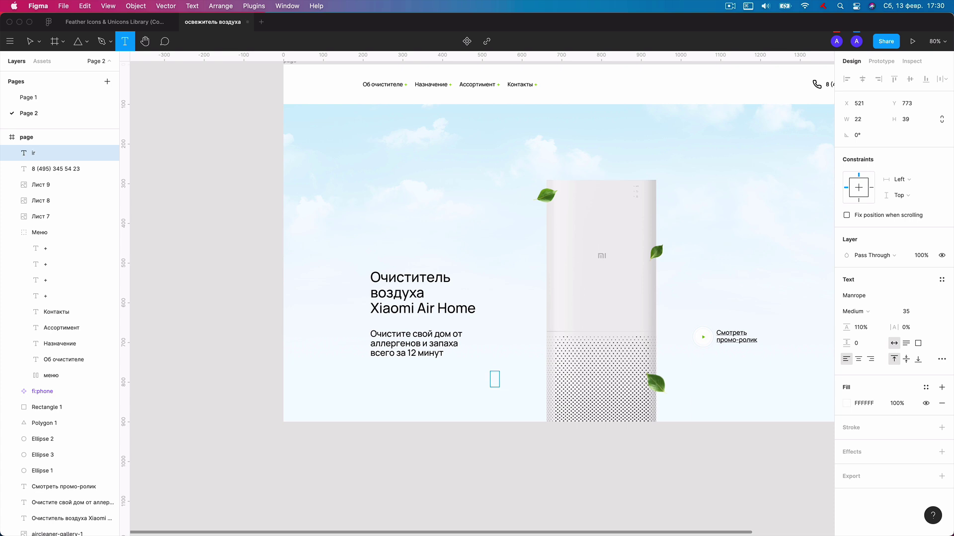
{"action": "left_click", "coordinate": [903, 314]}
{"action": "type", "text": "481"}
{"action": "key", "text": "Return"}
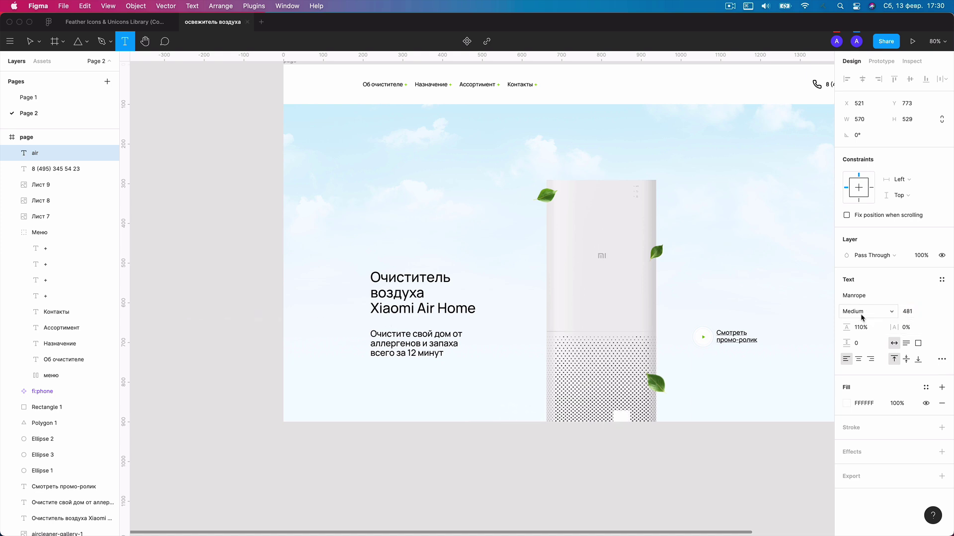
{"action": "left_click", "coordinate": [862, 313]}
{"action": "left_click", "coordinate": [866, 347]}
{"action": "key", "text": "Escape"}
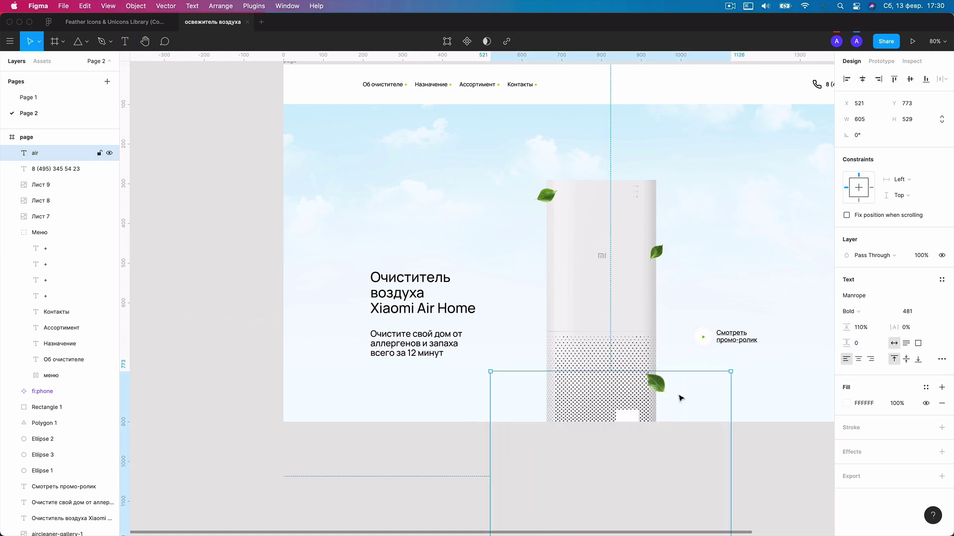
Move the 'air' layer behind the purifier image, just above the sky background.
{"action": "left_click_drag", "start_coordinate": [652, 430], "coordinate": [649, 320]}
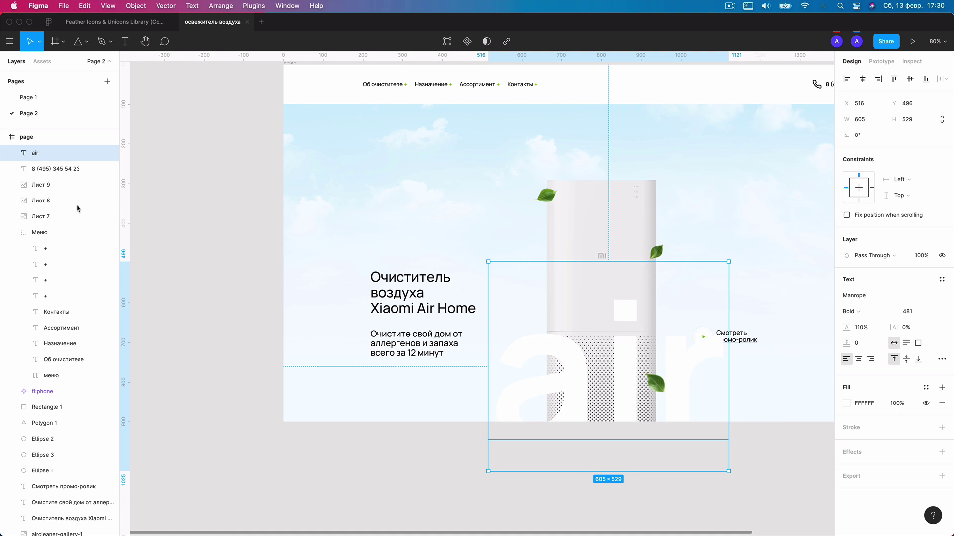
{"action": "left_click", "coordinate": [13, 233]}
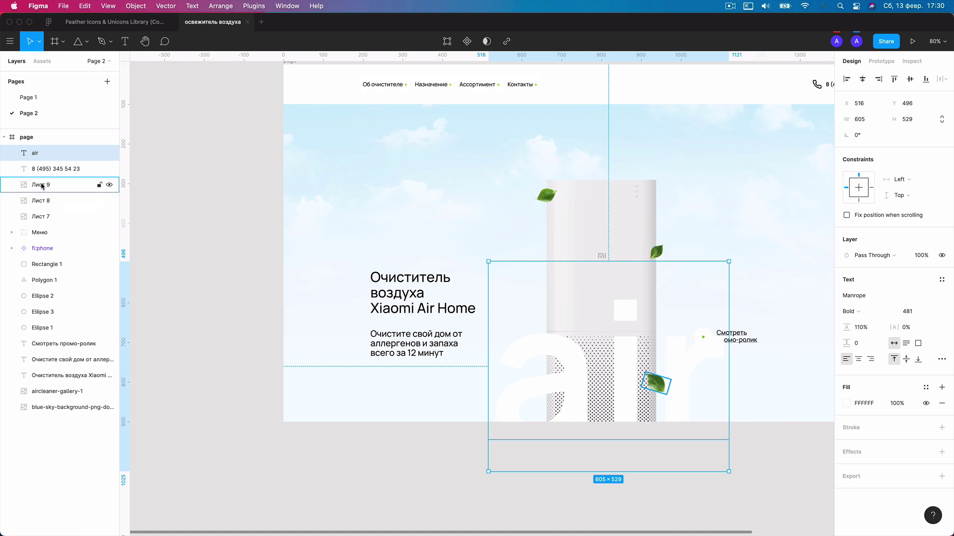
{"action": "left_click_drag", "start_coordinate": [56, 157], "coordinate": [63, 401]}
{"action": "left_click_drag", "start_coordinate": [689, 329], "coordinate": [682, 316]}
{"action": "scroll", "coordinate": [517, 217], "scroll_direction": "down", "scroll_amount": 4}
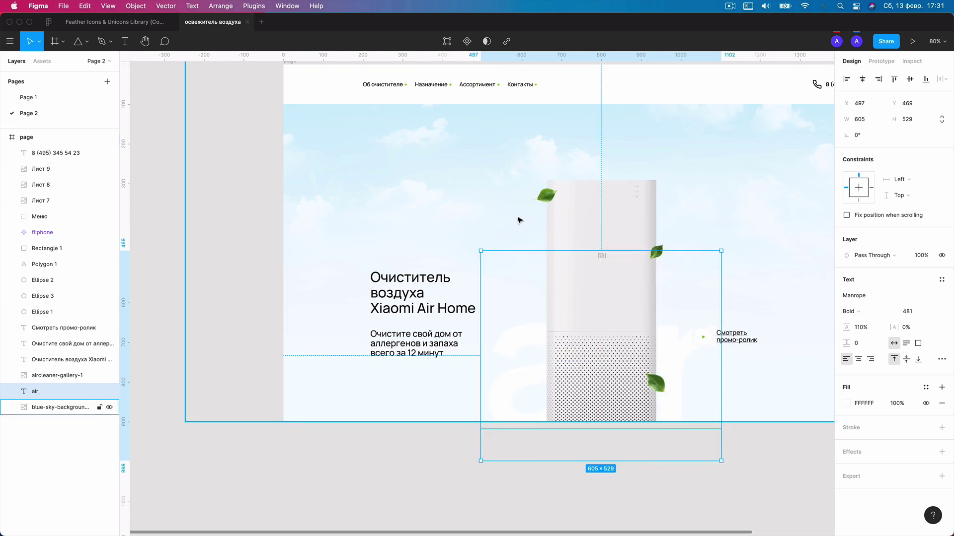
{"action": "left_click", "coordinate": [262, 182]}
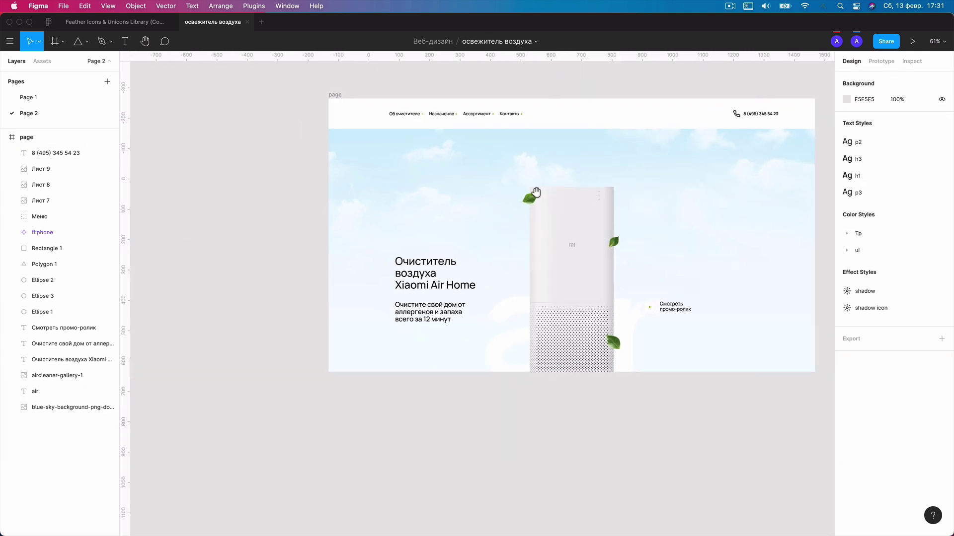
{"action": "scroll", "coordinate": [528, 198], "scroll_direction": "right", "scroll_amount": 3}
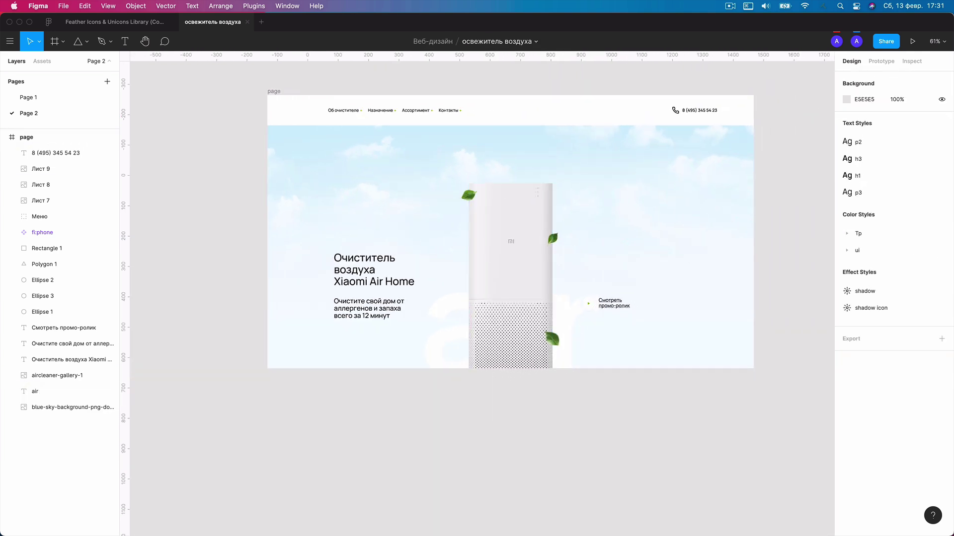
Apply the ui/blue colour style to the 'Xiaomi Air Home' heading line.
{"action": "scroll", "coordinate": [386, 287], "scroll_direction": "up", "scroll_amount": 2}
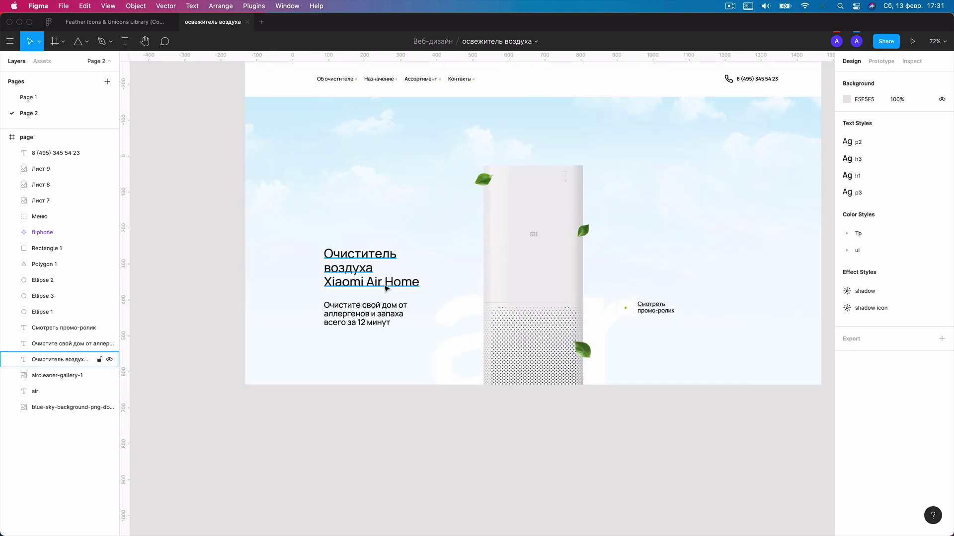
{"action": "double_click", "coordinate": [386, 287]}
{"action": "left_click_drag", "start_coordinate": [418, 282], "coordinate": [308, 278]}
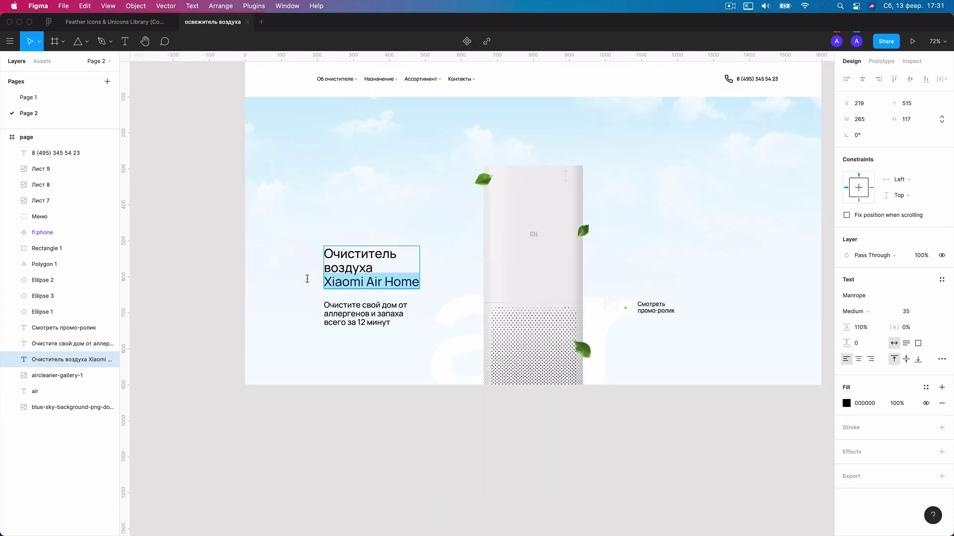
{"action": "left_click", "coordinate": [847, 403]}
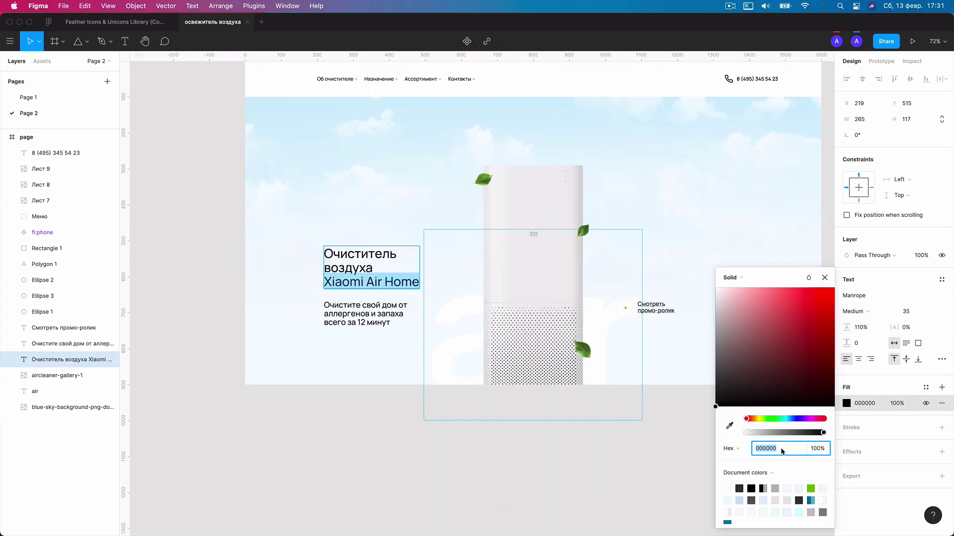
{"action": "scroll", "coordinate": [816, 502], "scroll_direction": "down", "scroll_amount": 1}
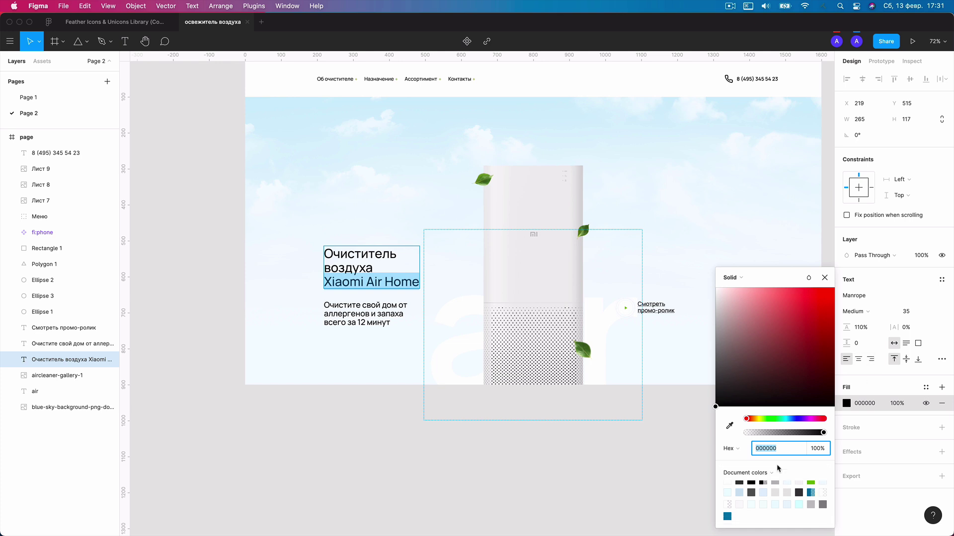
{"action": "left_click", "coordinate": [925, 388]}
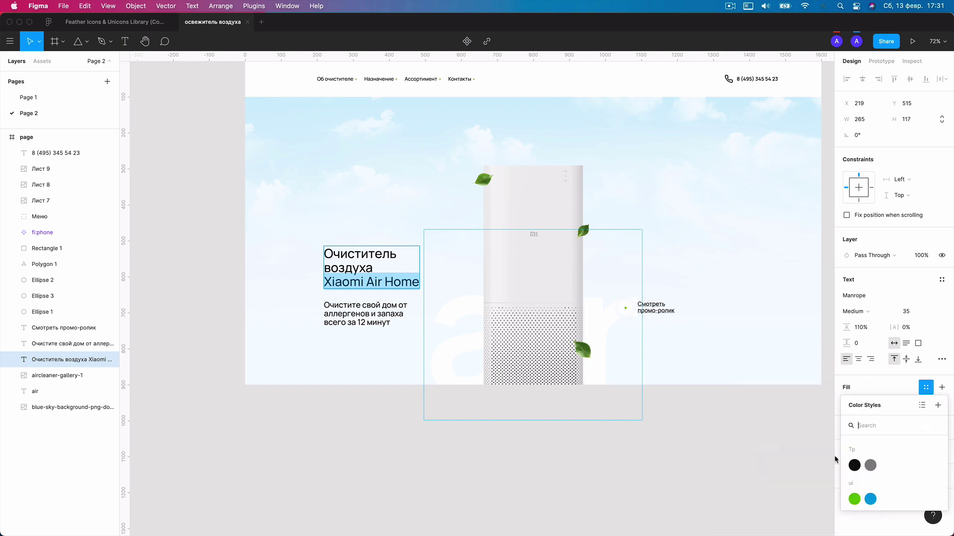
{"action": "left_click", "coordinate": [870, 500]}
{"action": "key", "text": "Escape"}
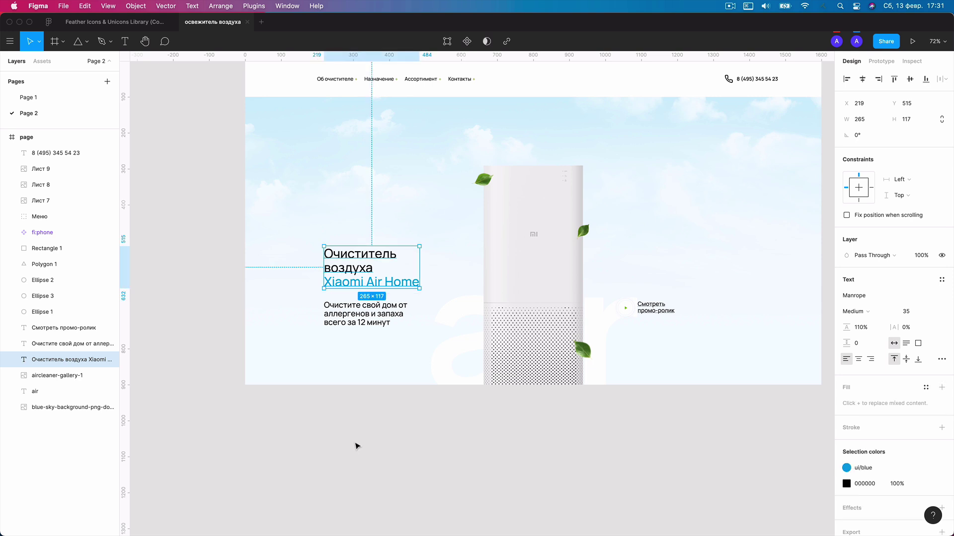
{"action": "left_click", "coordinate": [356, 445]}
Apply the Tp/gray colour style to the subtitle paragraph, then select the caption.
{"action": "left_click", "coordinate": [371, 321]}
{"action": "scroll", "coordinate": [611, 322], "scroll_direction": "up", "scroll_amount": 1}
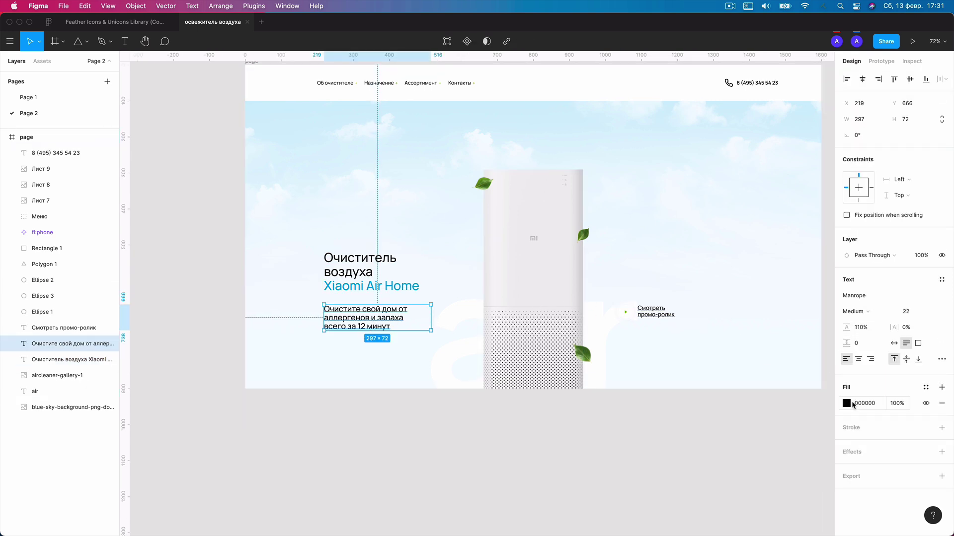
{"action": "left_click", "coordinate": [926, 388]}
{"action": "left_click", "coordinate": [870, 466]}
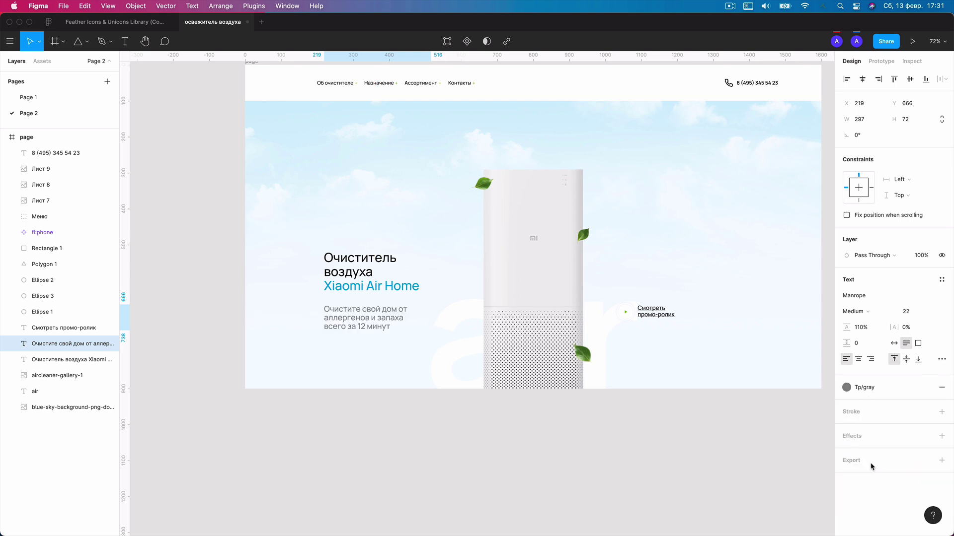
{"action": "left_click", "coordinate": [686, 441]}
{"action": "left_click", "coordinate": [653, 317]}
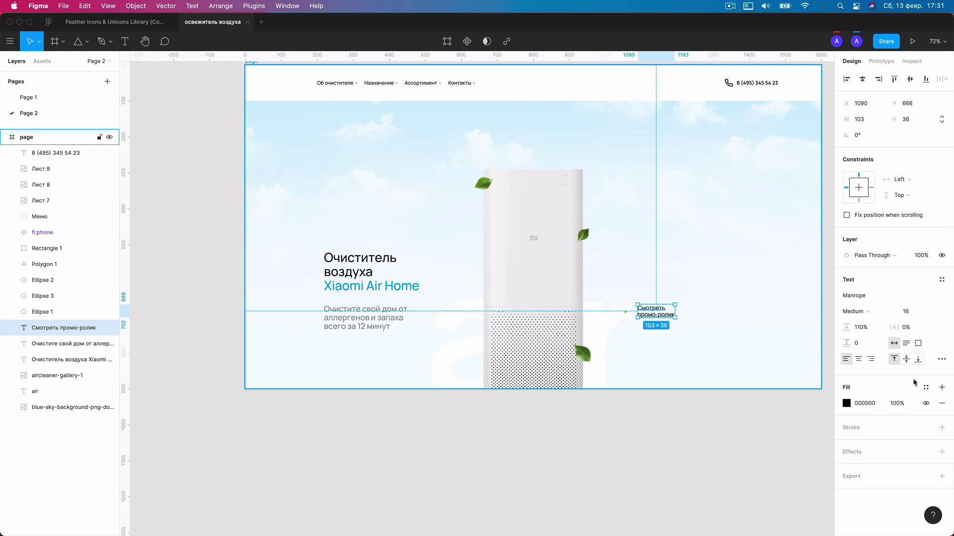
{"action": "left_click", "coordinate": [926, 388]}
Apply Tp/gray to the 'Смотреть промо-ролик' caption and nudge it slightly right.
{"action": "left_click", "coordinate": [869, 467]}
{"action": "left_click", "coordinate": [726, 456]}
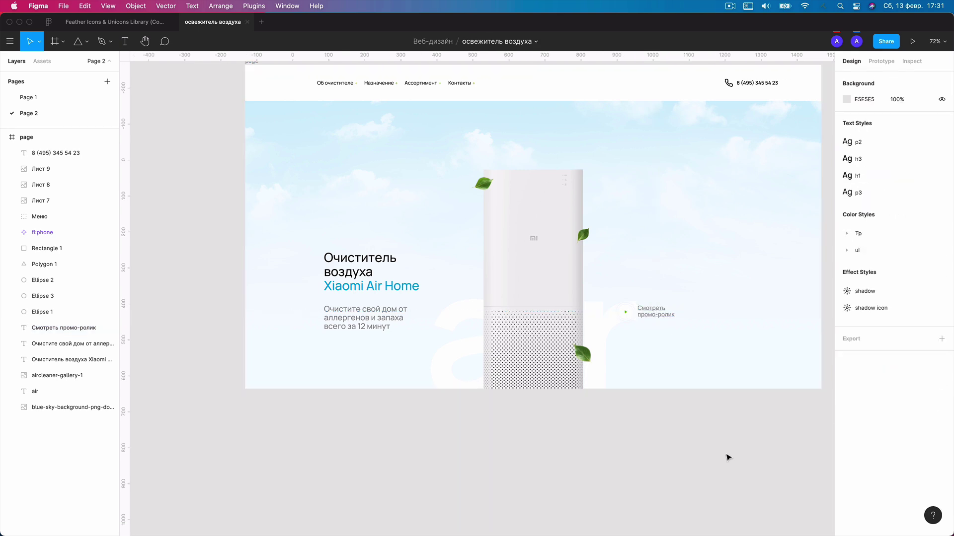
{"action": "scroll", "coordinate": [564, 127], "scroll_direction": "up", "scroll_amount": 2}
{"action": "scroll", "coordinate": [669, 341], "scroll_direction": "up", "scroll_amount": 2}
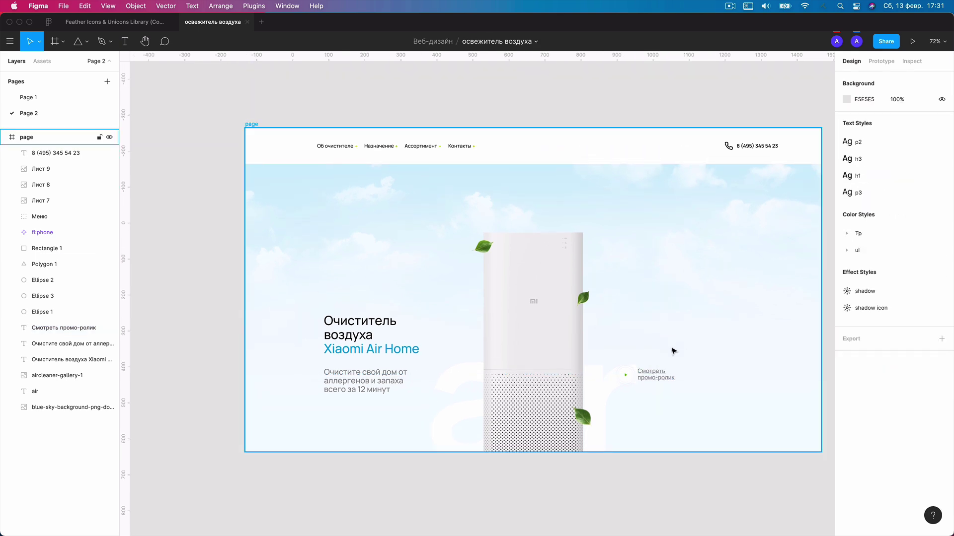
{"action": "scroll", "coordinate": [677, 432], "scroll_direction": "up", "scroll_amount": 1}
{"action": "left_click_drag", "start_coordinate": [677, 432], "coordinate": [649, 296]}
{"action": "scroll", "coordinate": [650, 296], "scroll_direction": "up", "scroll_amount": 5}
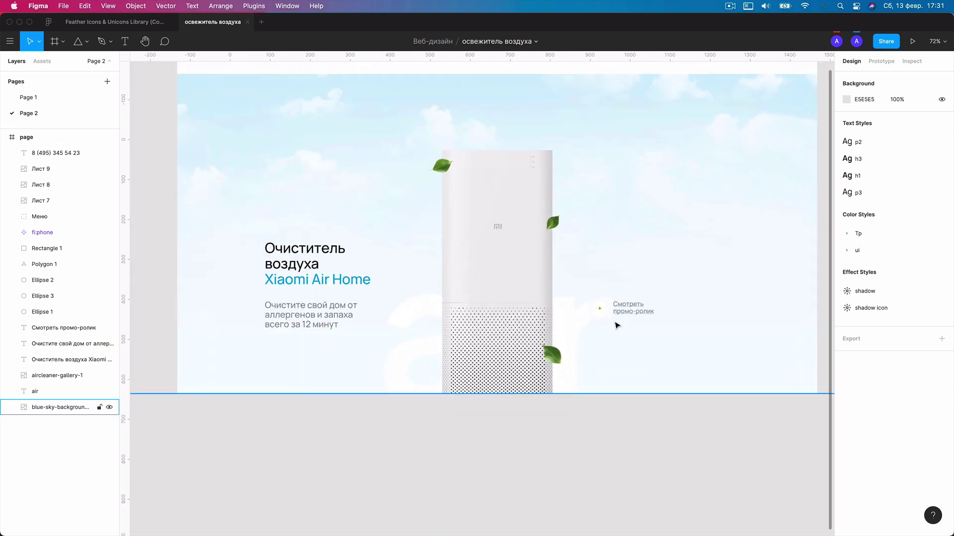
{"action": "left_click_drag", "start_coordinate": [550, 261], "coordinate": [602, 321]}
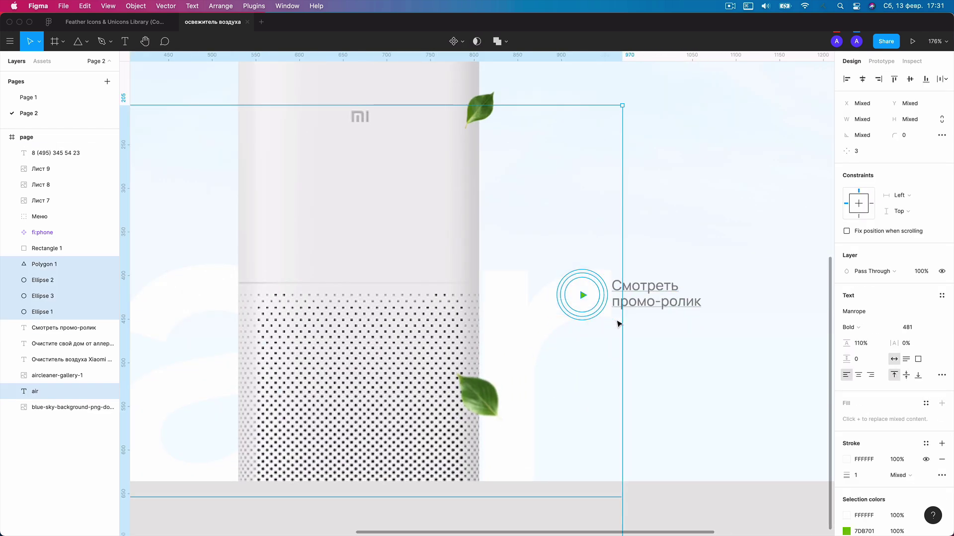
{"action": "left_click", "coordinate": [675, 378]}
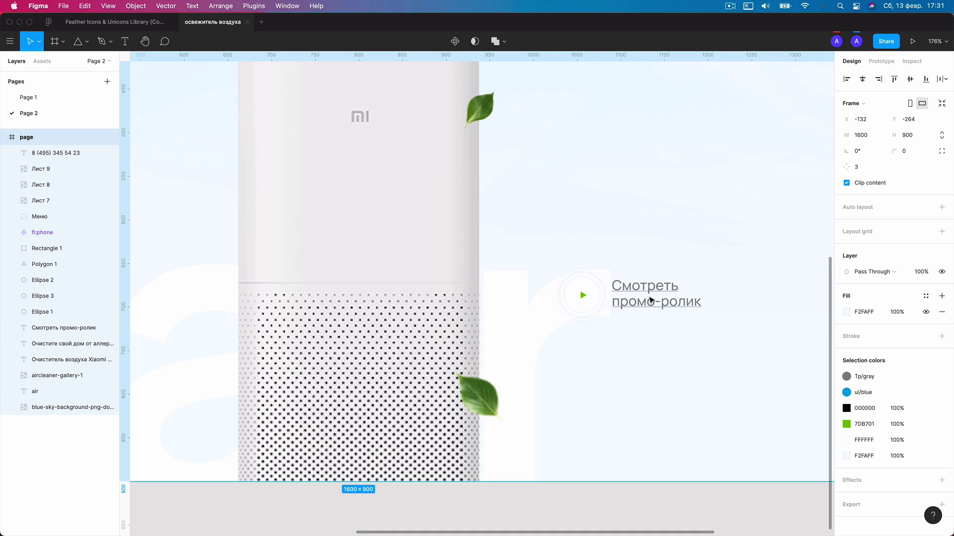
{"action": "left_click_drag", "start_coordinate": [681, 309], "coordinate": [691, 310]}
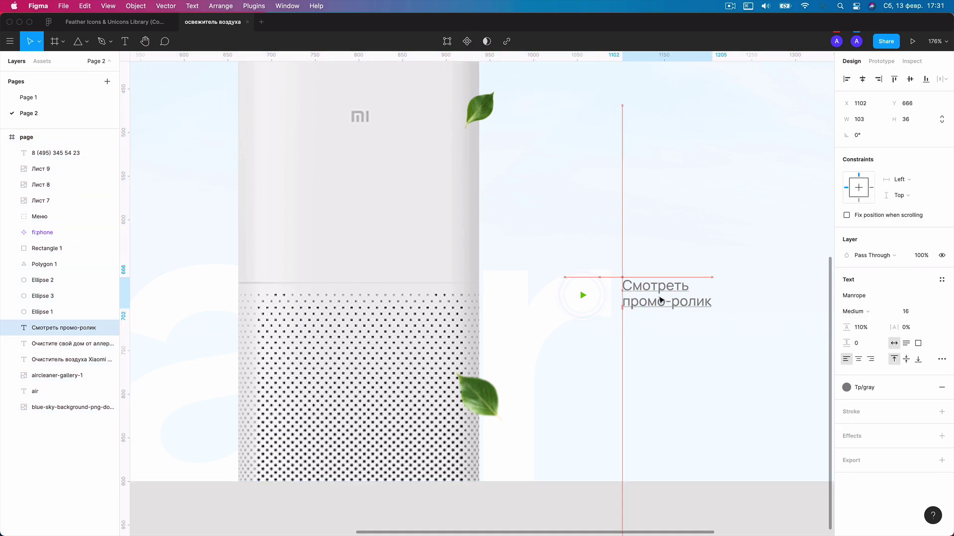
Lock the 'air' background word and scale the play button's circles and triangle to 80×80.
{"action": "left_click", "coordinate": [536, 315]}
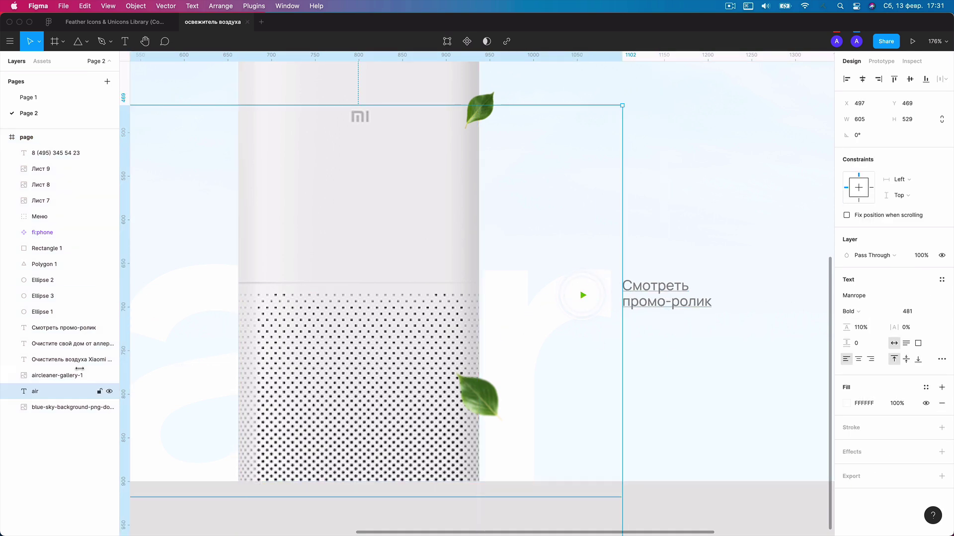
{"action": "left_click", "coordinate": [100, 392]}
{"action": "left_click_drag", "start_coordinate": [547, 241], "coordinate": [611, 346]}
{"action": "left_click_drag", "start_coordinate": [608, 270], "coordinate": [617, 266]}
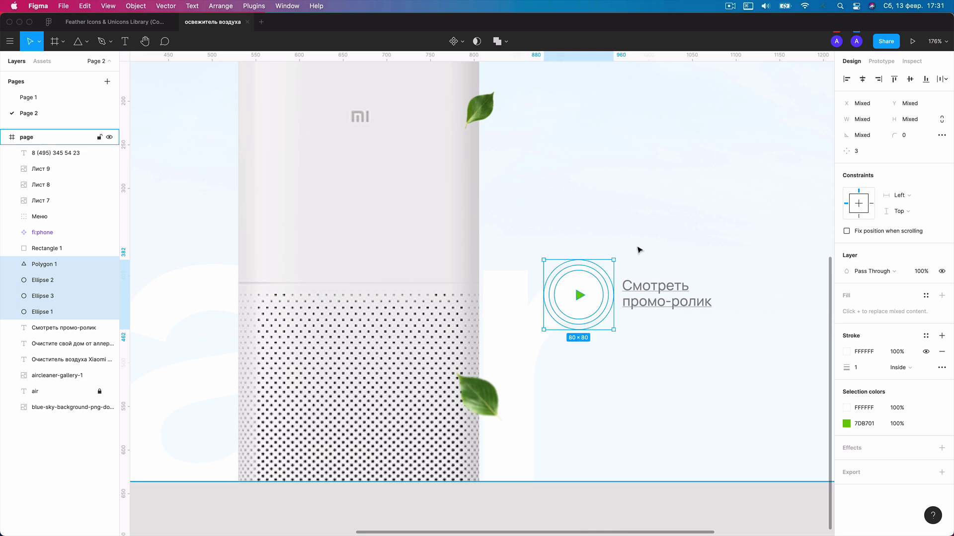
{"action": "key", "text": "Escape"}
{"action": "scroll", "coordinate": [653, 222], "scroll_direction": "down", "scroll_amount": 5, "text": "ctrl"}
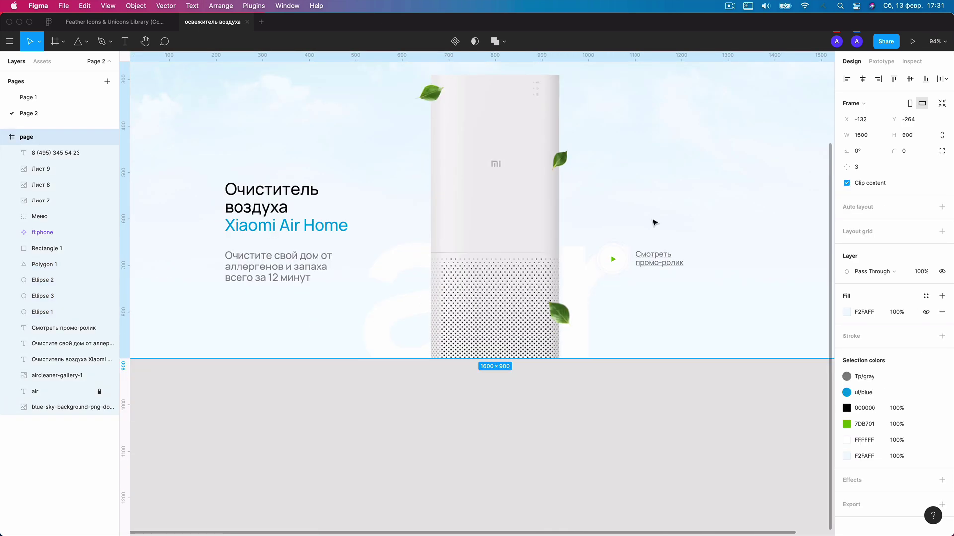
{"action": "left_click_drag", "start_coordinate": [656, 213], "coordinate": [619, 306]}
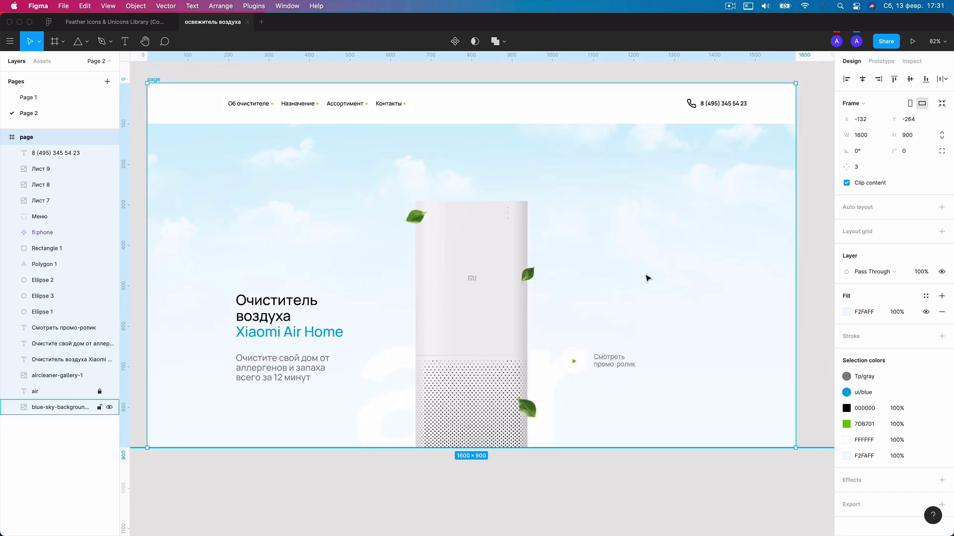
Apply the ui/blue colour style to the phone icon's stroke beside the header number.
{"action": "scroll", "coordinate": [647, 274], "scroll_direction": "down", "scroll_amount": 1}
{"action": "double_click", "coordinate": [690, 113]}
{"action": "scroll", "coordinate": [695, 111], "scroll_direction": "up", "scroll_amount": 2, "text": "ctrl"}
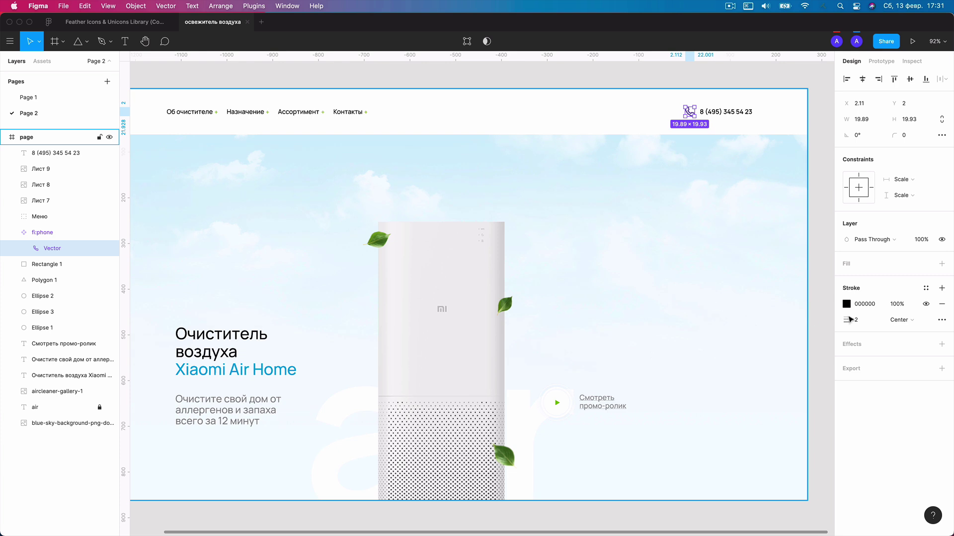
{"action": "left_click", "coordinate": [926, 288]}
{"action": "left_click", "coordinate": [872, 399]}
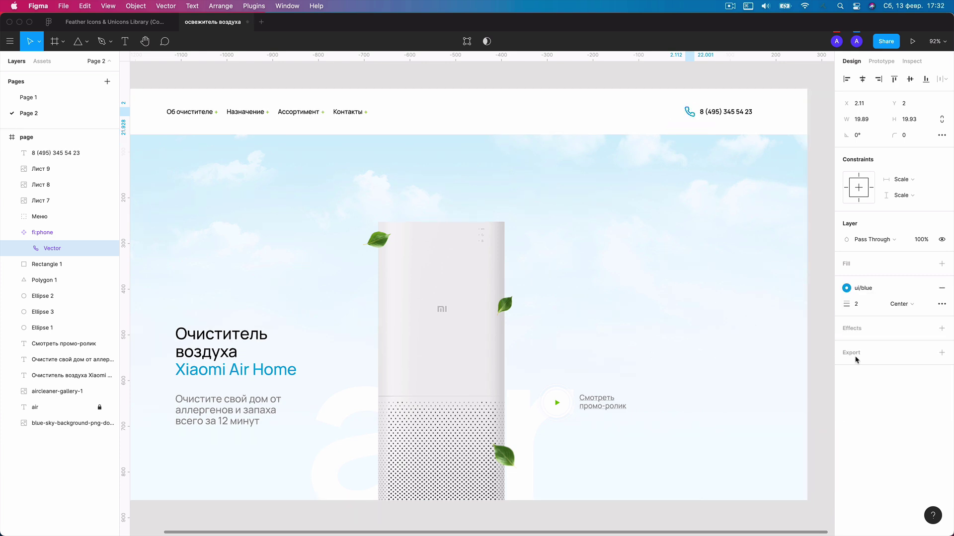
{"action": "left_click", "coordinate": [521, 85]}
{"action": "scroll", "coordinate": [521, 85], "scroll_direction": "down", "scroll_amount": 1, "text": "ctrl"}
{"action": "scroll", "coordinate": [521, 85], "scroll_direction": "down", "scroll_amount": 3, "text": "ctrl"}
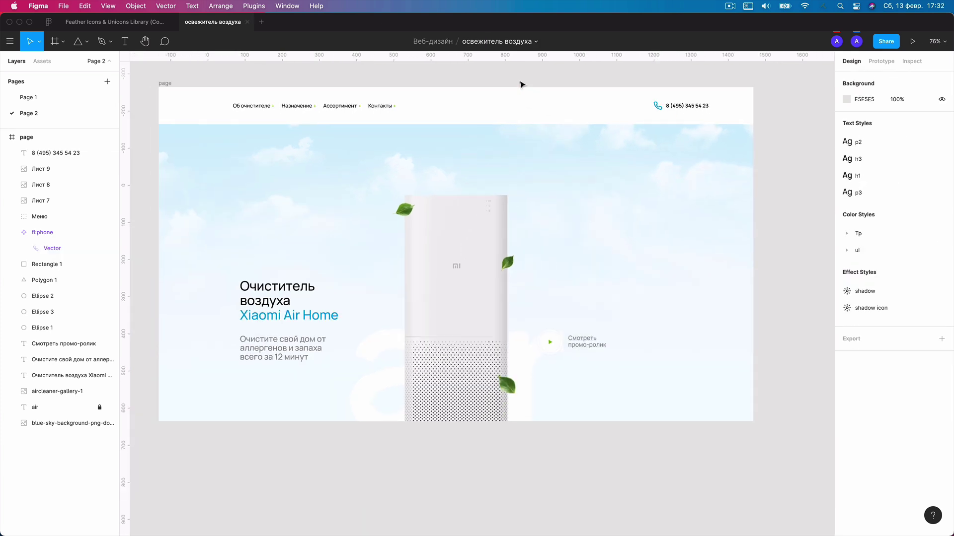
{"action": "left_click", "coordinate": [295, 339]}
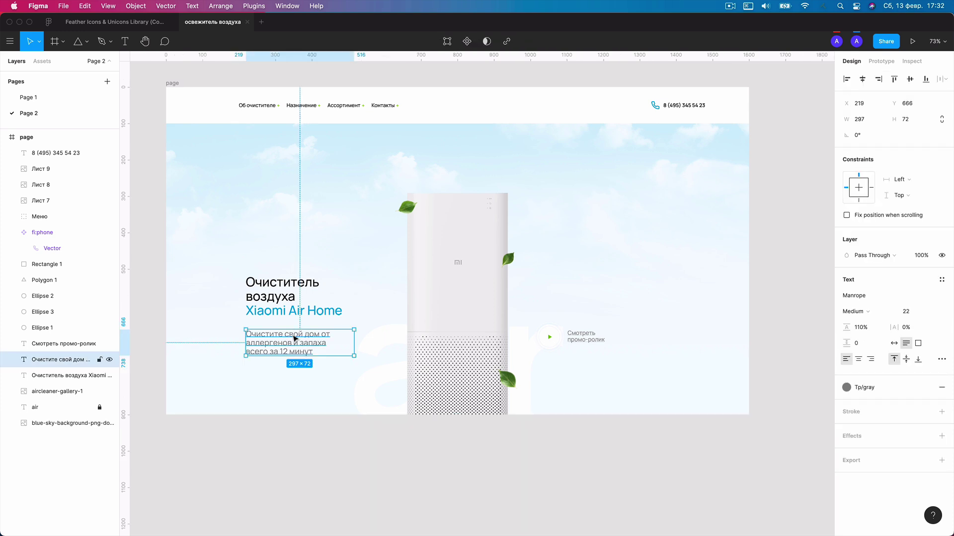
{"action": "left_click", "coordinate": [461, 85]}
{"action": "scroll", "coordinate": [500, 114], "scroll_direction": "down", "scroll_amount": 1, "text": "ctrl"}
{"action": "scroll", "coordinate": [502, 116], "scroll_direction": "left", "scroll_amount": 2}
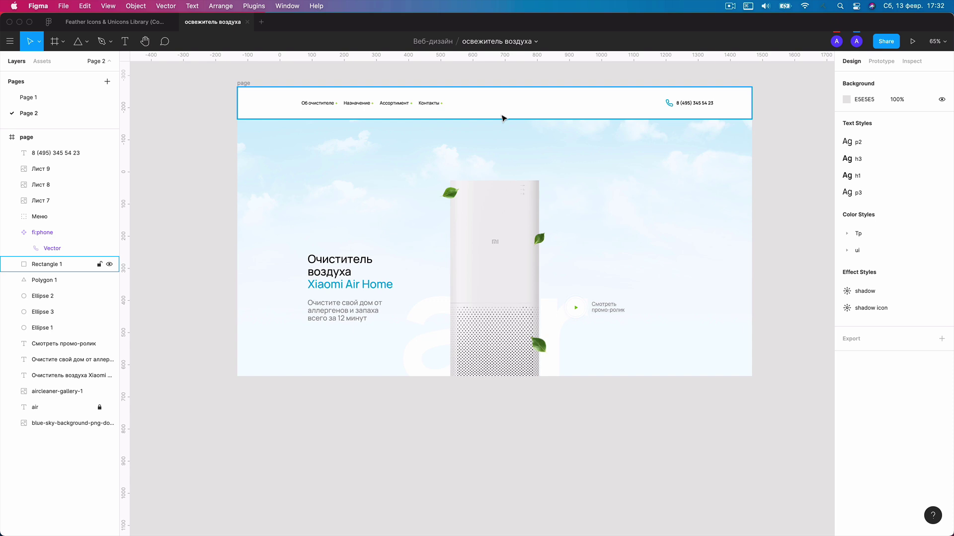
Draw a 200-wide spacer rectangle aligned left and place a vertical guide at 200.
{"action": "key", "text": "r"}
{"action": "left_click", "coordinate": [373, 151]}
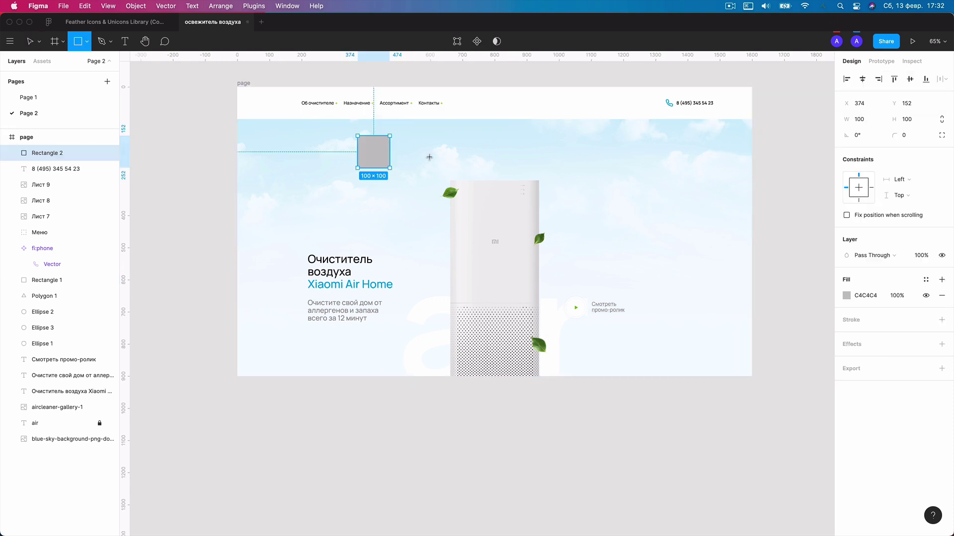
{"action": "left_click", "coordinate": [861, 119]}
{"action": "left_click", "coordinate": [840, 115]}
{"action": "key", "text": "Return"}
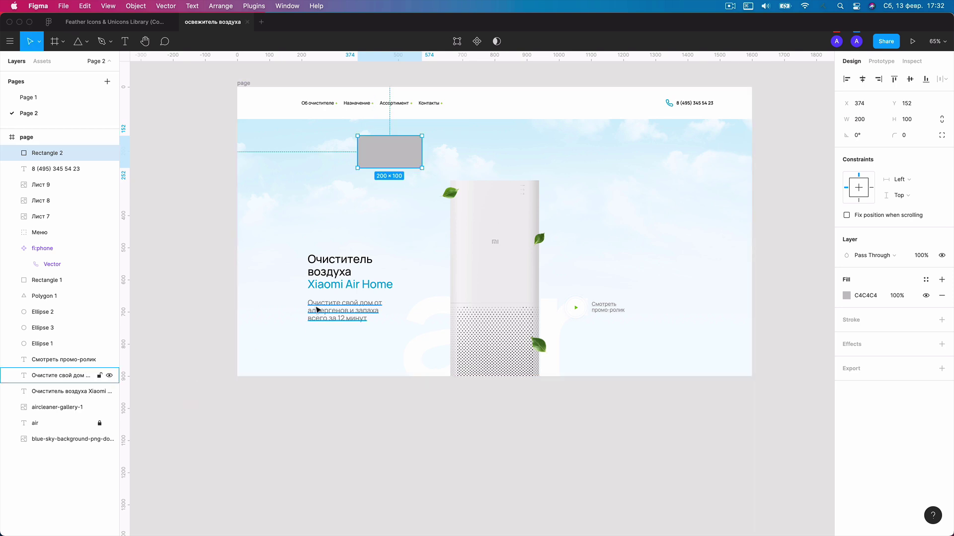
{"action": "key", "text": "alt+a"}
{"action": "left_click_drag", "start_coordinate": [123, 259], "coordinate": [301, 252]}
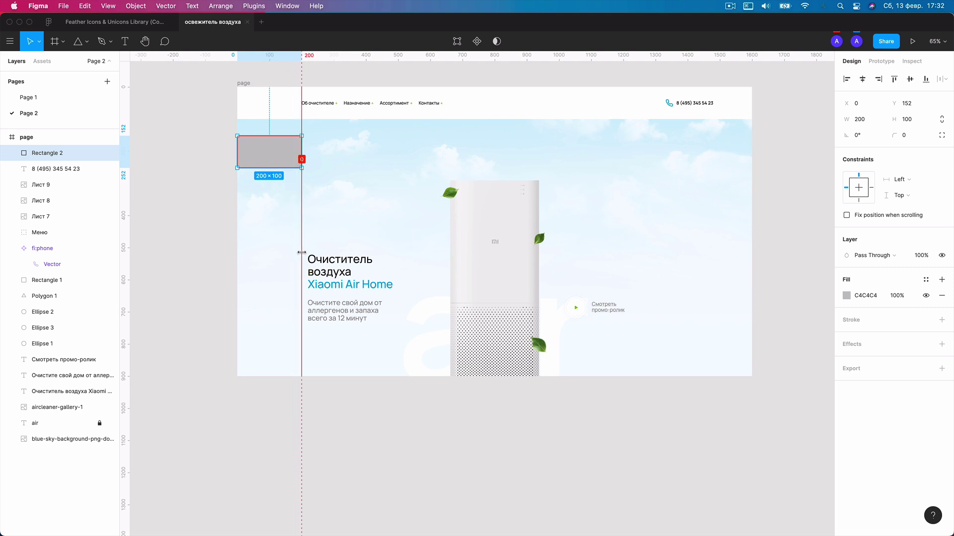
Align the spacer right and place a second vertical guide at 1400.
{"action": "key", "text": "alt+d"}
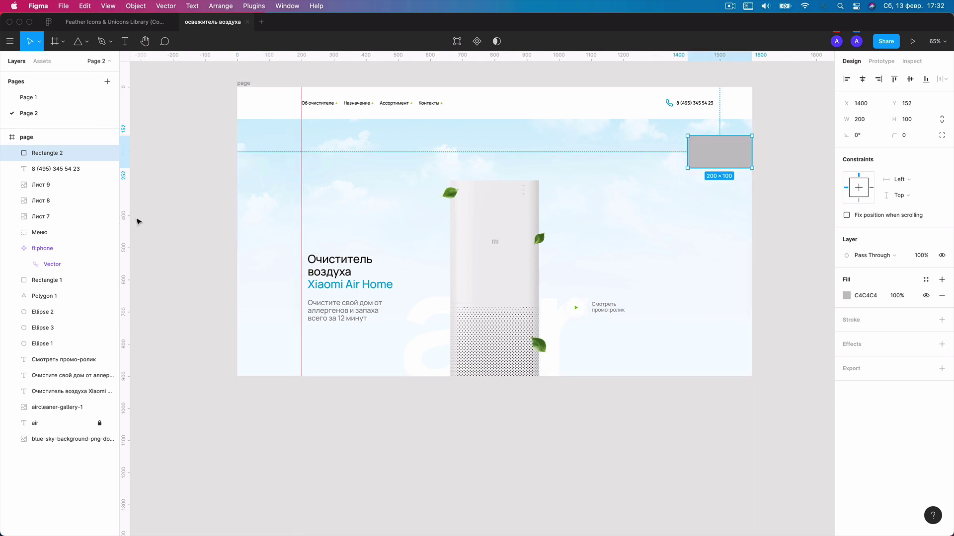
{"action": "left_click_drag", "start_coordinate": [126, 216], "coordinate": [687, 221]}
{"action": "left_click_drag", "start_coordinate": [401, 225], "coordinate": [323, 334]}
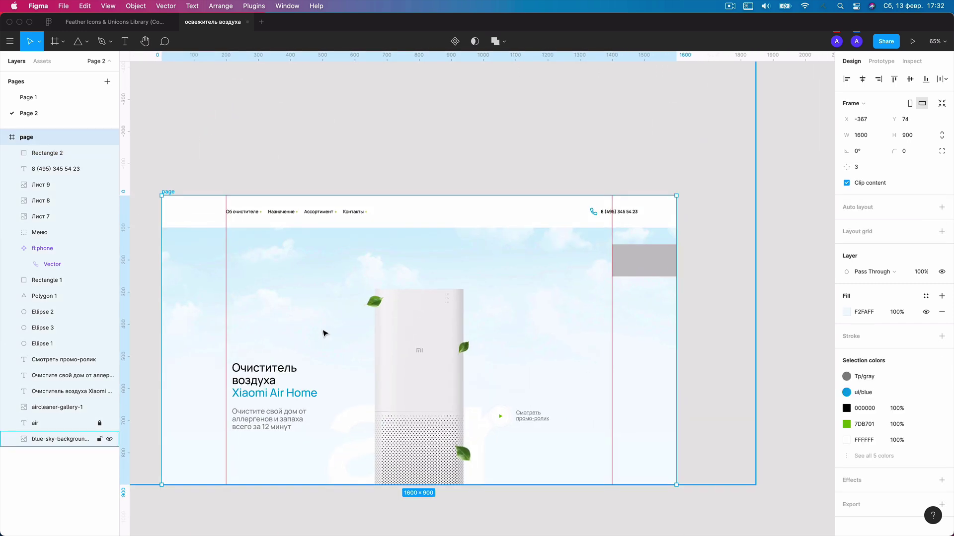
{"action": "key", "text": "super+z"}
{"action": "left_click", "coordinate": [499, 354]}
Snap the headline and subtitle to the left guide and the phone contact to the right guide.
{"action": "left_click", "coordinate": [343, 311]}
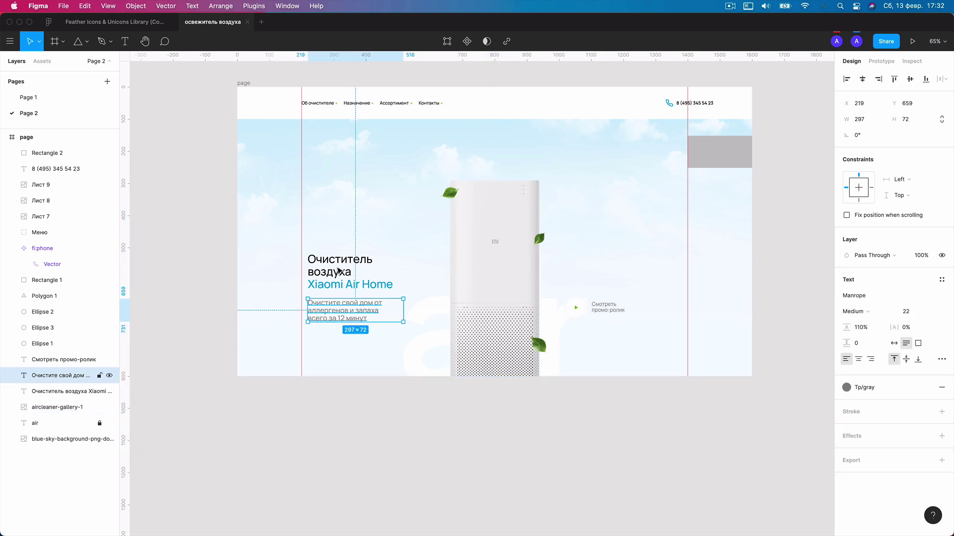
{"action": "left_click", "coordinate": [338, 279], "text": "shift"}
{"action": "left_click_drag", "start_coordinate": [318, 277], "coordinate": [313, 278]}
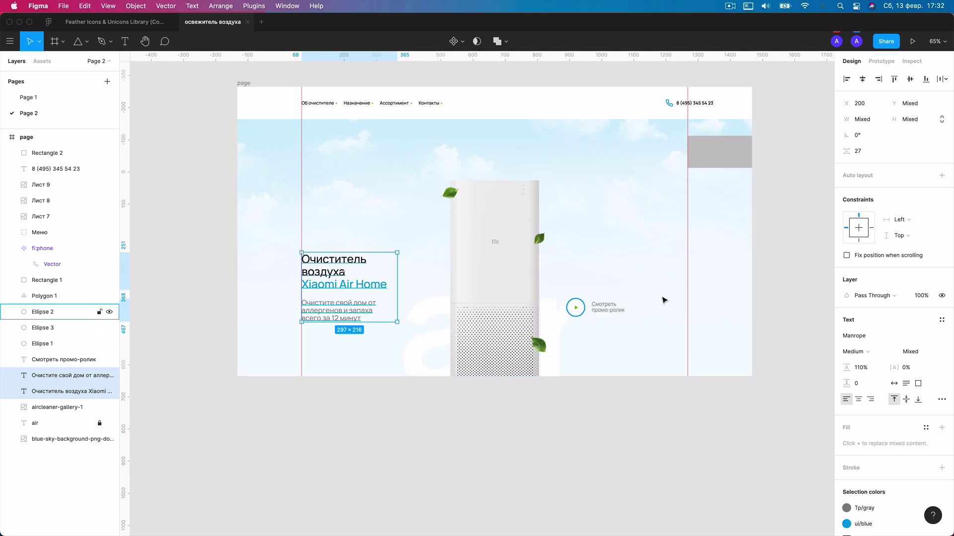
{"action": "left_click", "coordinate": [700, 103]}
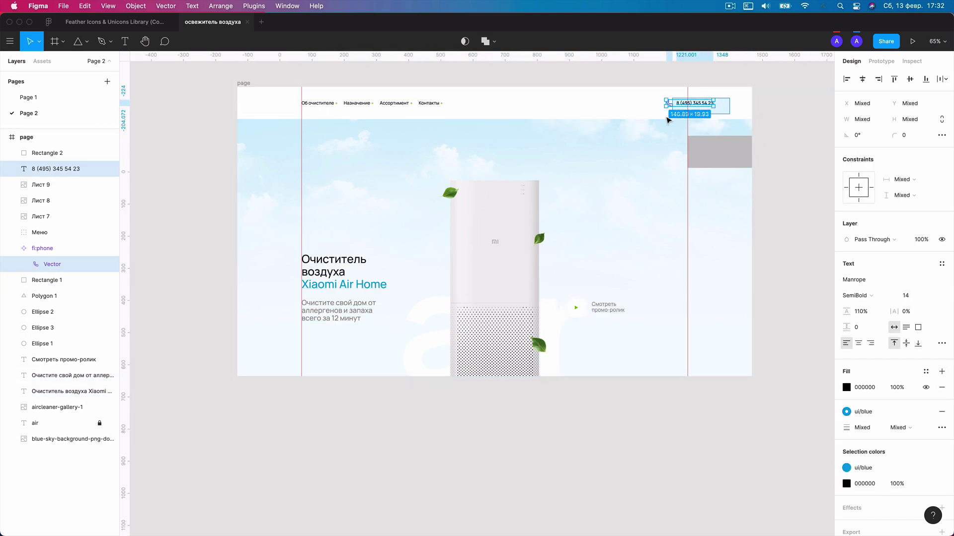
{"action": "left_click", "coordinate": [669, 104], "text": "shift"}
{"action": "left_click_drag", "start_coordinate": [709, 106], "coordinate": [732, 105]}
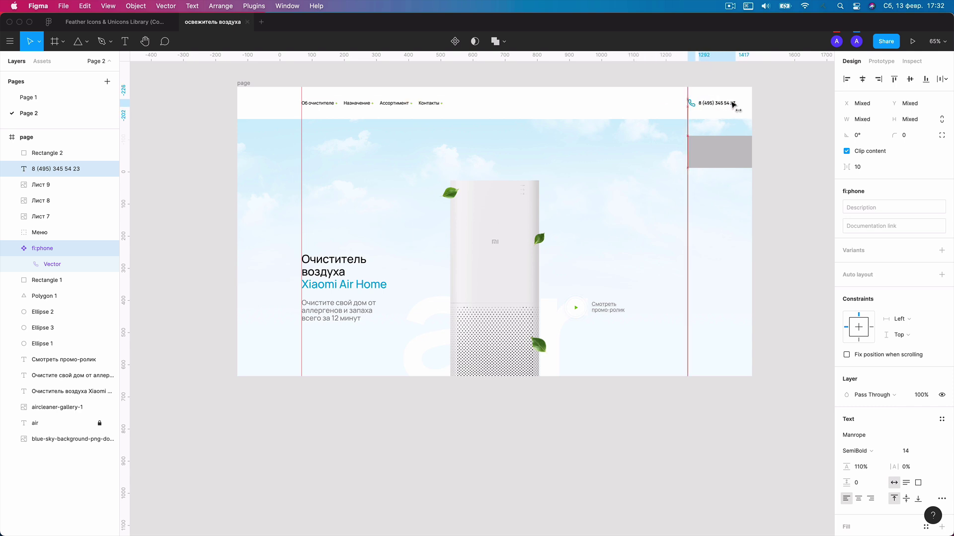
{"action": "left_click", "coordinate": [673, 71]}
Shift the Меню navigation group left to X 76 and hide the rulers.
{"action": "left_click", "coordinate": [437, 105]}
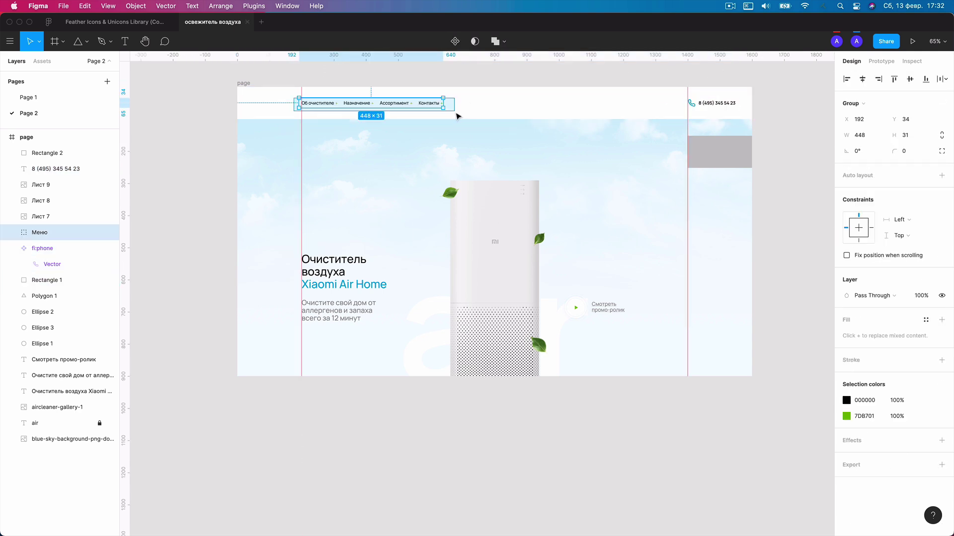
{"action": "left_click_drag", "start_coordinate": [431, 106], "coordinate": [401, 106]}
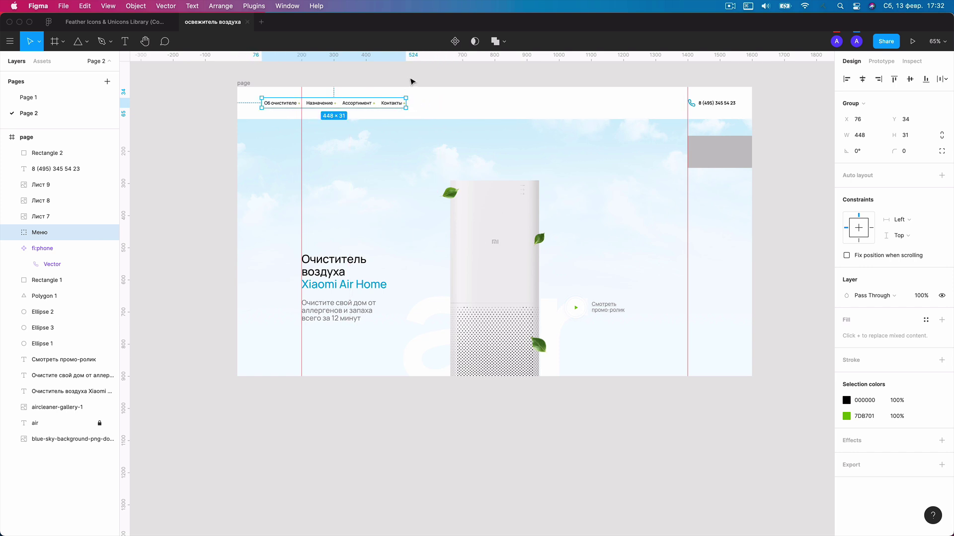
{"action": "left_click", "coordinate": [411, 81]}
{"action": "key", "text": "shift+r"}
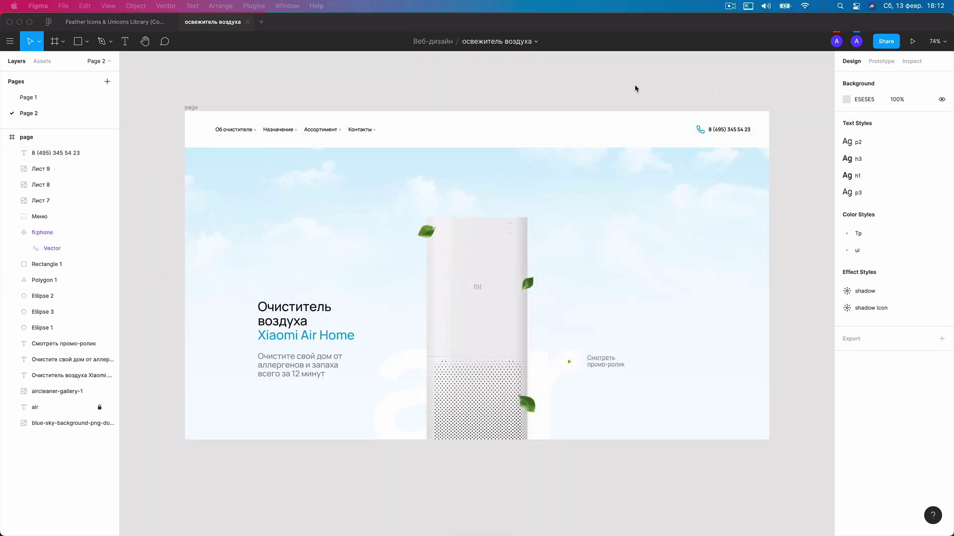
Scroll through the finished air-purifier hero with the editor panels hidden.
{"action": "scroll", "coordinate": [636, 87], "scroll_direction": "down", "scroll_amount": 1}
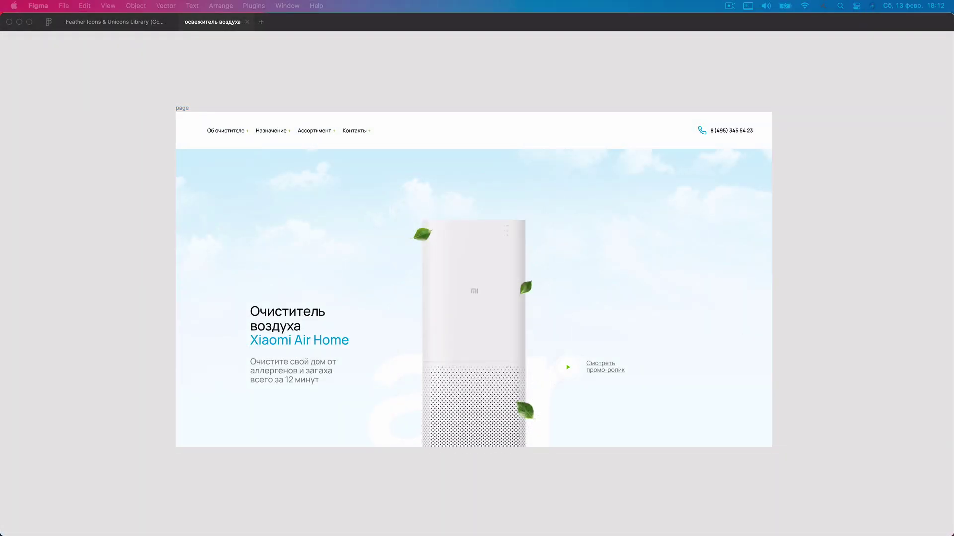
In Yandex Browser, glance at the Boosty page, then return to the VK web-design community page.
{"action": "key", "text": "super+Tab"}
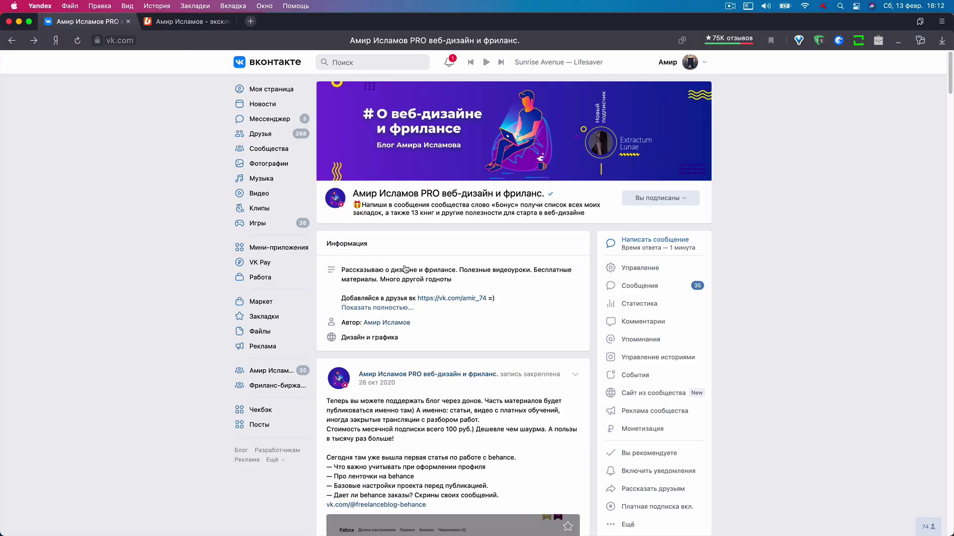
{"action": "mouse_move", "coordinate": [482, 127]}
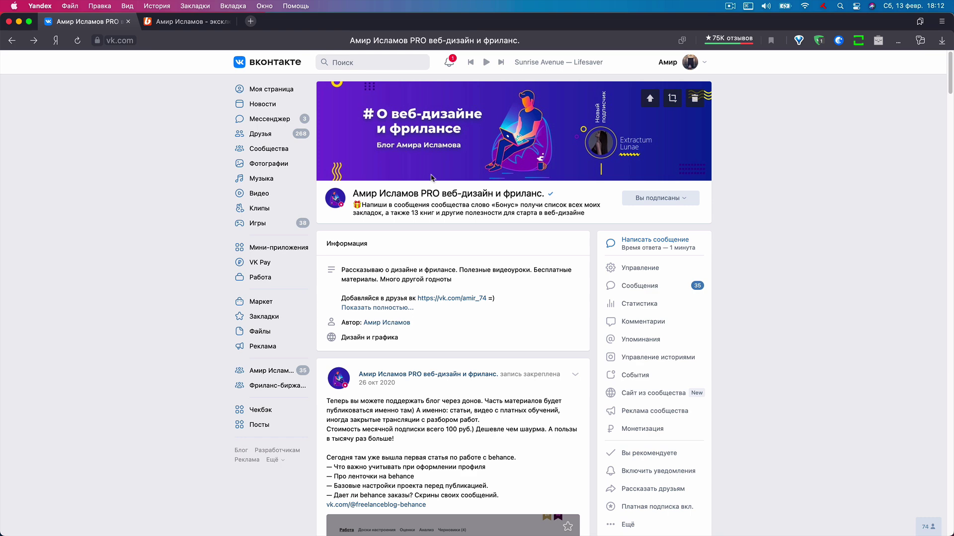
{"action": "left_click", "coordinate": [222, 27]}
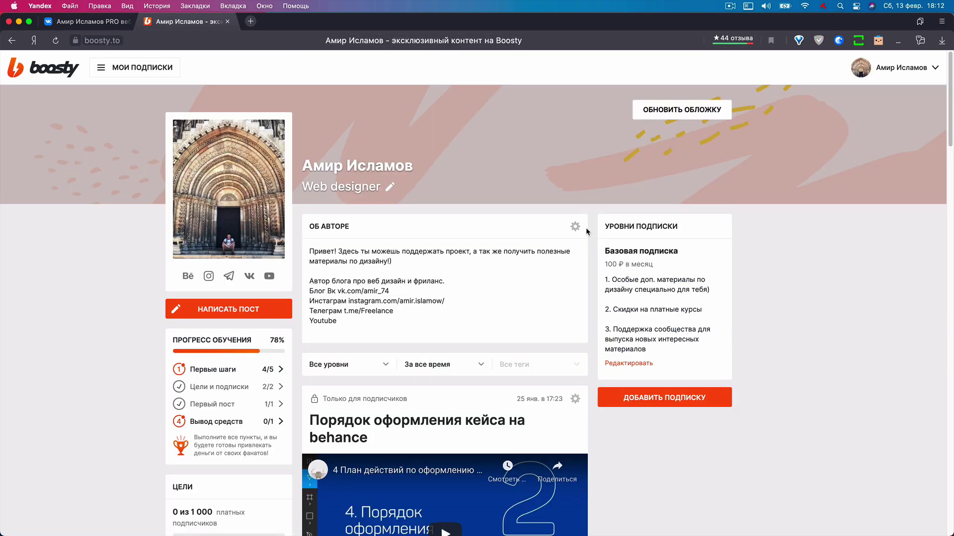
{"action": "left_click", "coordinate": [119, 24]}
Browse the community's recent video posts and return to the top cover banner.
{"action": "scroll", "coordinate": [271, 167], "scroll_direction": "down", "scroll_amount": 8}
{"action": "scroll", "coordinate": [310, 170], "scroll_direction": "down", "scroll_amount": 7}
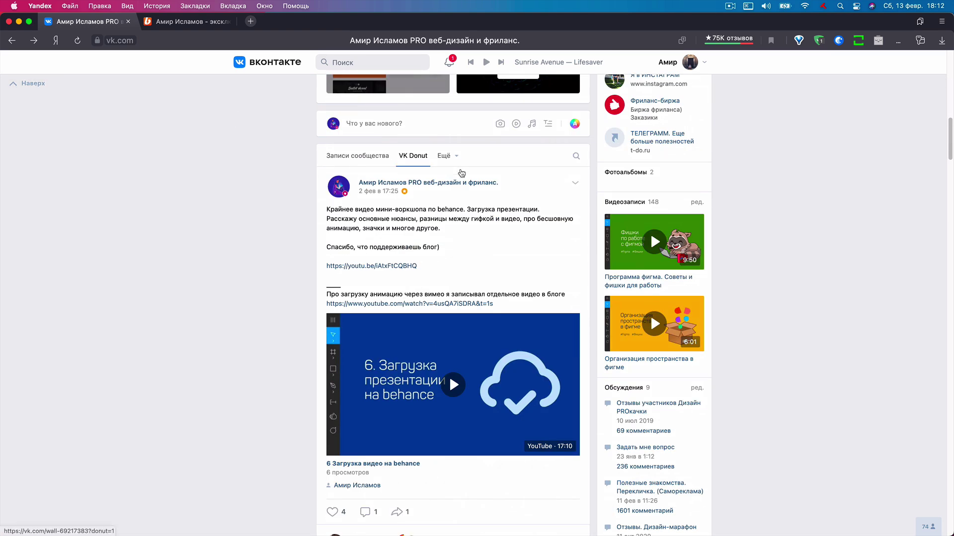
{"action": "scroll", "coordinate": [406, 159], "scroll_direction": "down", "scroll_amount": 4}
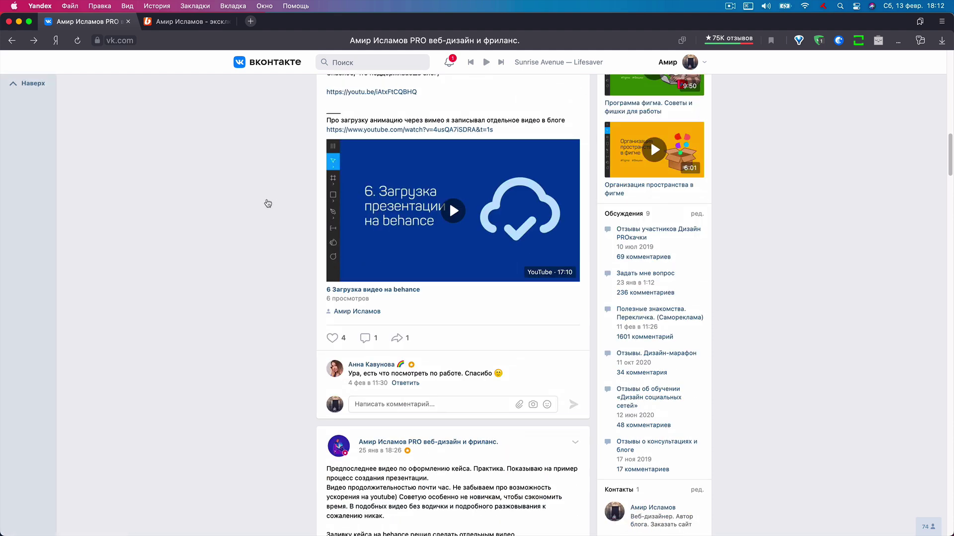
{"action": "scroll", "coordinate": [268, 203], "scroll_direction": "down", "scroll_amount": 10}
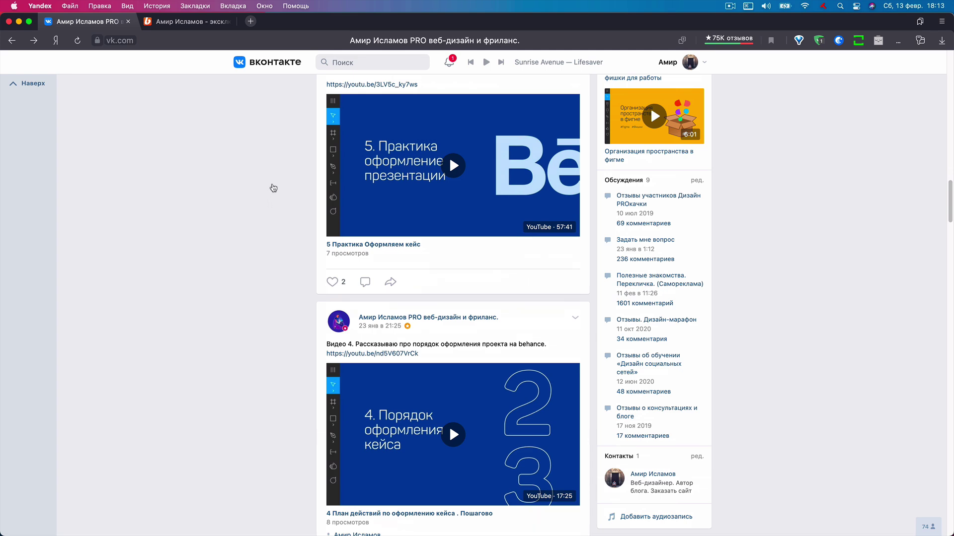
{"action": "scroll", "coordinate": [273, 188], "scroll_direction": "up", "scroll_amount": 15}
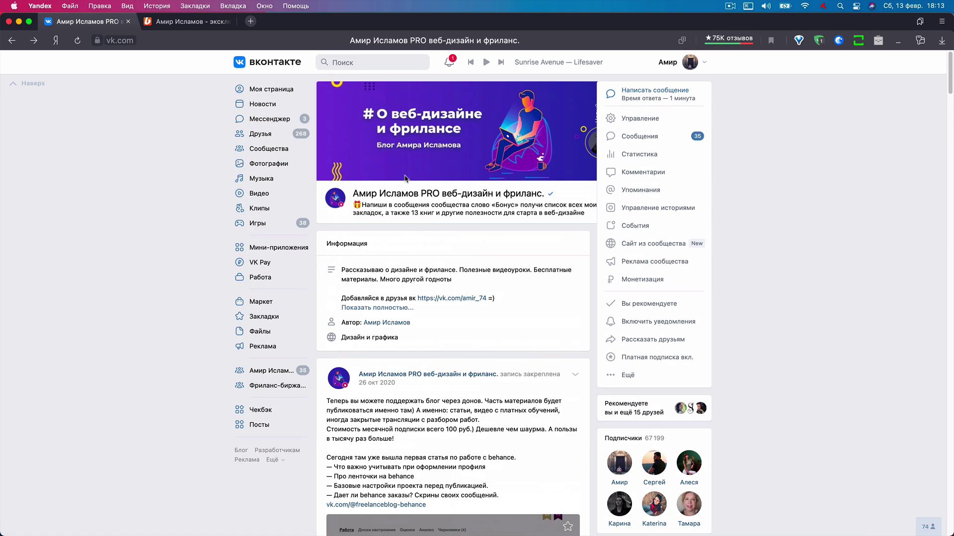